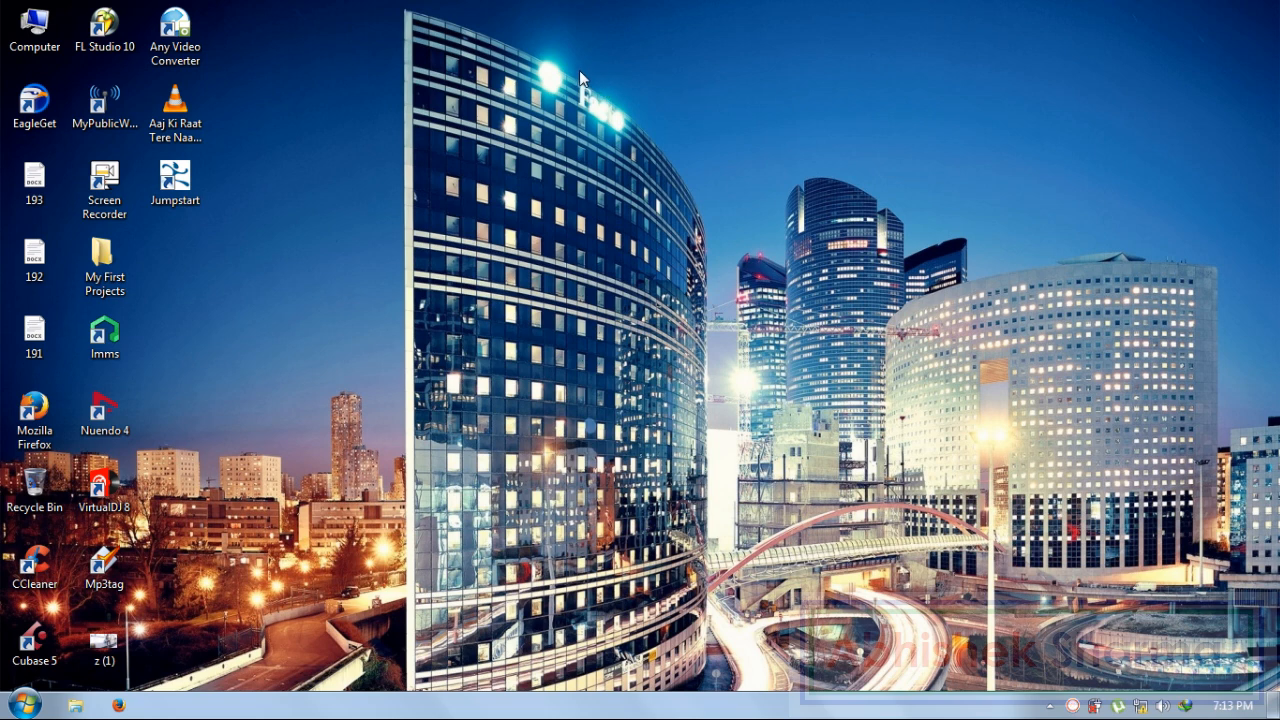
# - Launch Excel 2007, maximize the Book1 window, then minimize it to the taskbar
pyautogui.click(16, 710)
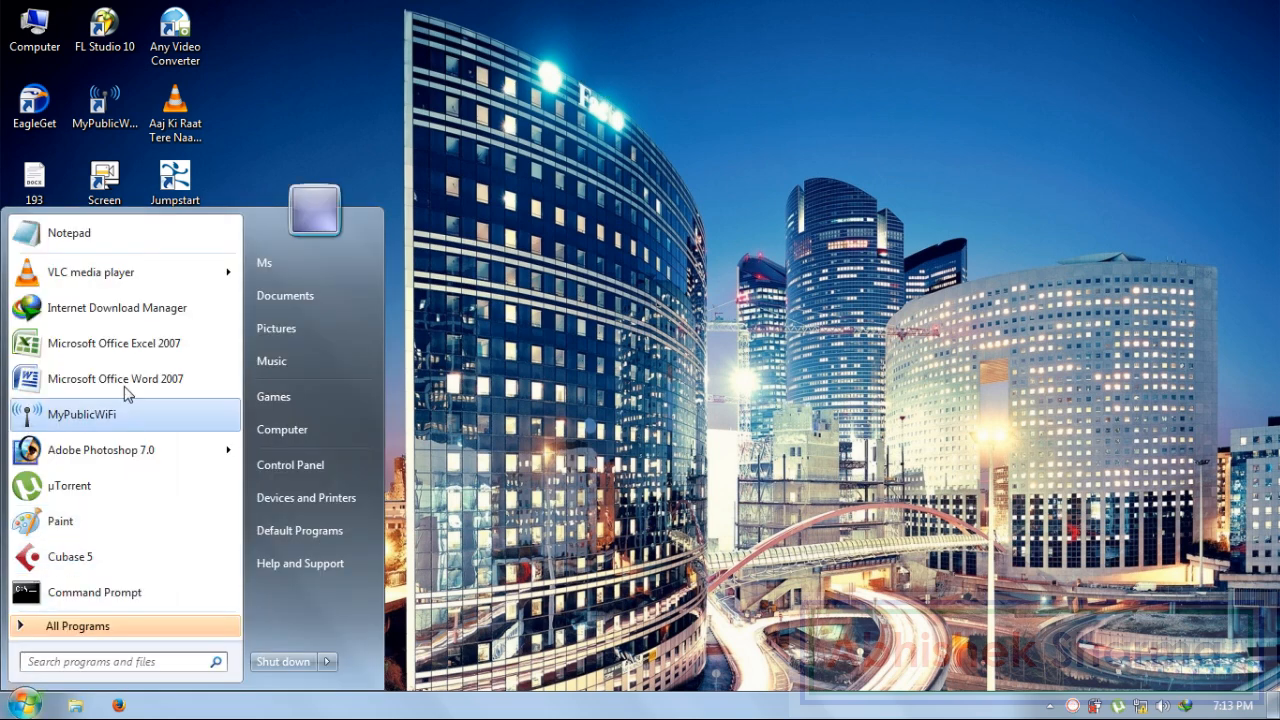
pyautogui.click(162, 345)
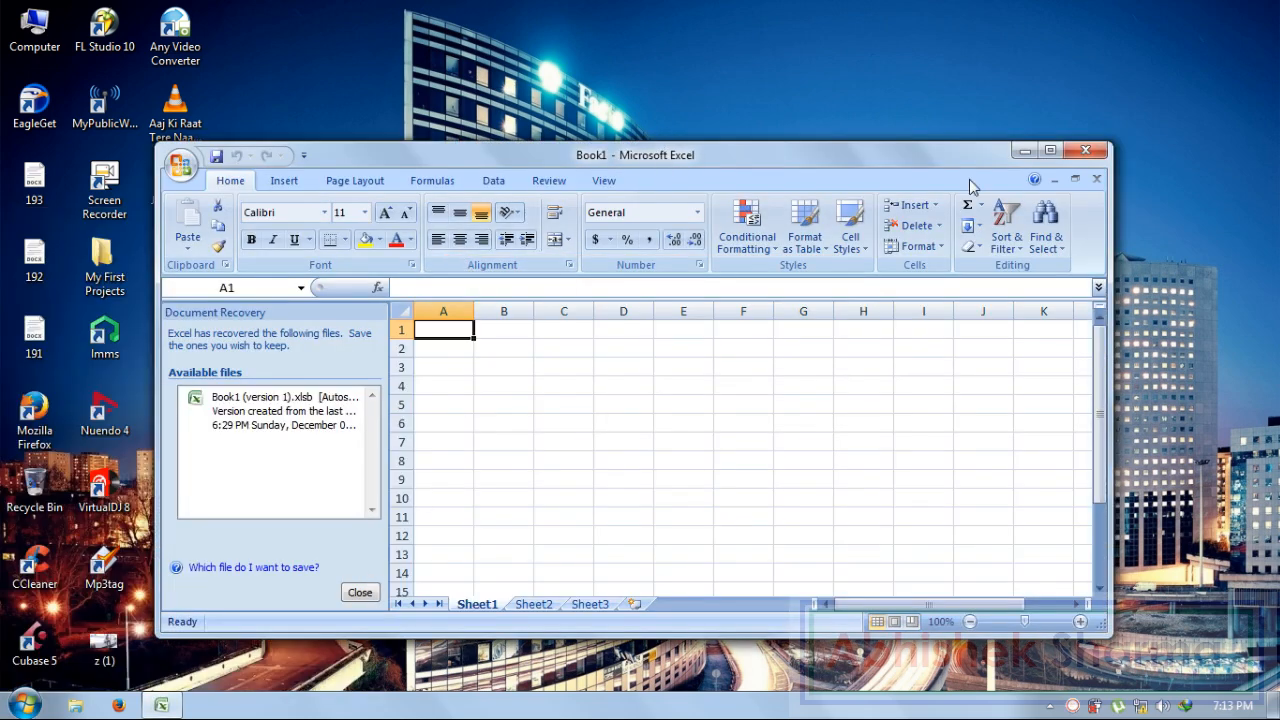
pyautogui.click(1050, 150)
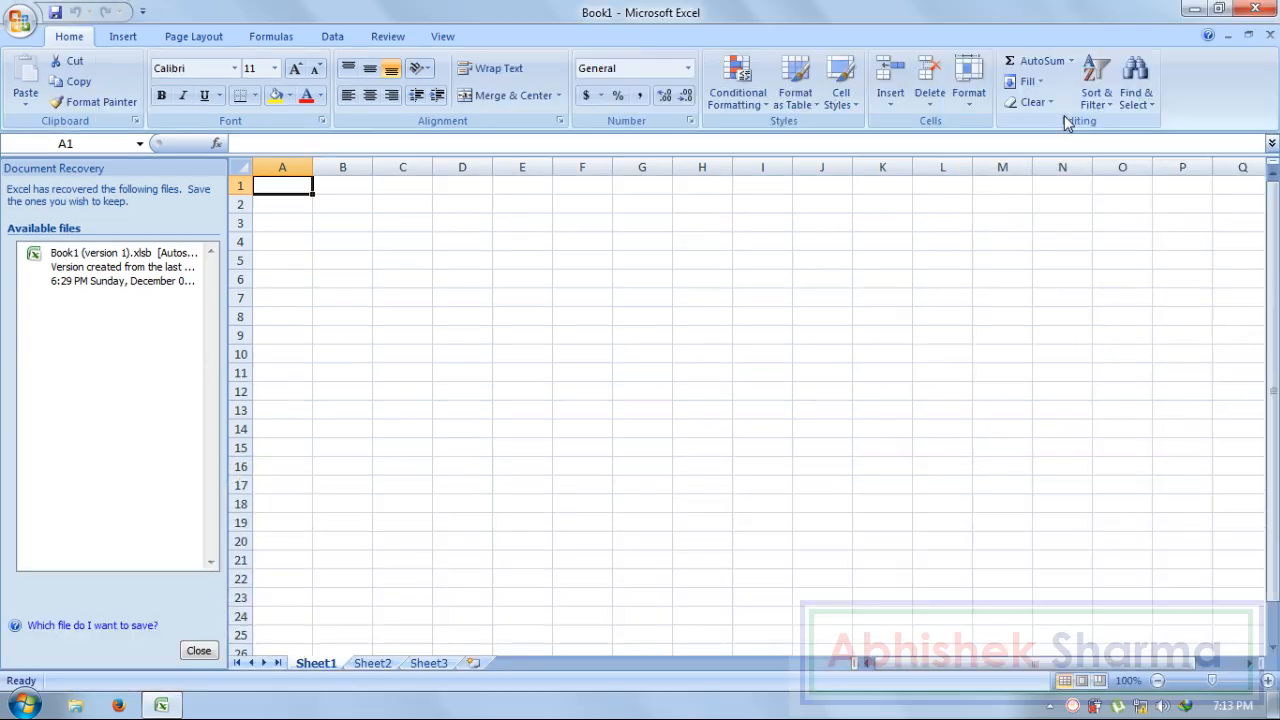
pyautogui.click(1194, 9)
# - Launch Excel again to get a fresh blank Book2 and maximize its window
pyautogui.click(24, 705)
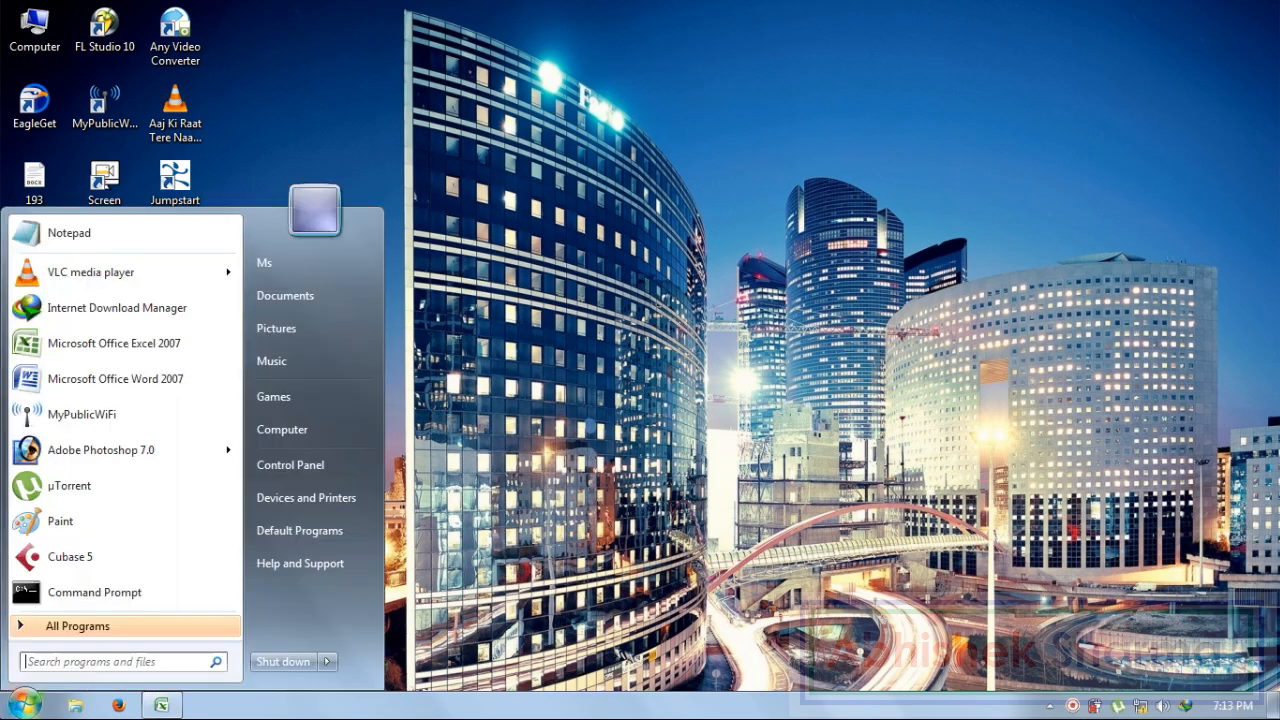
pyautogui.click(142, 343)
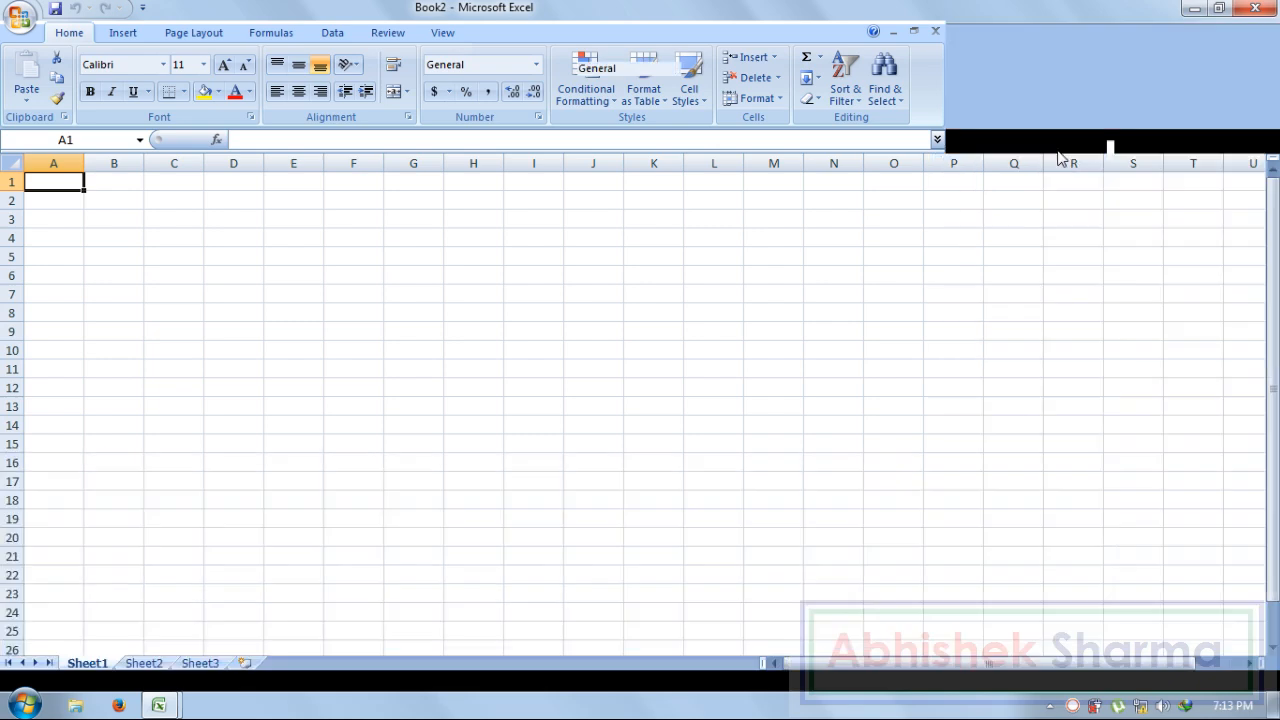
pyautogui.click(1050, 150)
pyautogui.click(140, 36)
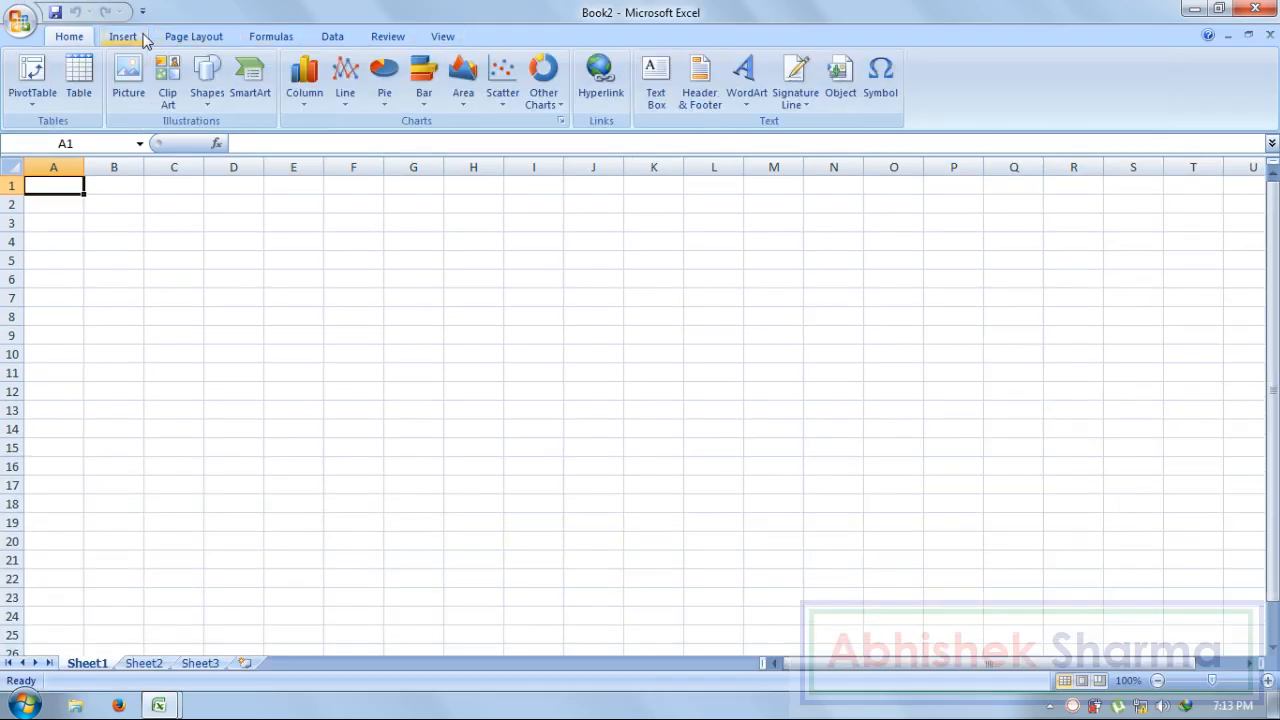
# - Insert outlined-style WordArt and type the BANKING ACCOUNTING TRAINING title, fixing the BAKING typo
pyautogui.click(749, 112)
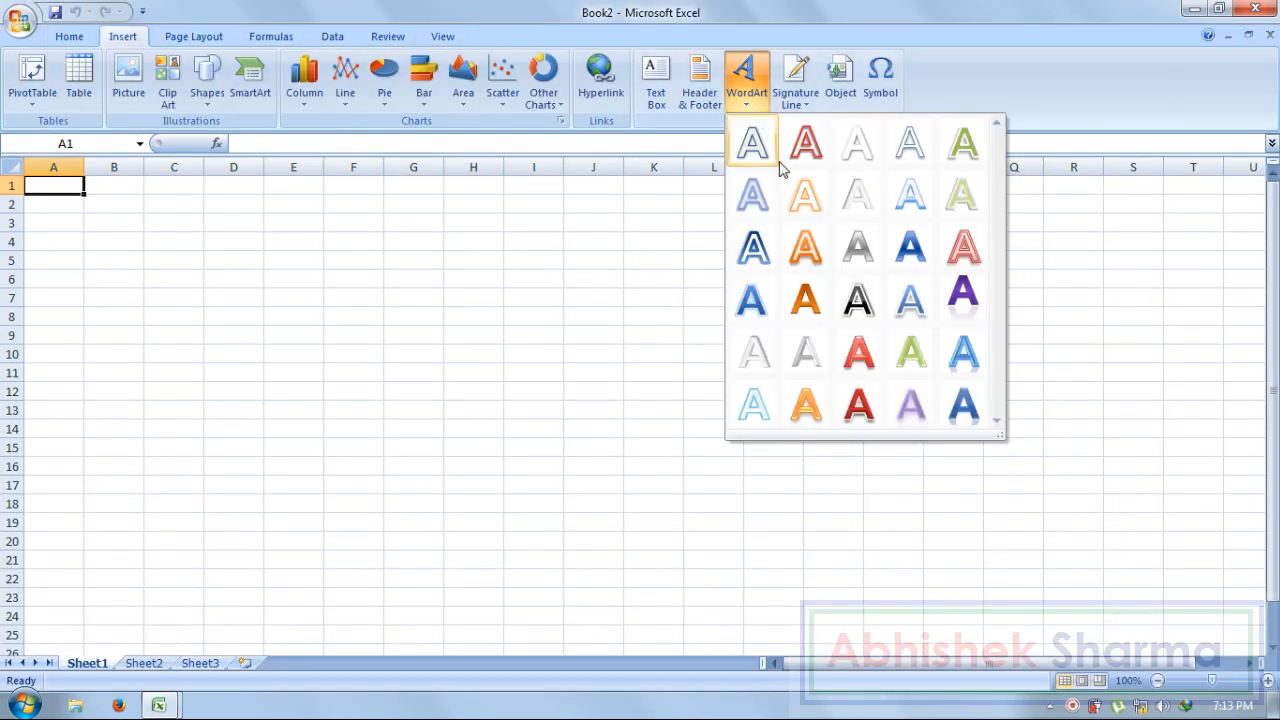
pyautogui.click(854, 299)
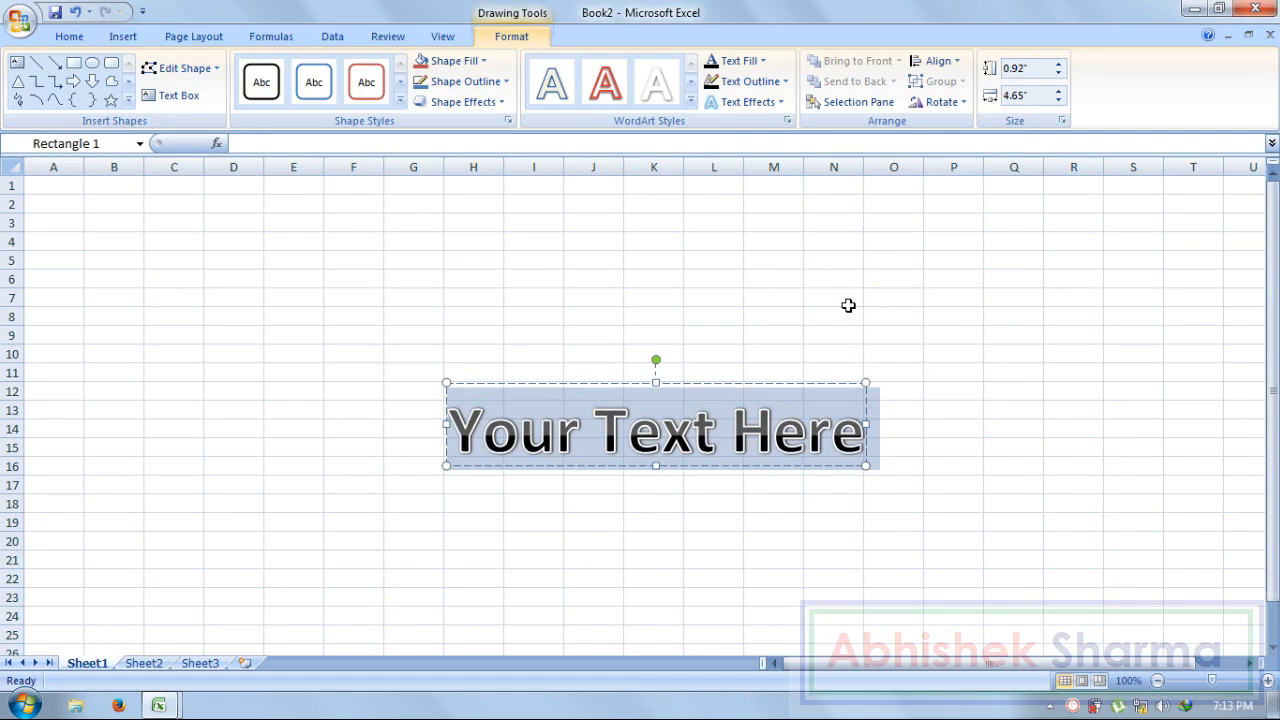
pyautogui.write('BAK')
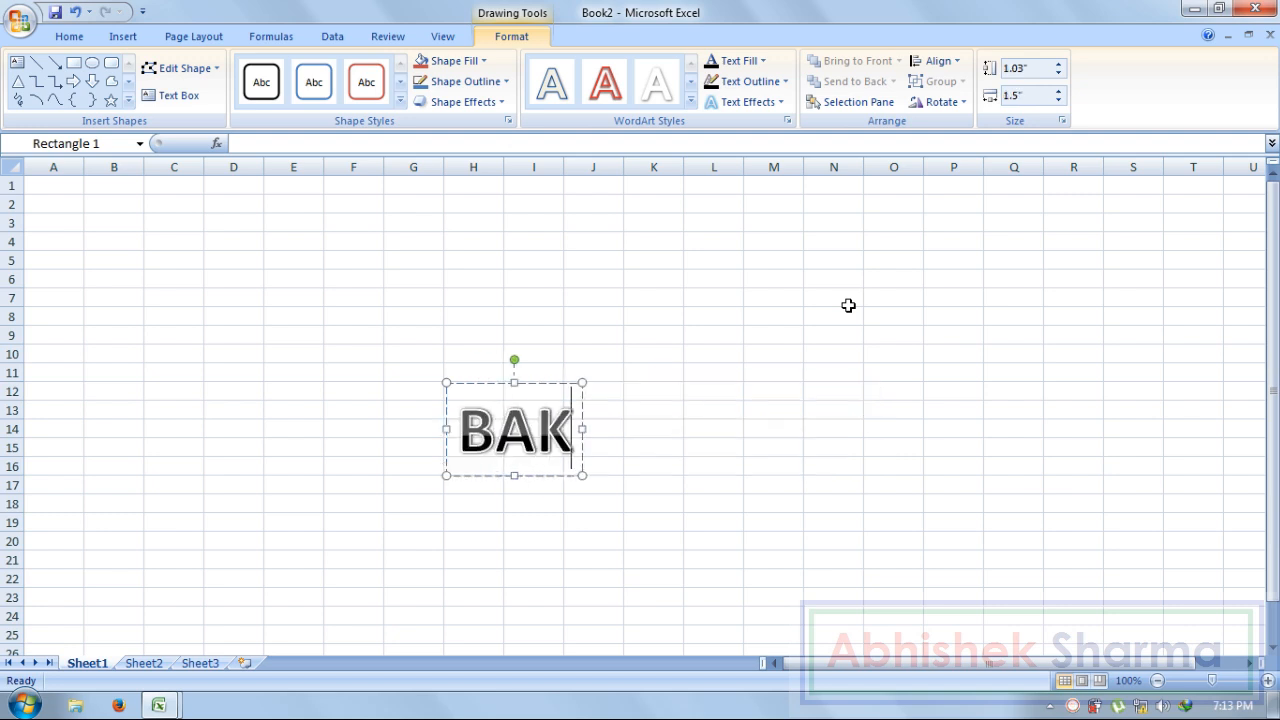
pyautogui.write('ING')
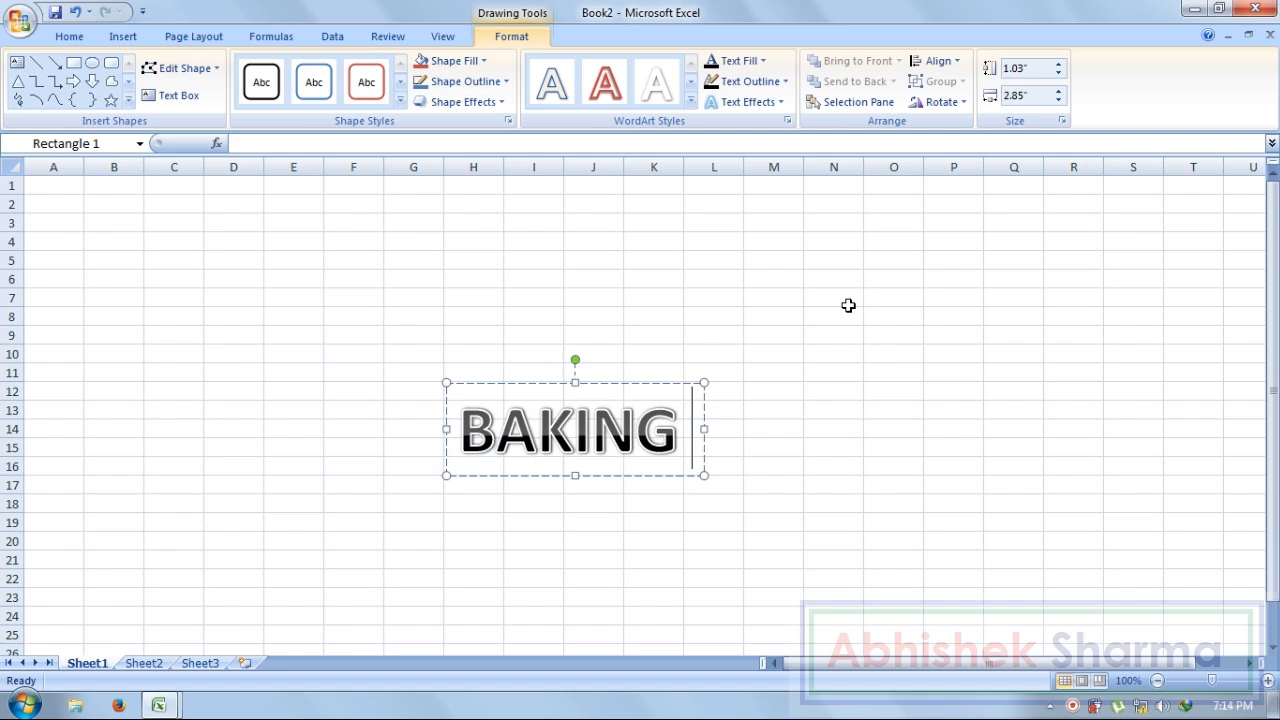
pyautogui.press('Left')
pyautogui.press('Left')
pyautogui.press('Left')
pyautogui.press('Left')
pyautogui.write('N')
pyautogui.write(' ACCOUNT')
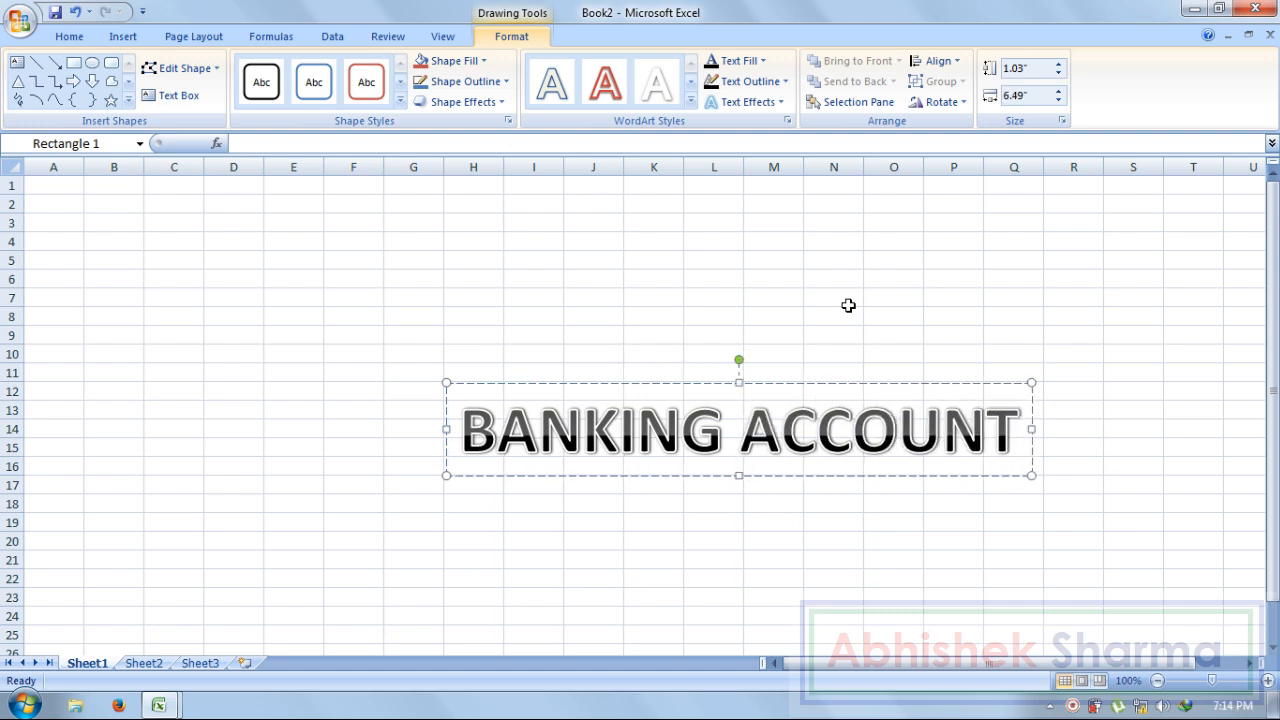
pyautogui.write('ING')
pyautogui.write(' TRAI')
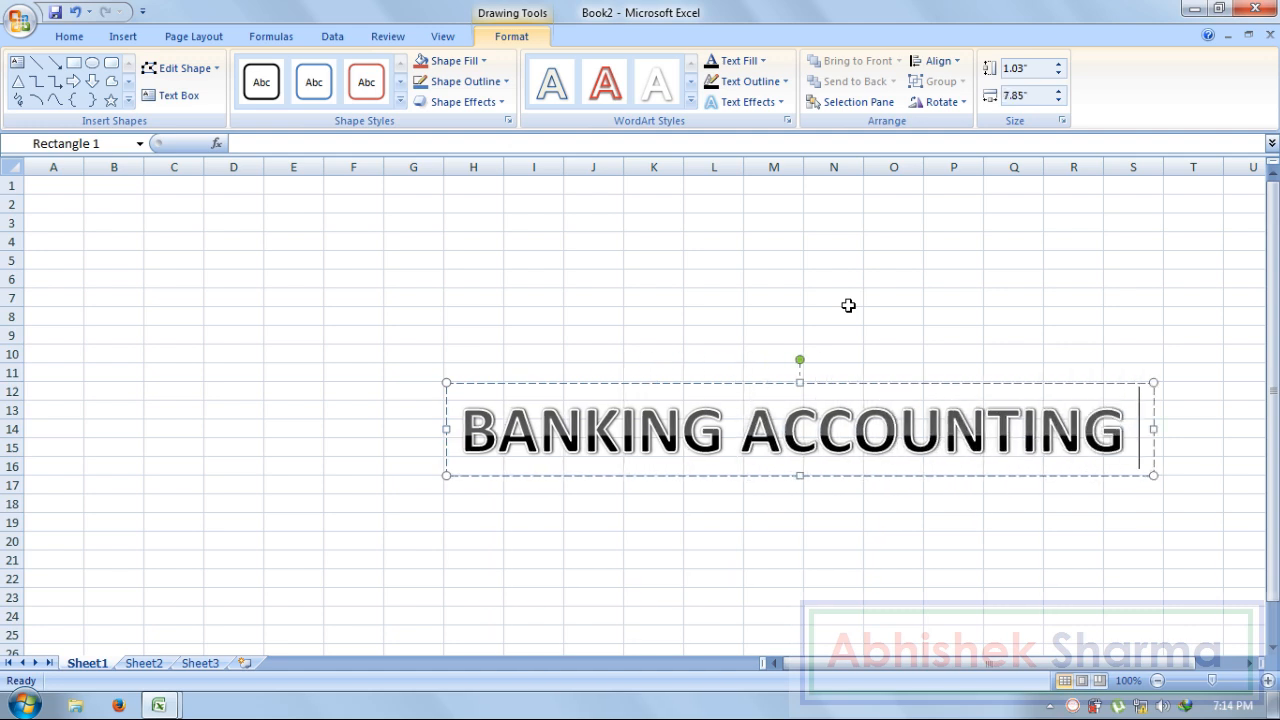
pyautogui.write('NIN')
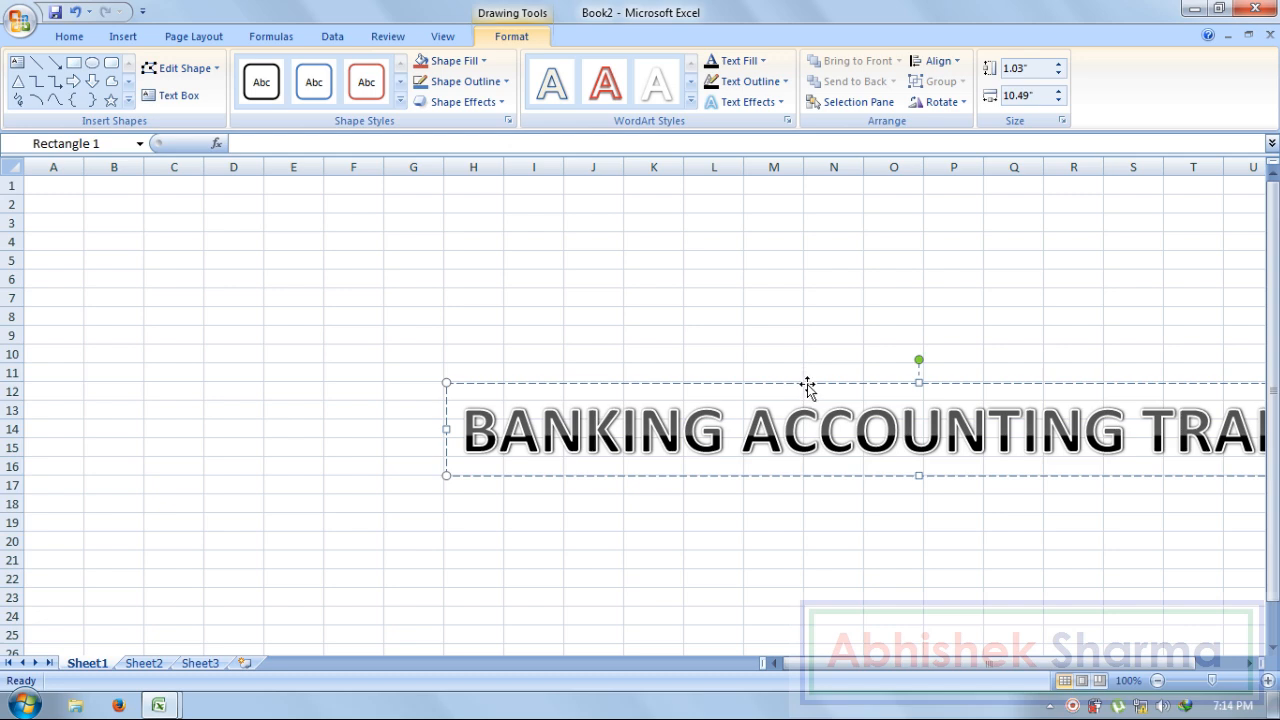
# - Move the WordArt title to the top of the sheet and correct TRAIING to TRAINING
pyautogui.moveTo(808, 386); pyautogui.dragTo(578, 185)
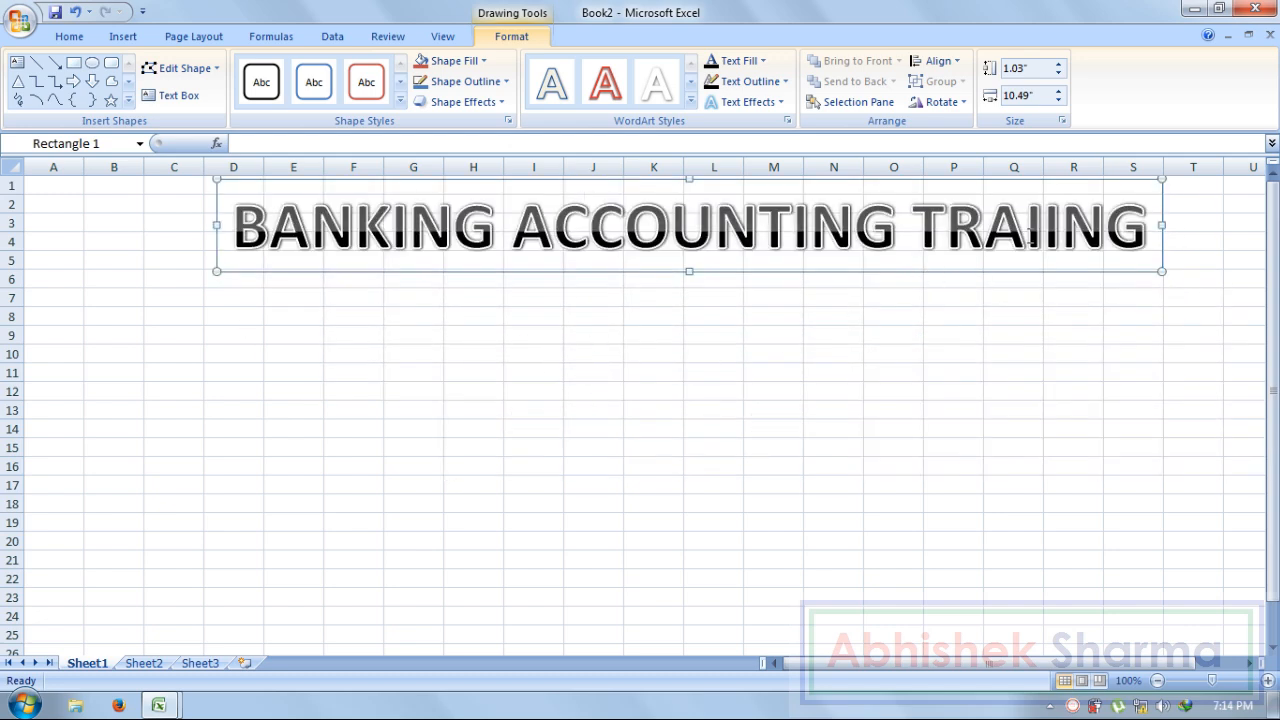
pyautogui.click(1043, 236)
pyautogui.write('N')
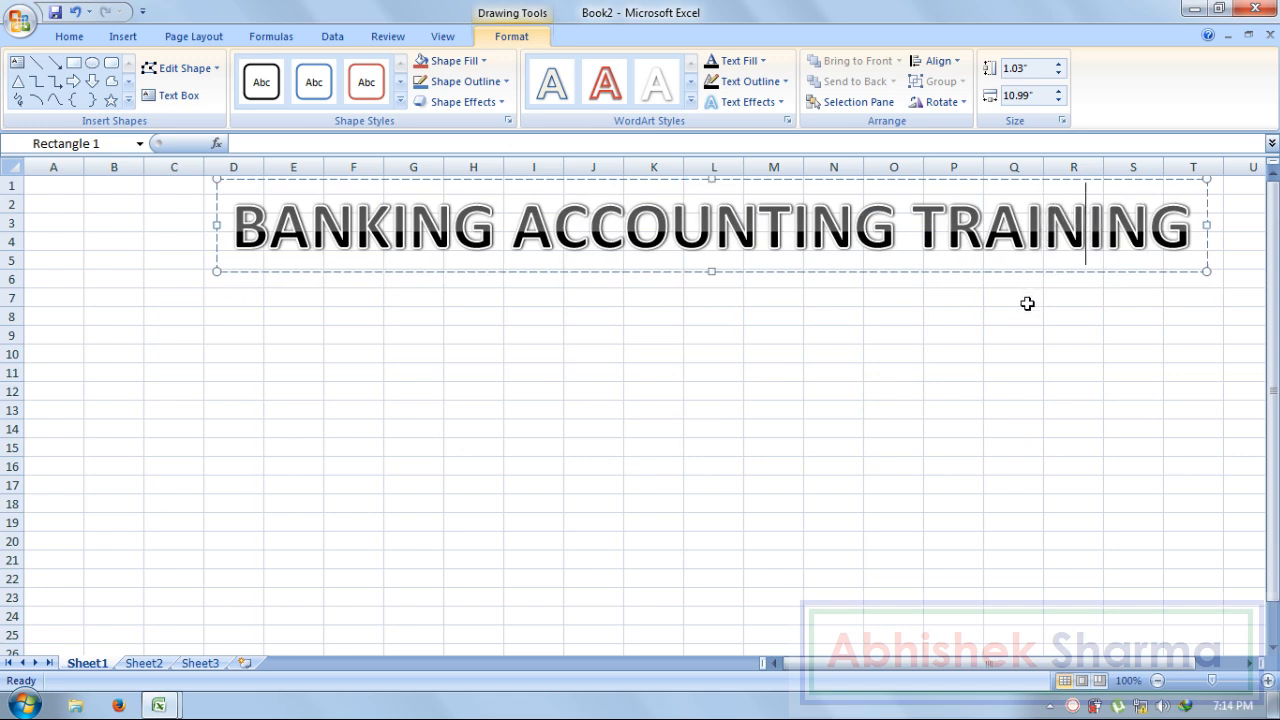
pyautogui.click(600, 335)
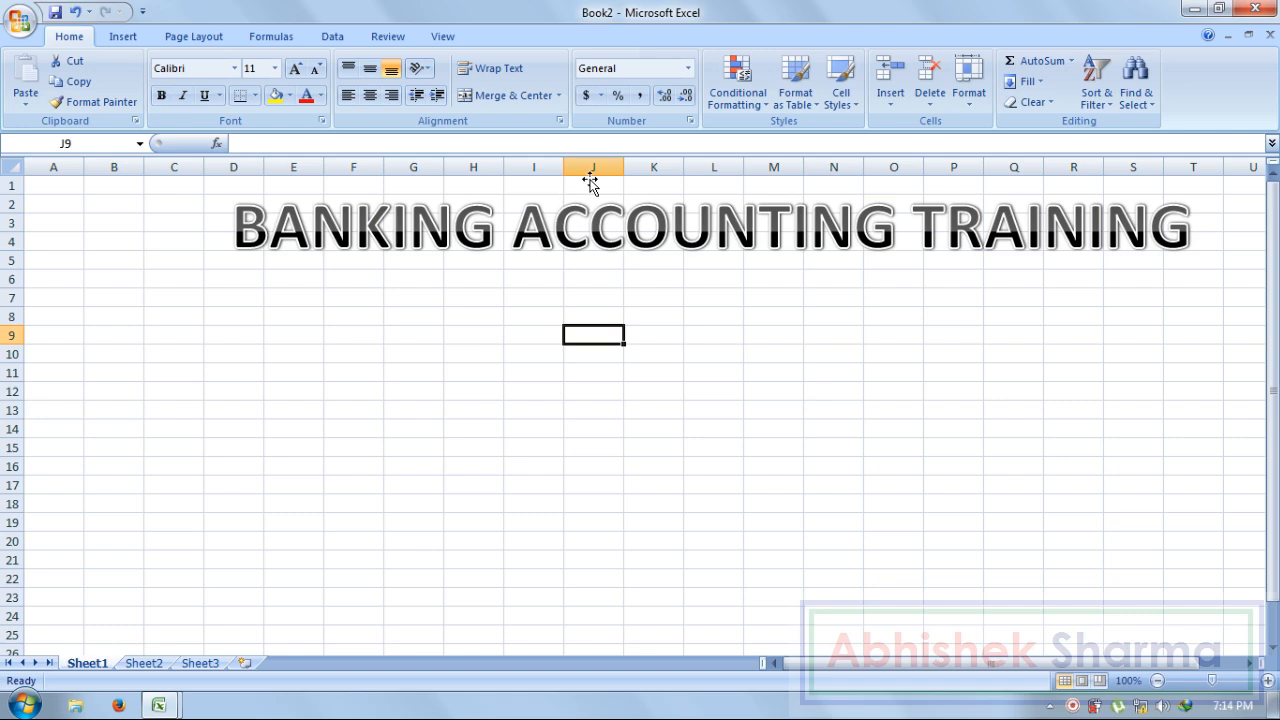
pyautogui.click(590, 220)
pyautogui.moveTo(580, 183); pyautogui.dragTo(557, 183)
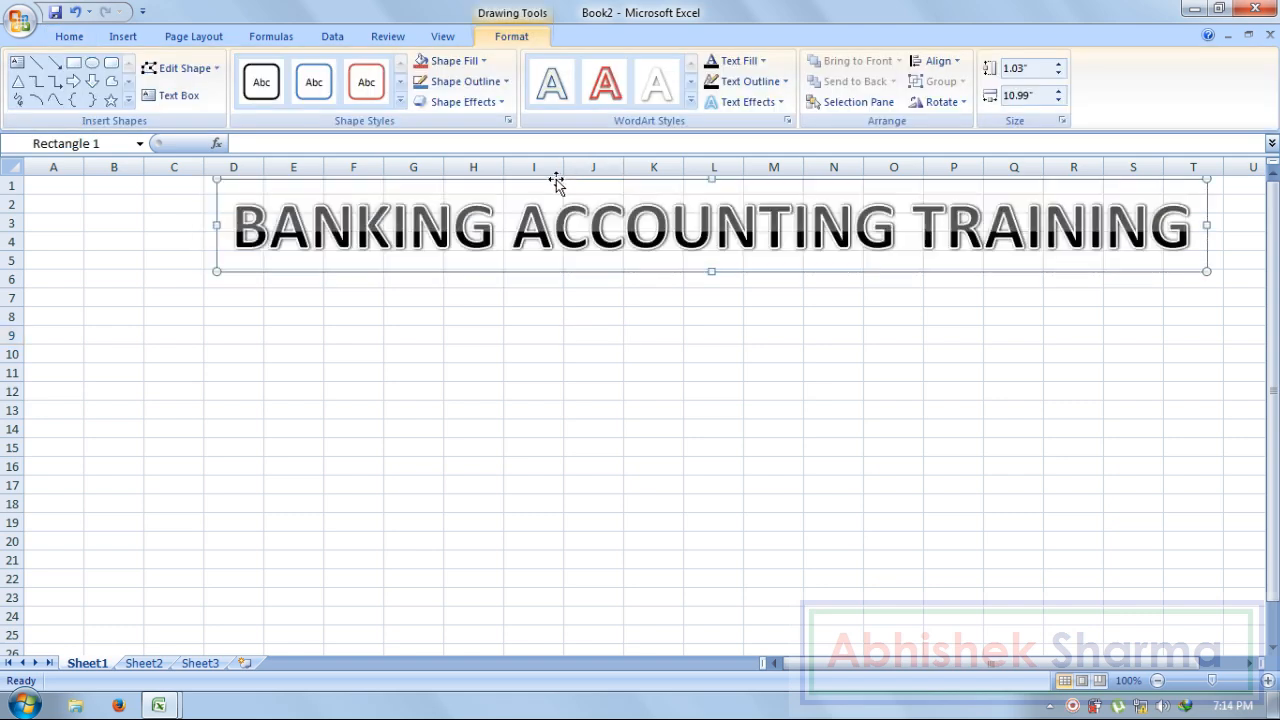
pyautogui.click(362, 384)
pyautogui.click(61, 260)
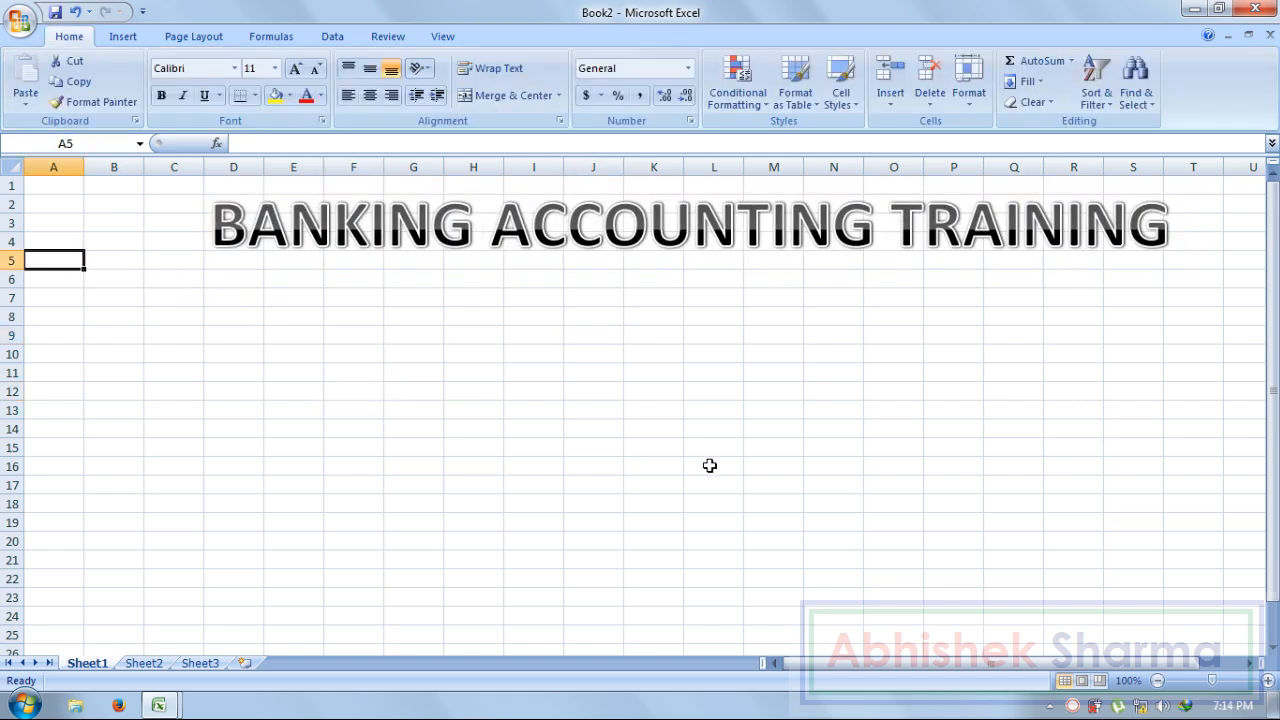
# - Enter the headings S.NO., CUSTOMER NAME and BANK NAME in A5, B5 and C5
pyautogui.write('S.O')
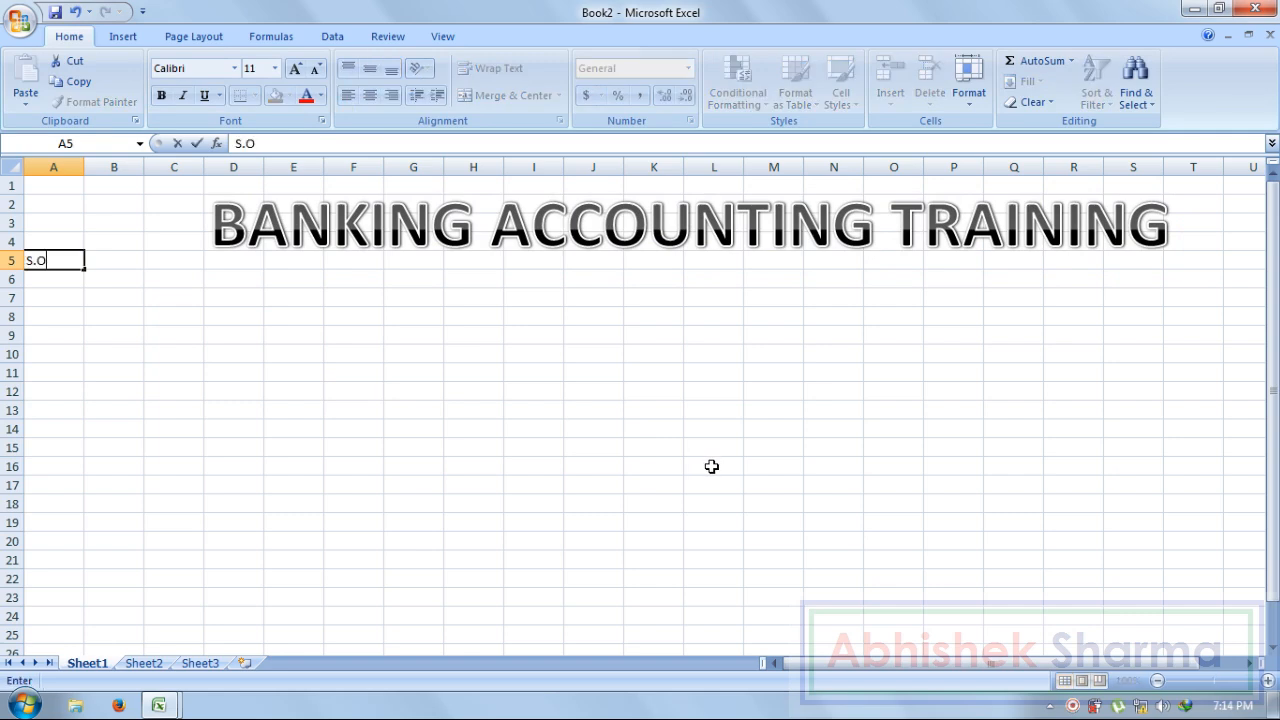
pyautogui.write('MN')
pyautogui.write('O,')
pyautogui.press('Tab')
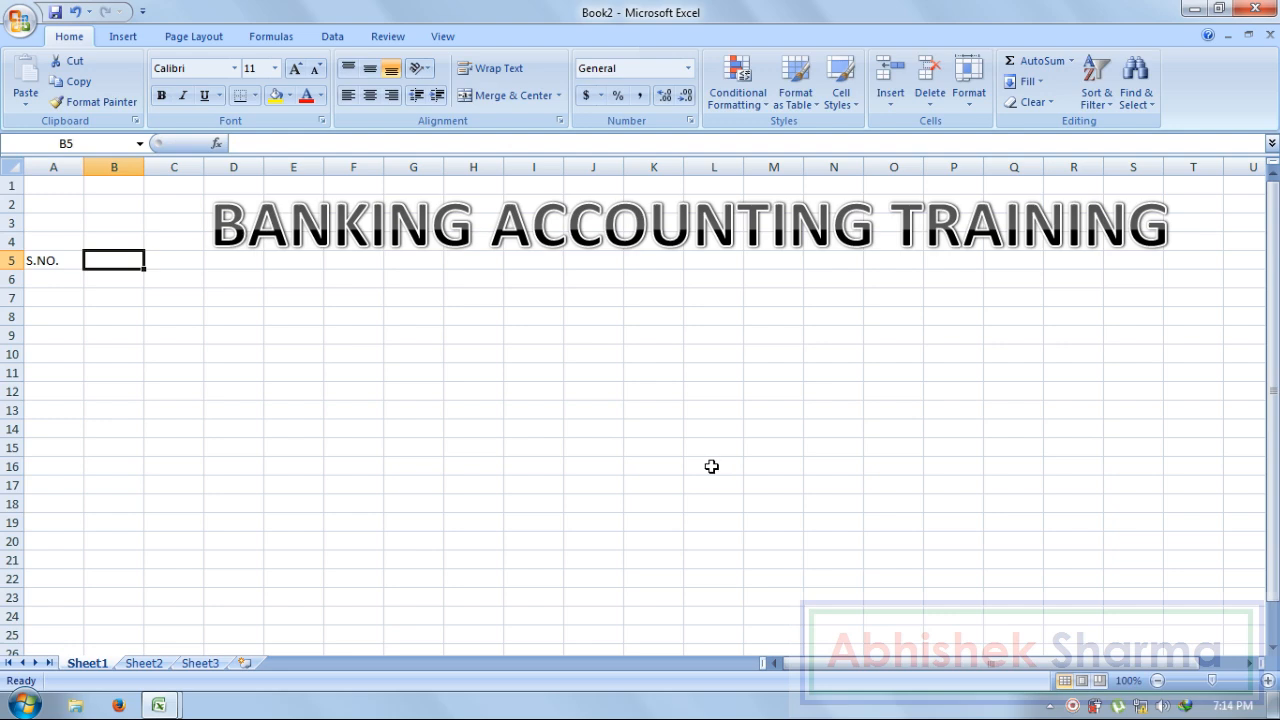
pyautogui.write('C')
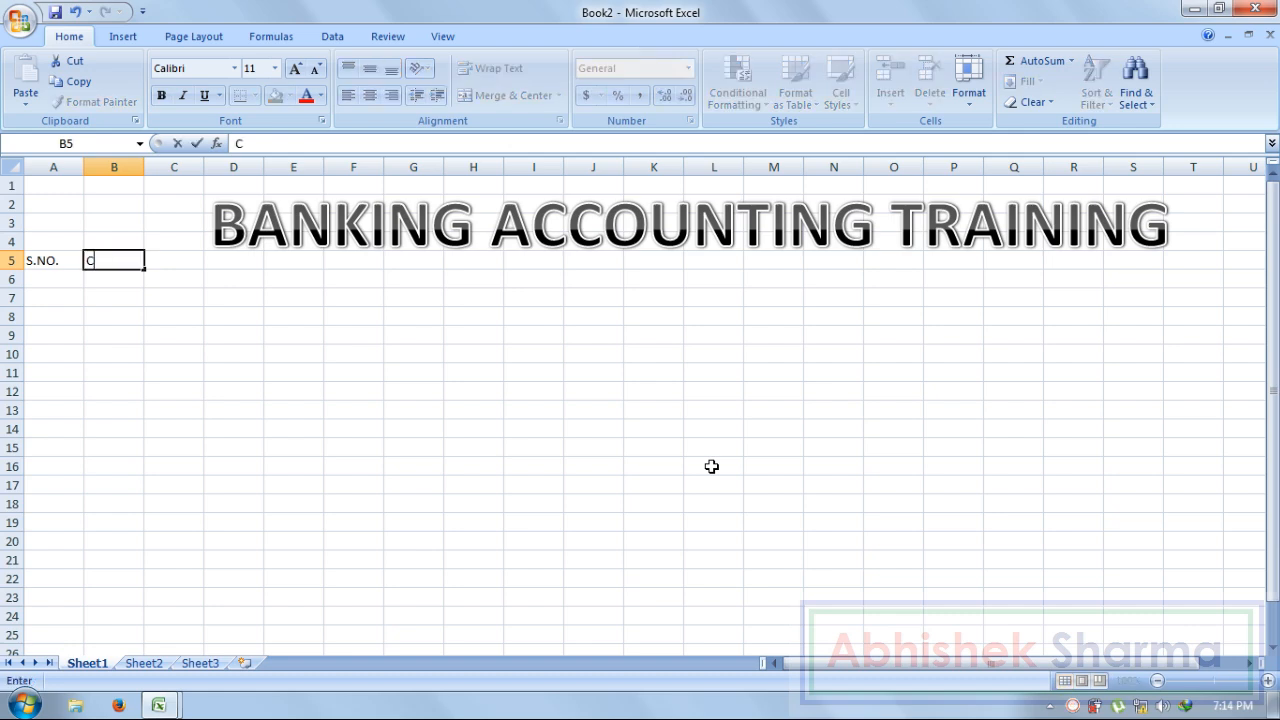
pyautogui.write('USTOMER')
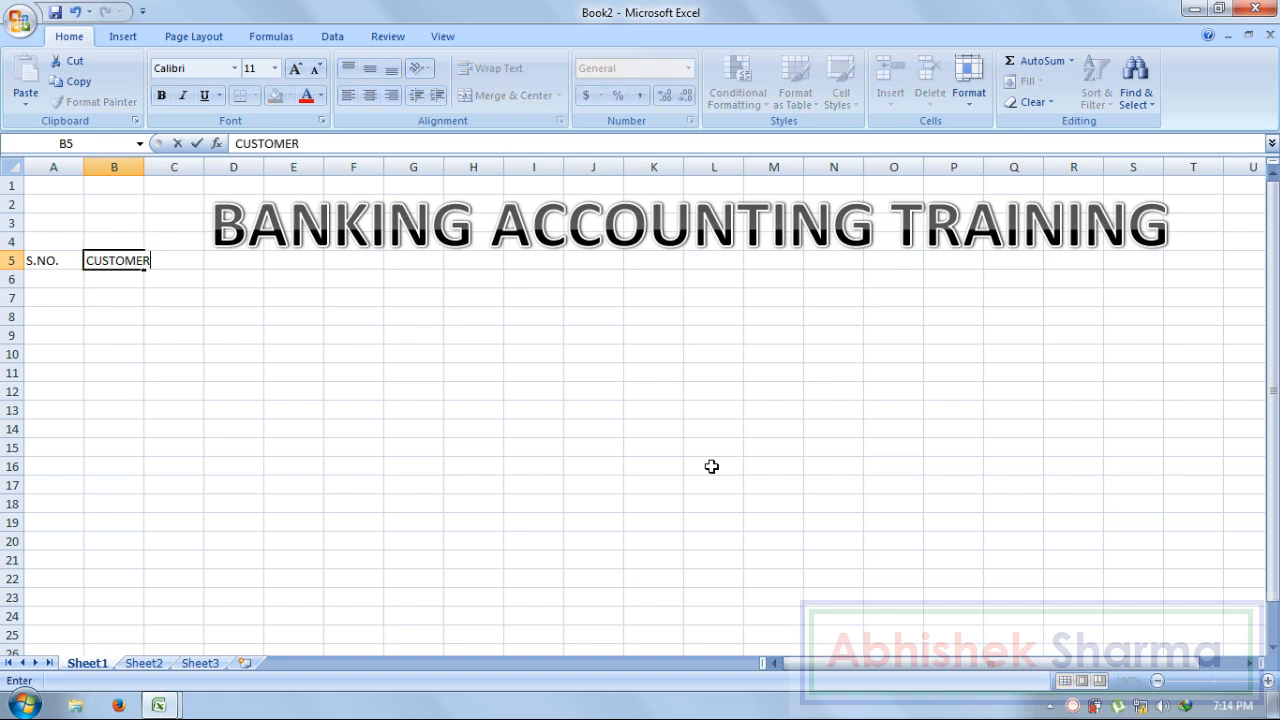
pyautogui.write(' NAME')
pyautogui.press('Tab')
pyautogui.write('BANK NAME')
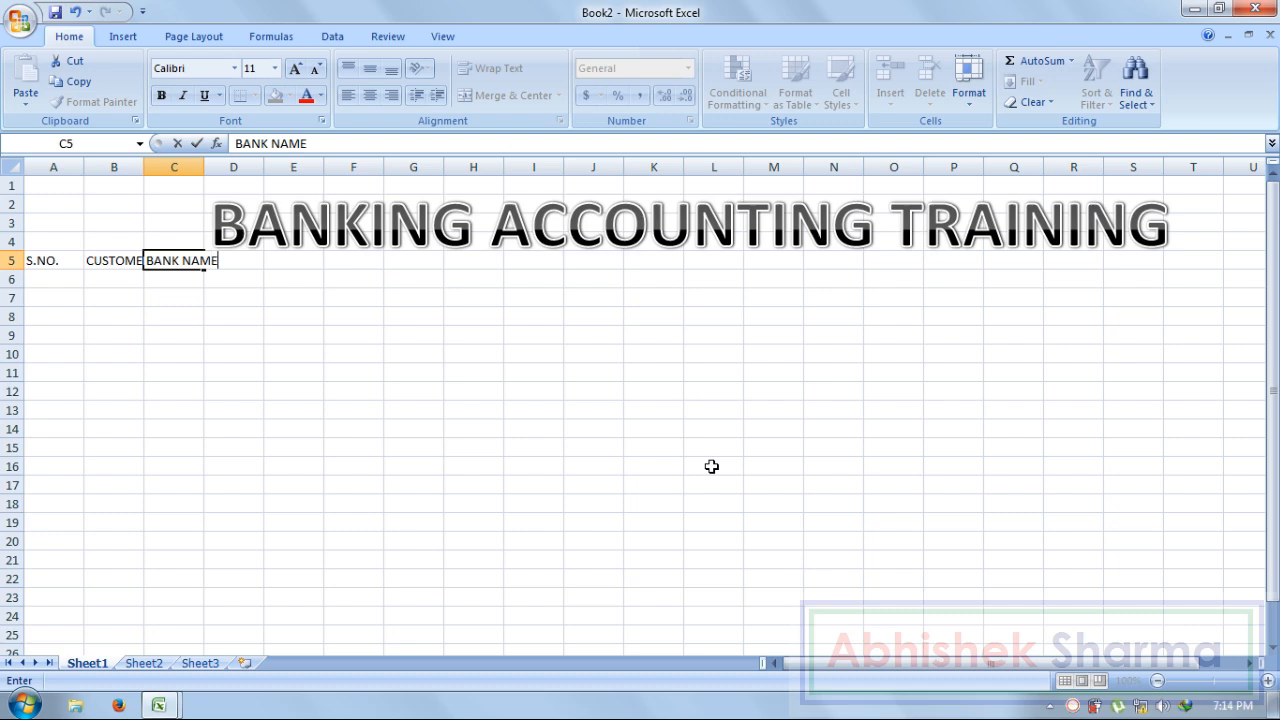
pyautogui.press('Tab')
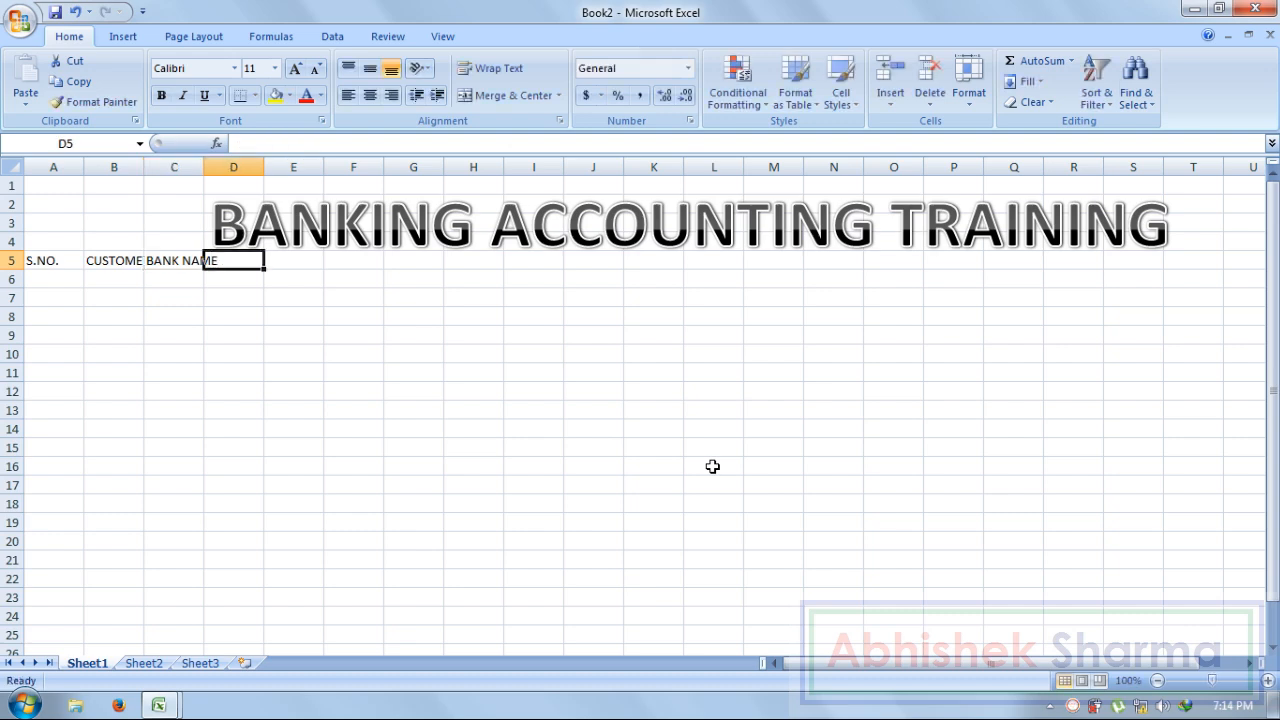
# - Widen columns B and C so CUSTOMER NAME and BANK NAME fit
pyautogui.moveTo(146, 168); pyautogui.dragTo(298, 167)
pyautogui.click(260, 168)
pyautogui.click(344, 313)
pyautogui.click(338, 264)
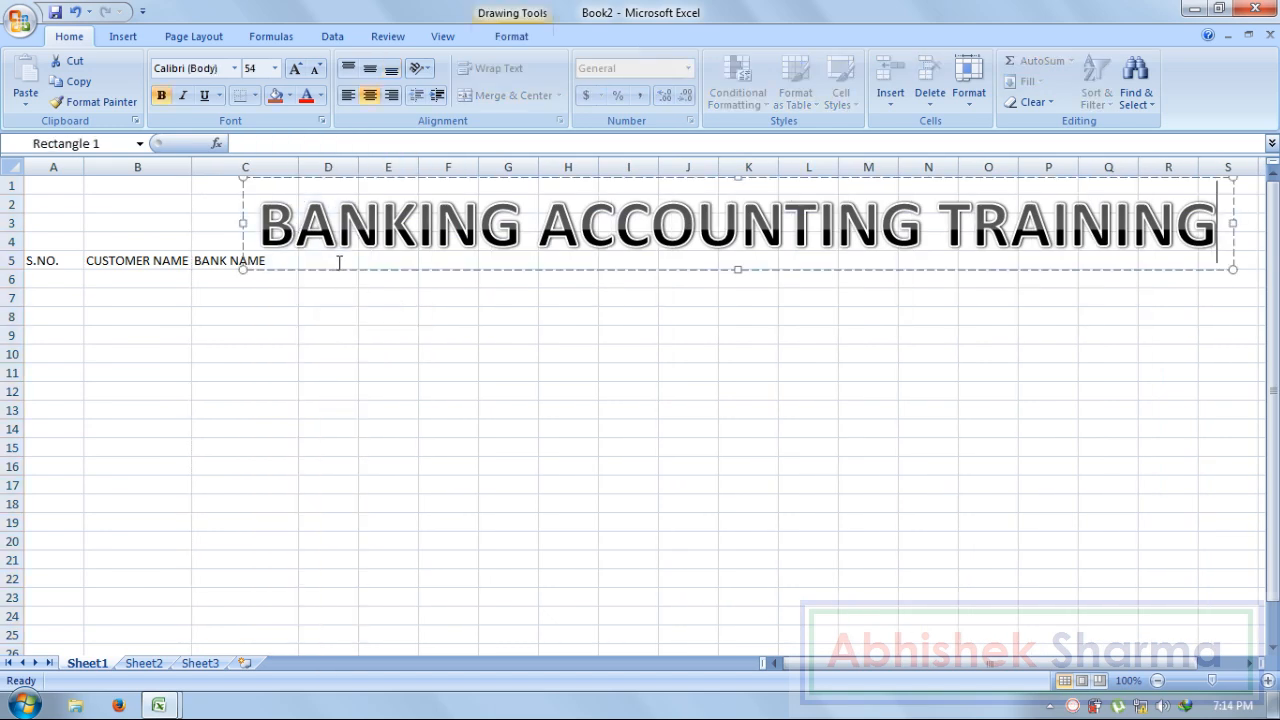
pyautogui.click(327, 293)
# - Return to the row 5 headings, stepping from S.NO. in A5 across to BANK NAME in C5
pyautogui.press('Up')
pyautogui.press('Up')
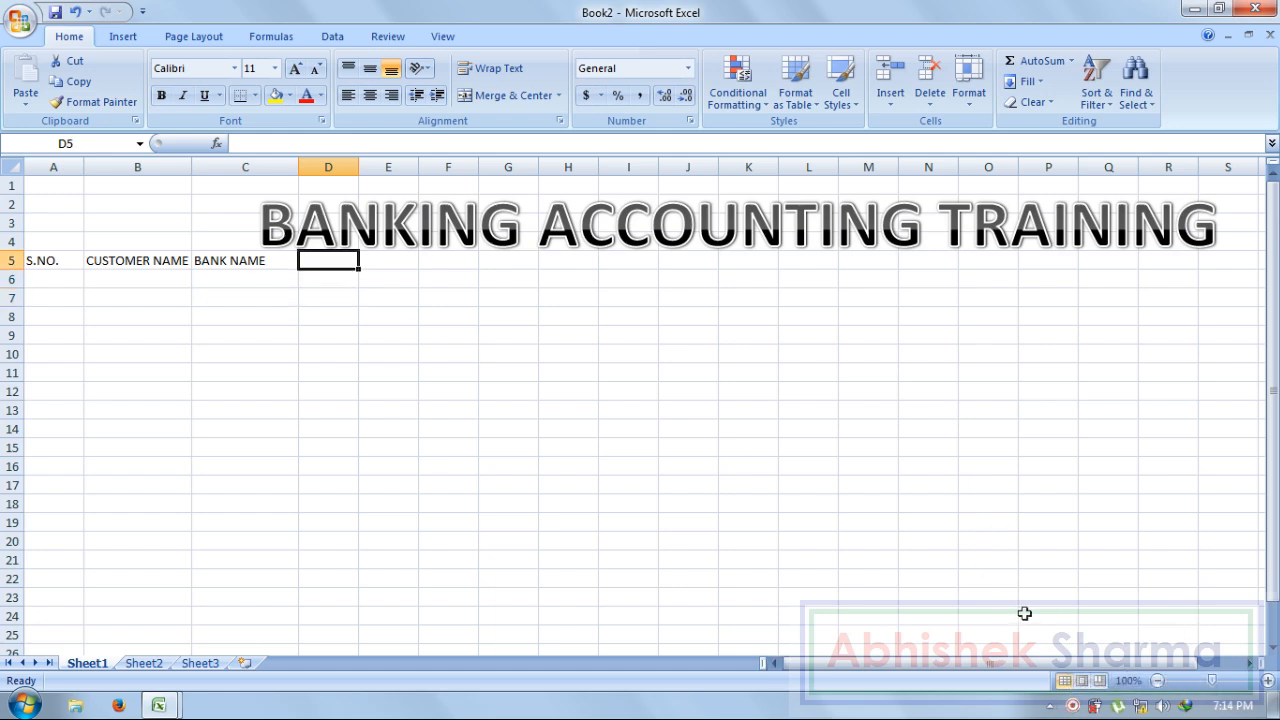
pyautogui.rightClick(1072, 704)
pyautogui.press('Escape')
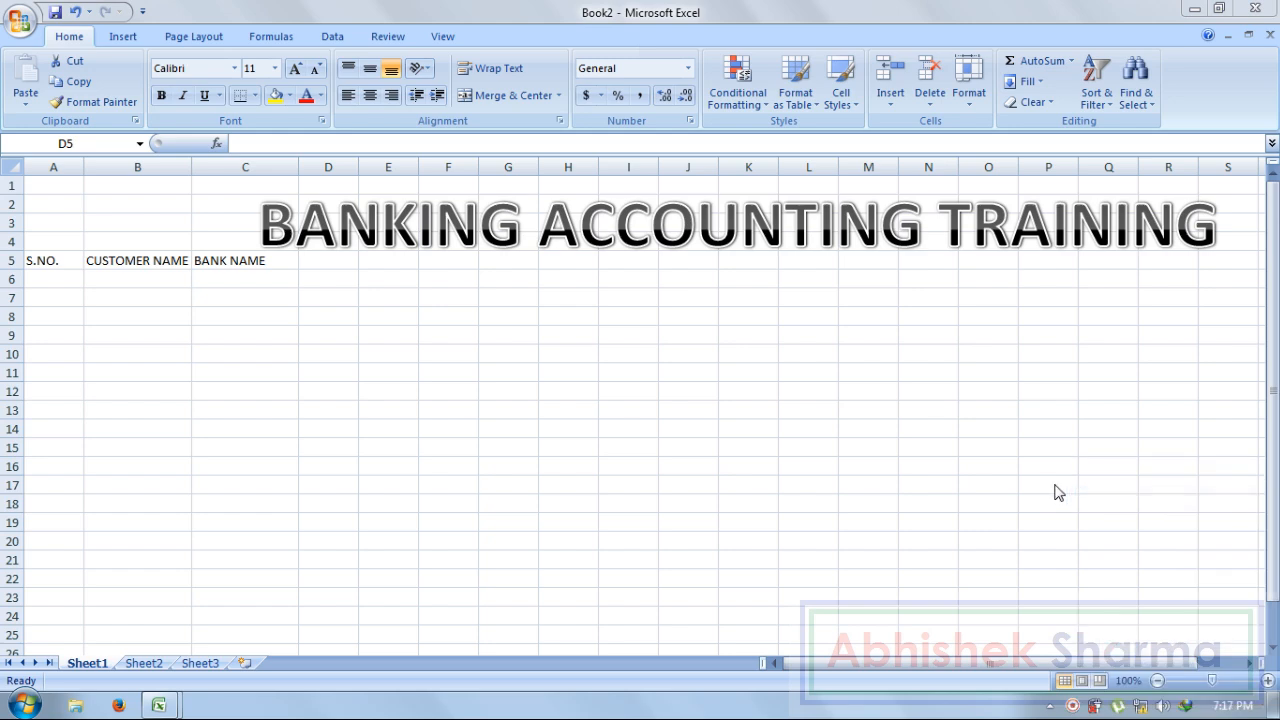
pyautogui.click(72, 258)
pyautogui.press('Right')
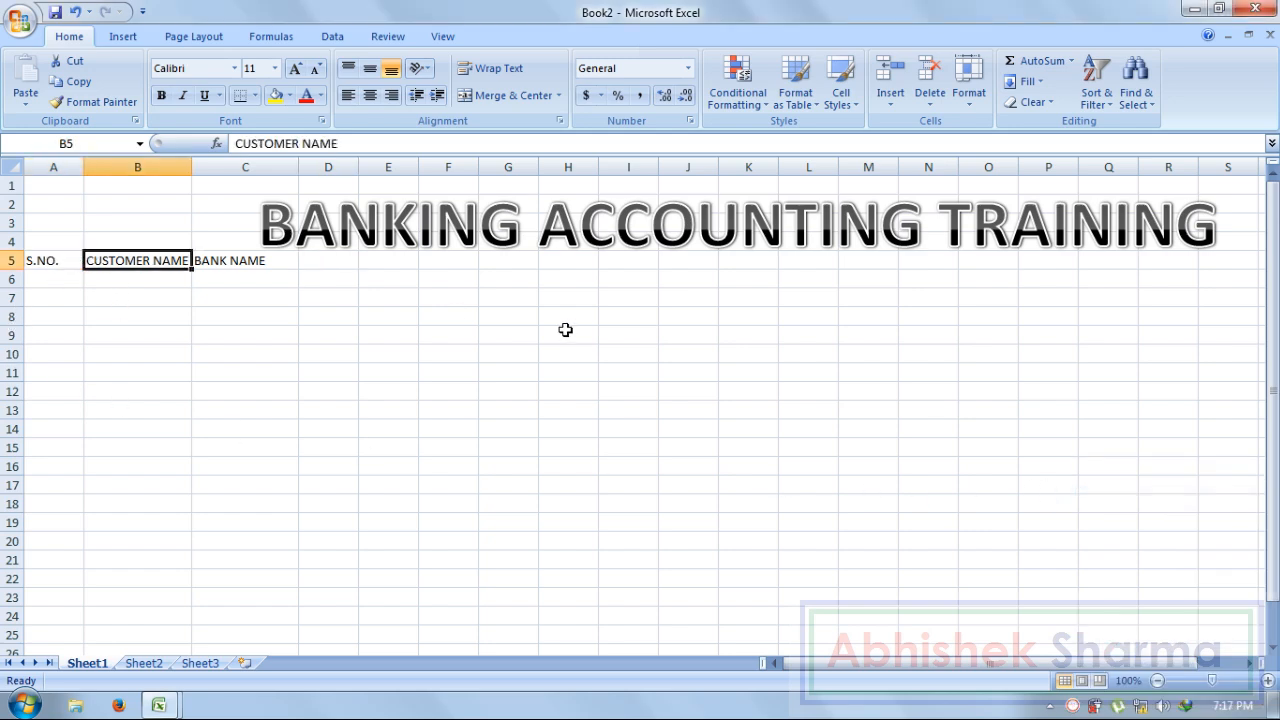
pyautogui.press('Right')
pyautogui.press('Right')
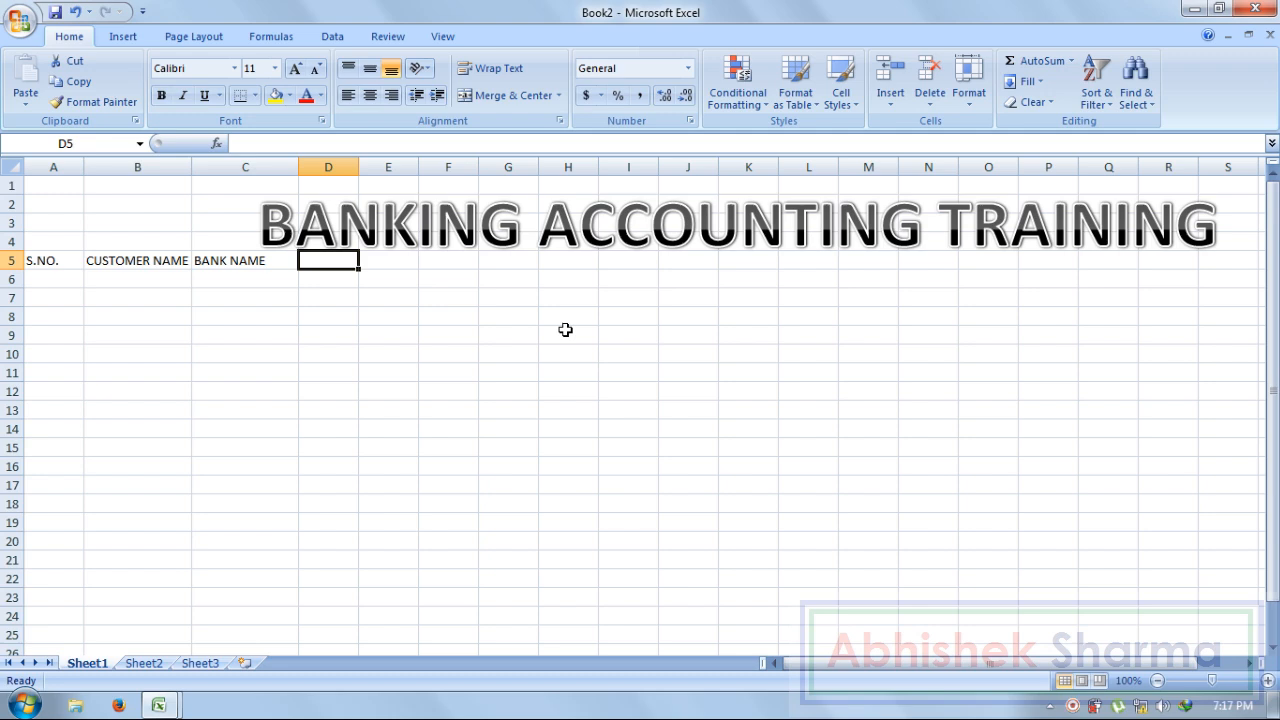
# - Enter FD AMOUNTS in D5, adding the missing final S via F2 editing
pyautogui.write('FD AMOUNT')
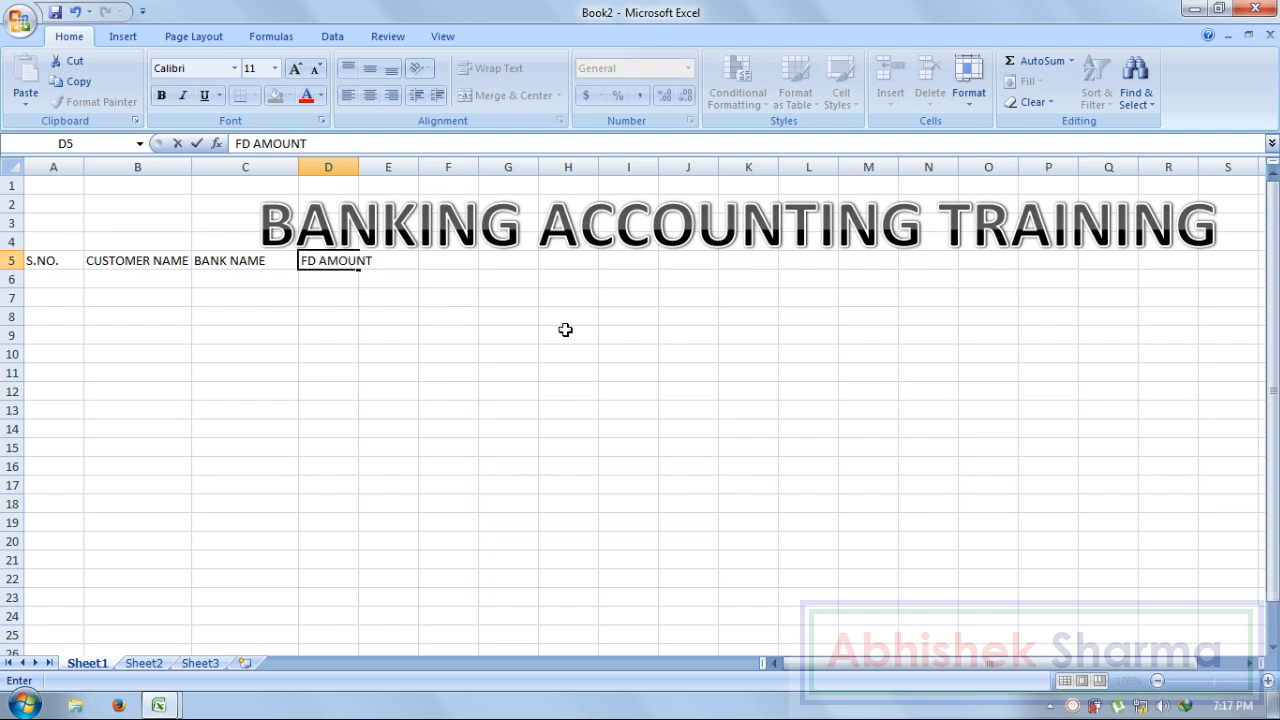
pyautogui.press('Tab')
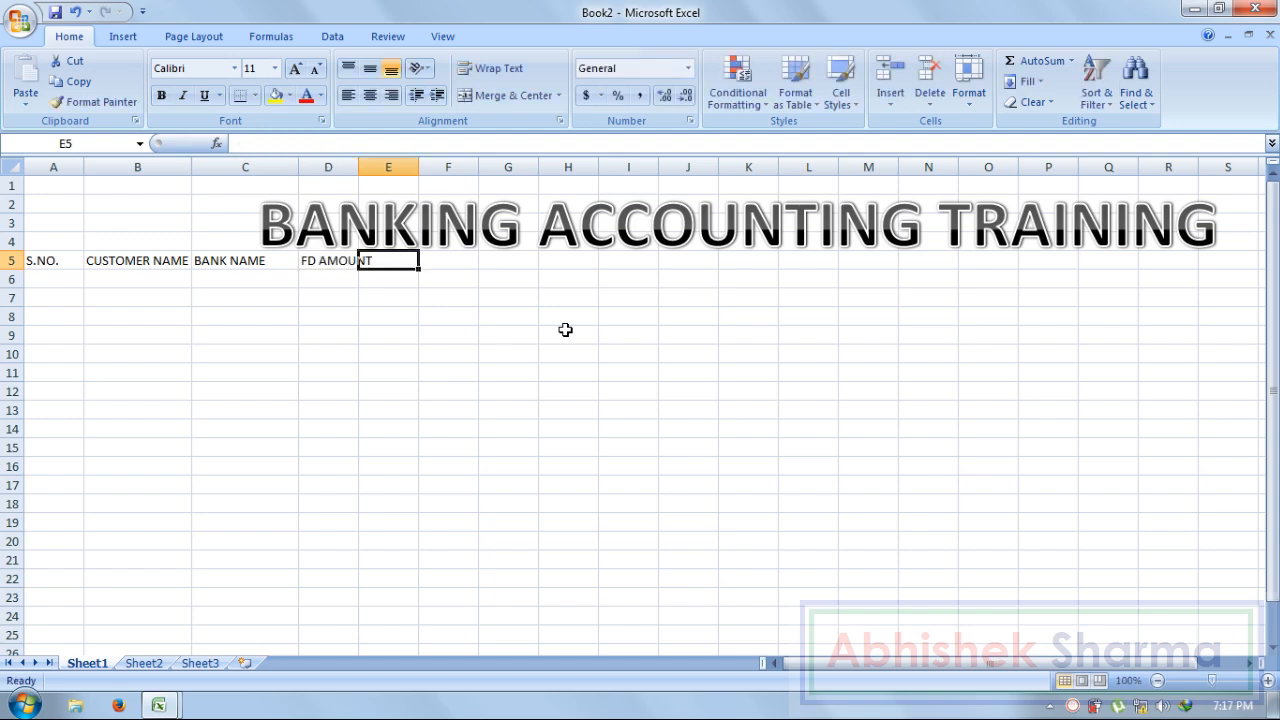
pyautogui.press('Left')
pyautogui.press('F2')
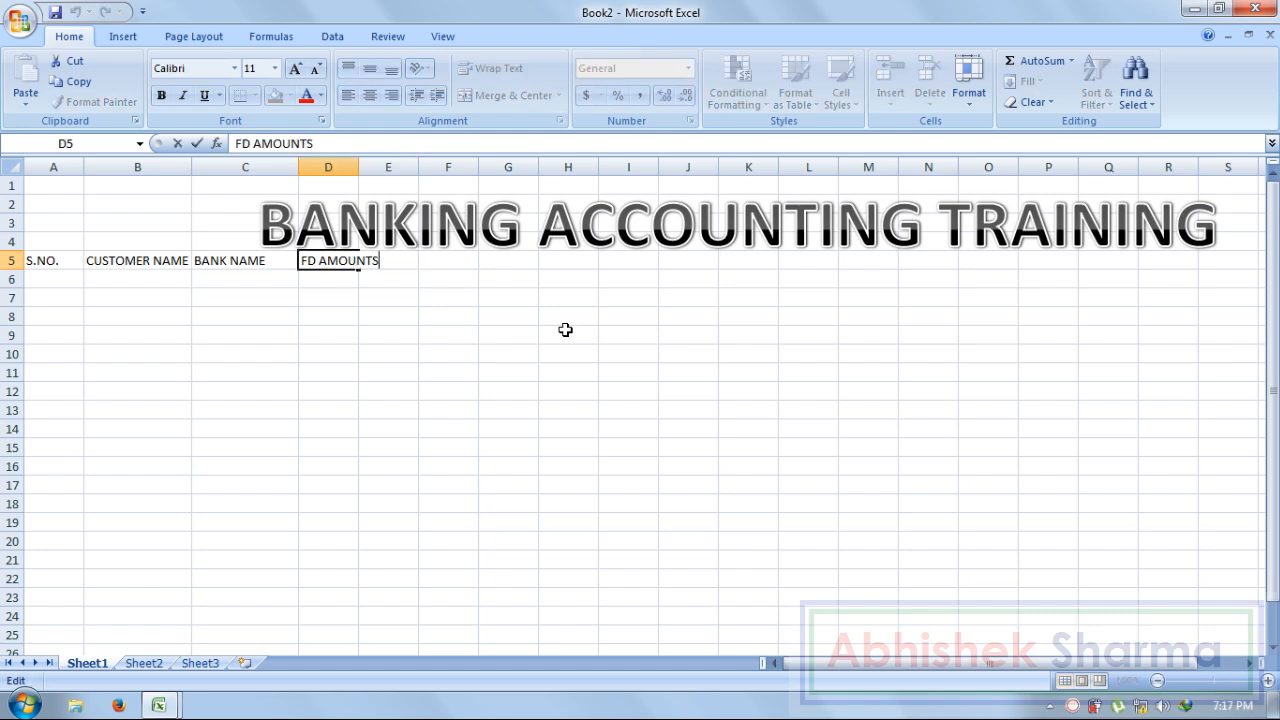
pyautogui.write('S')
pyautogui.press('Return')
pyautogui.press('Right')
pyautogui.press('Up')
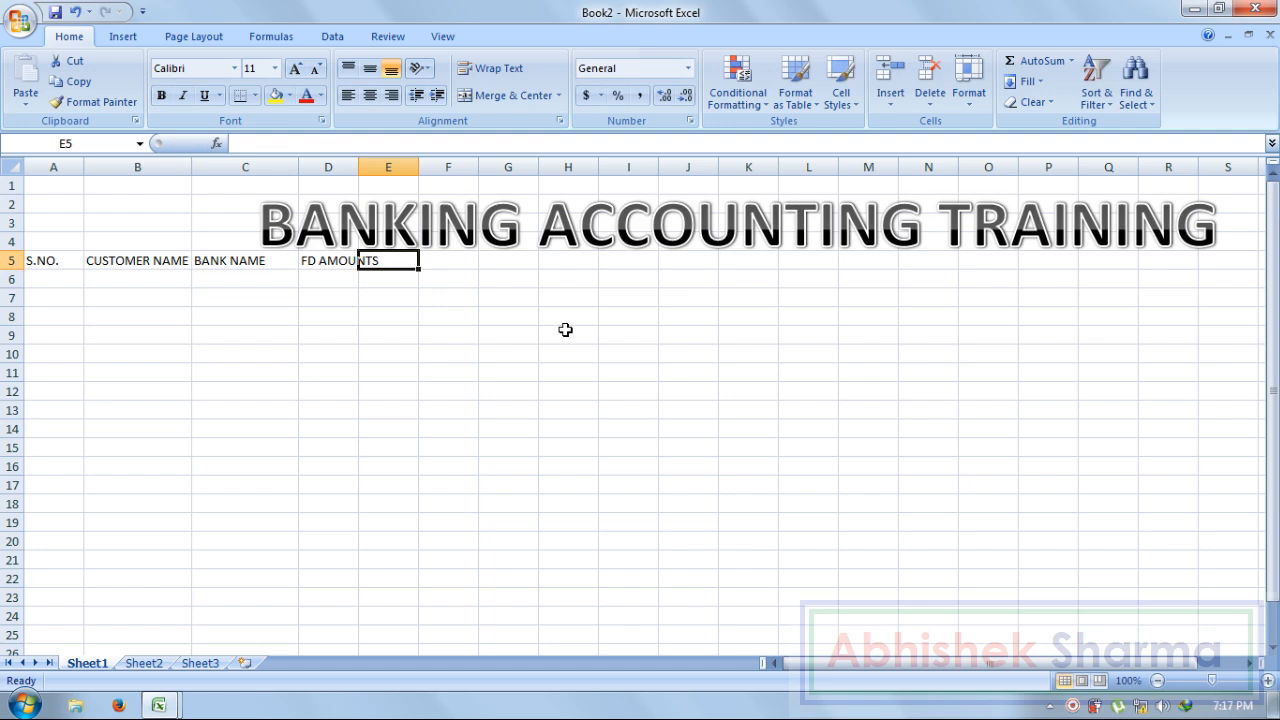
# - Add INTEREST RATE in E5 and TIME DURATION in F5
pyautogui.write('INTER')
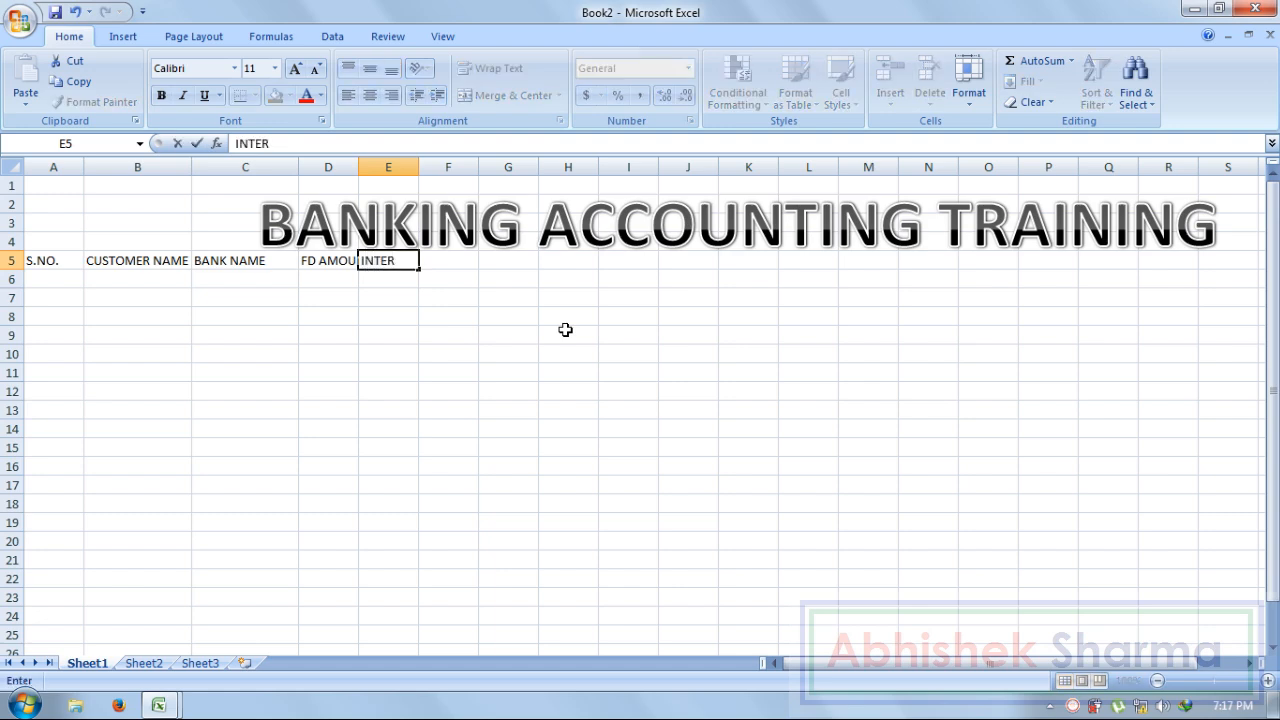
pyautogui.write('EST RATE')
pyautogui.press('Tab')
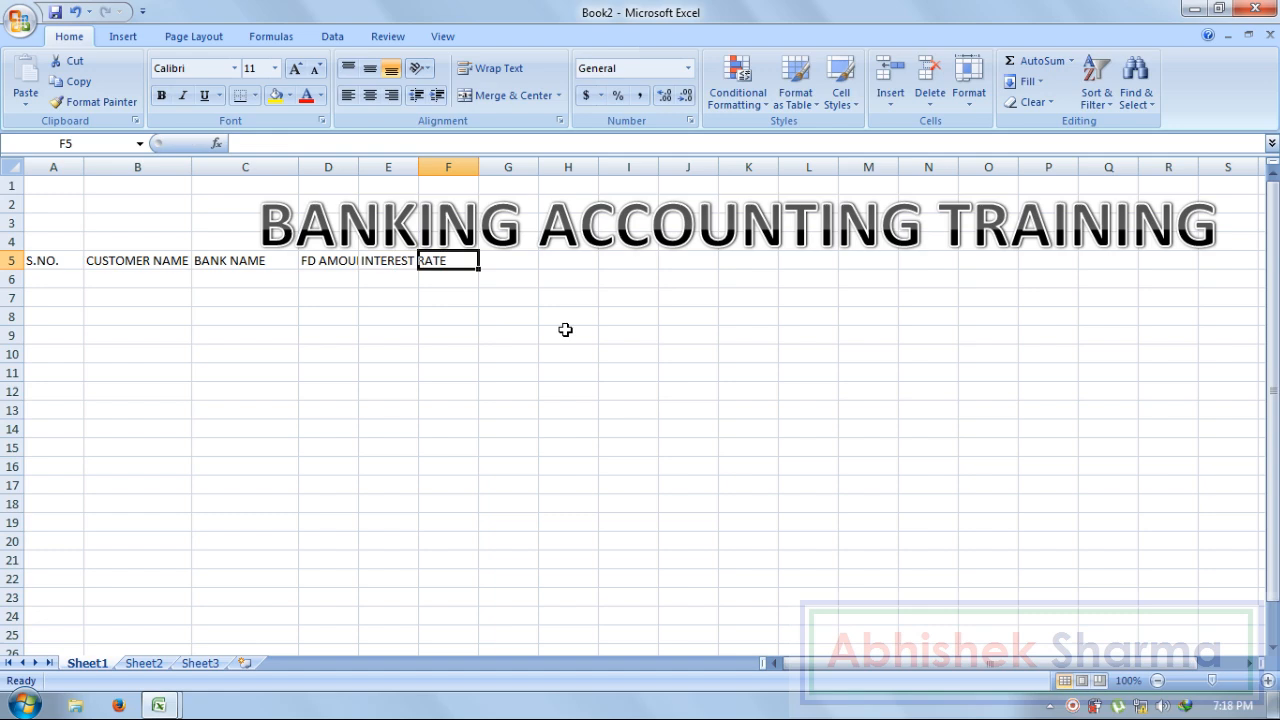
pyautogui.write('TIM')
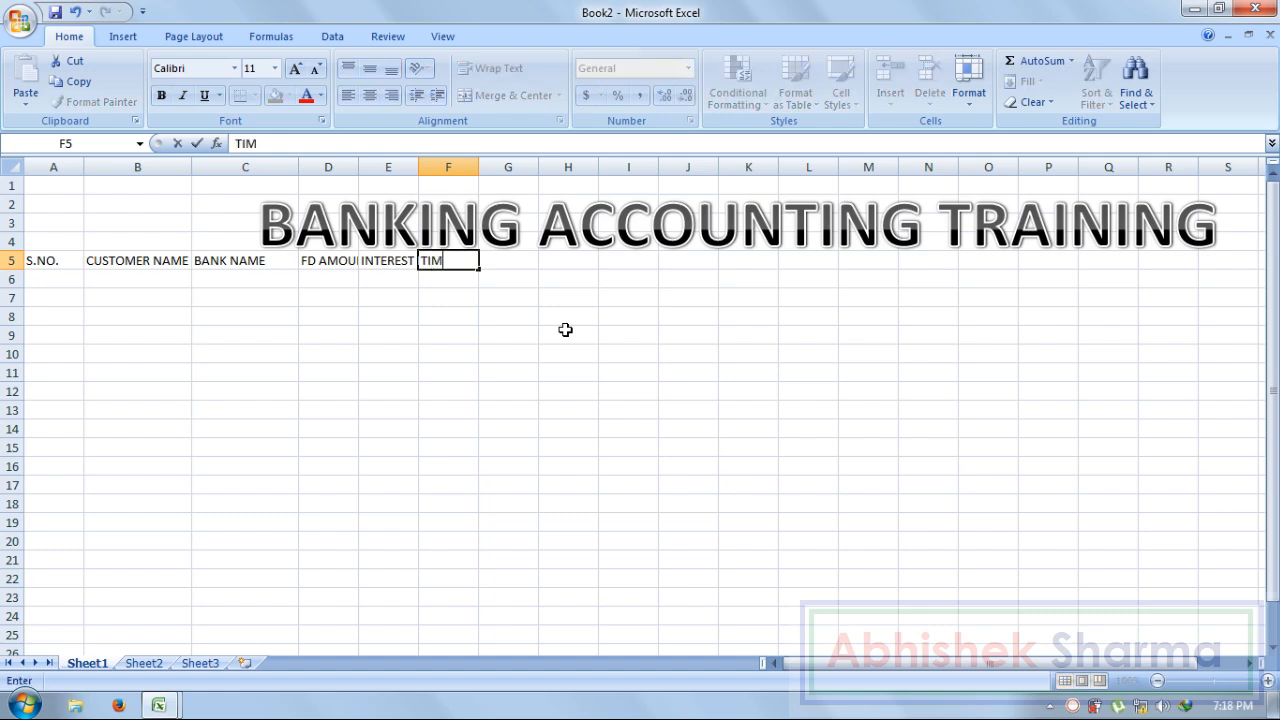
pyautogui.write('E DURATION')
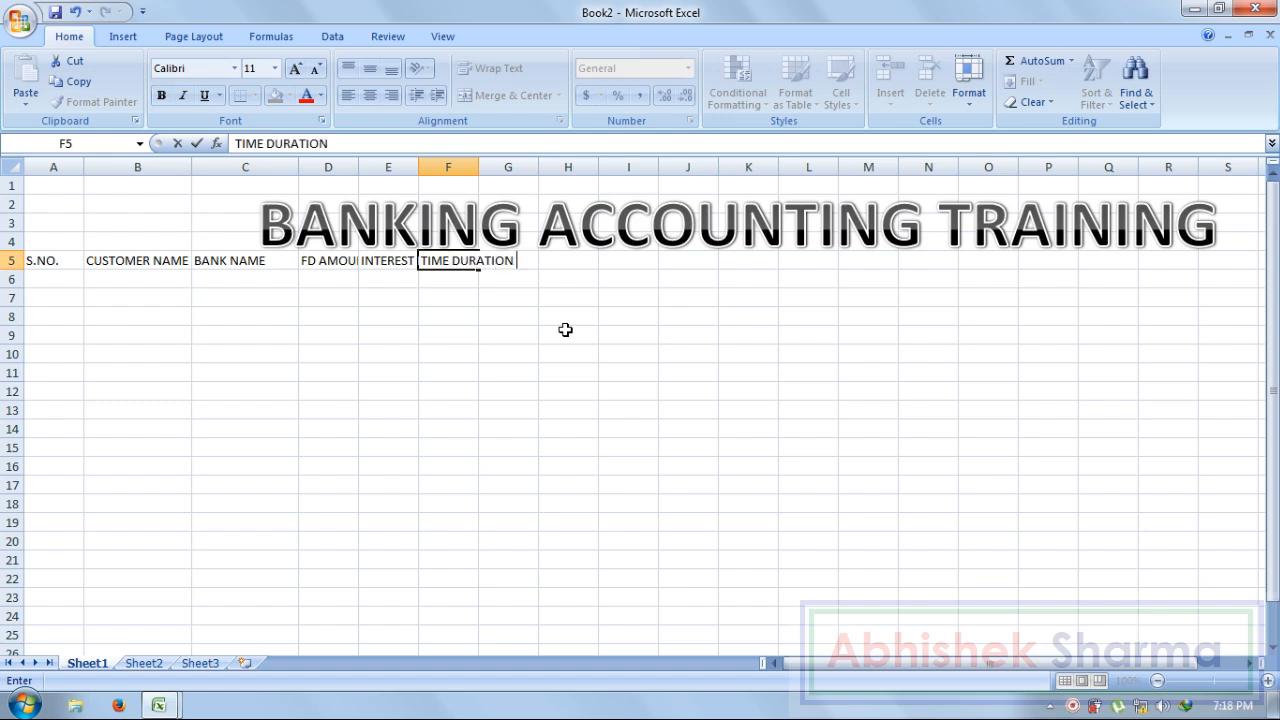
pyautogui.hotkey('ctrl', 'Return')
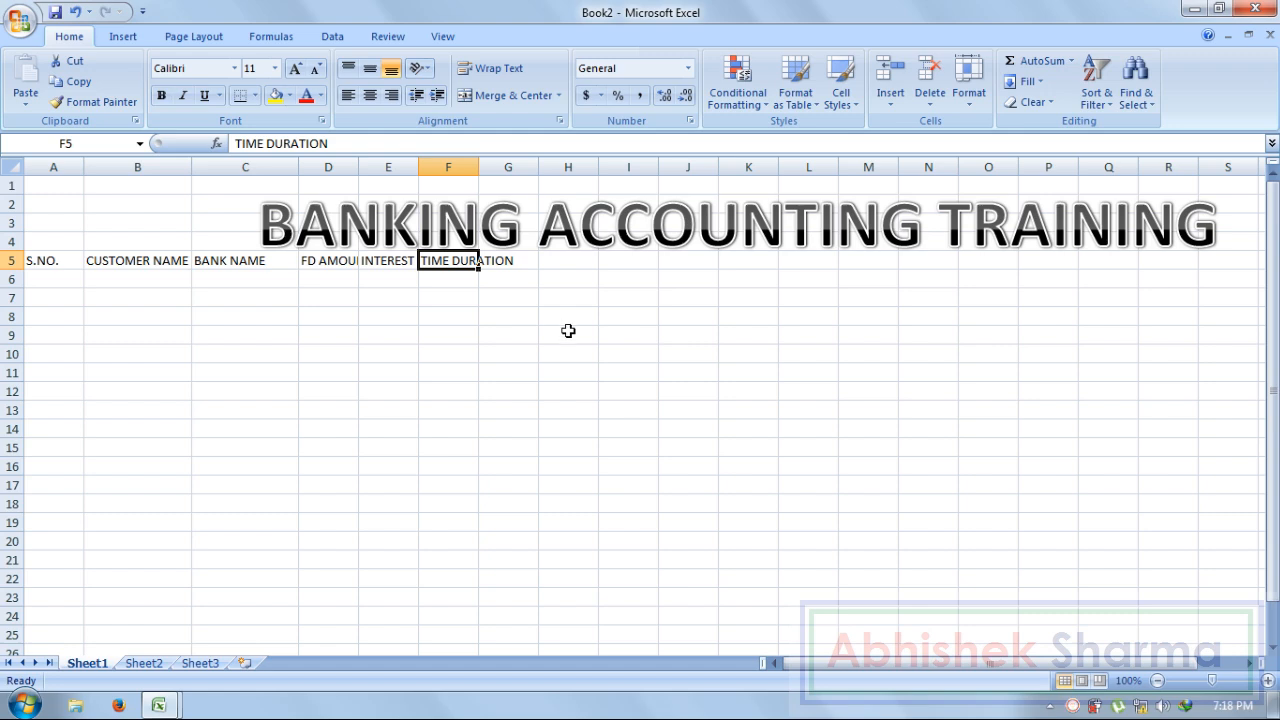
pyautogui.press('Right')
# - Enter FV as the final heading in G5
pyautogui.write('F')
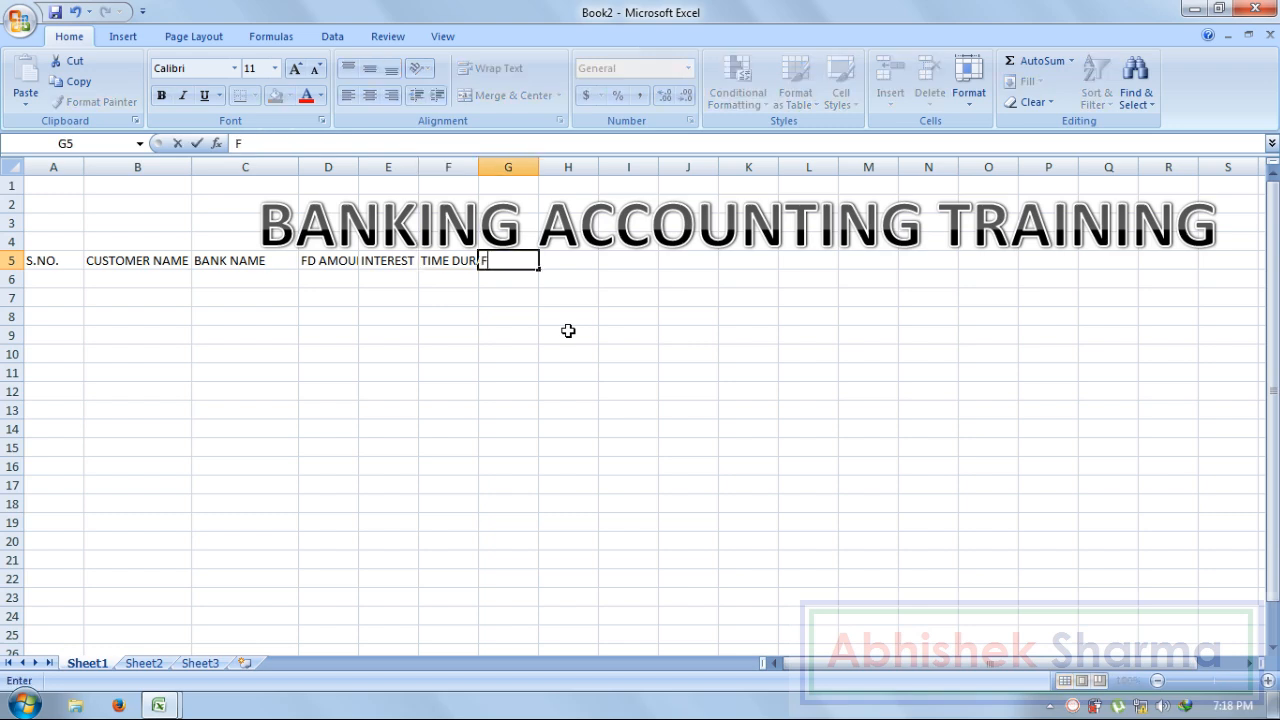
pyautogui.write('V')
pyautogui.press('Return')
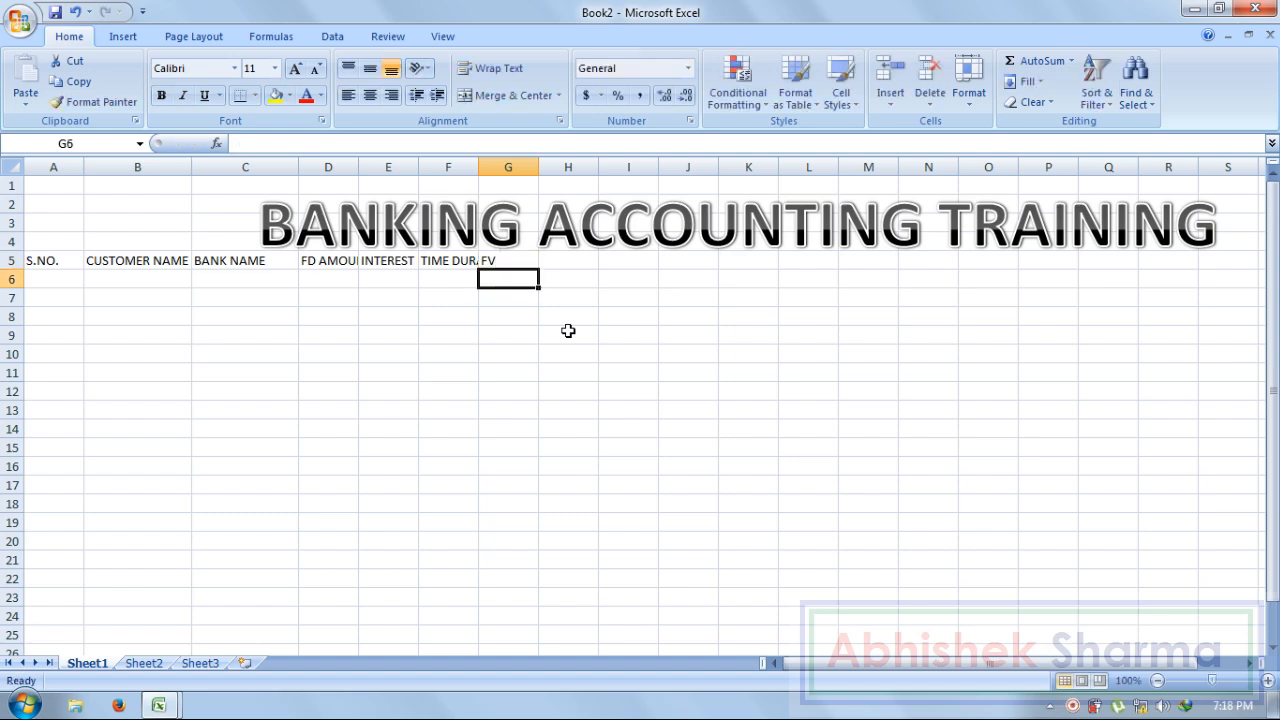
pyautogui.click(171, 279)
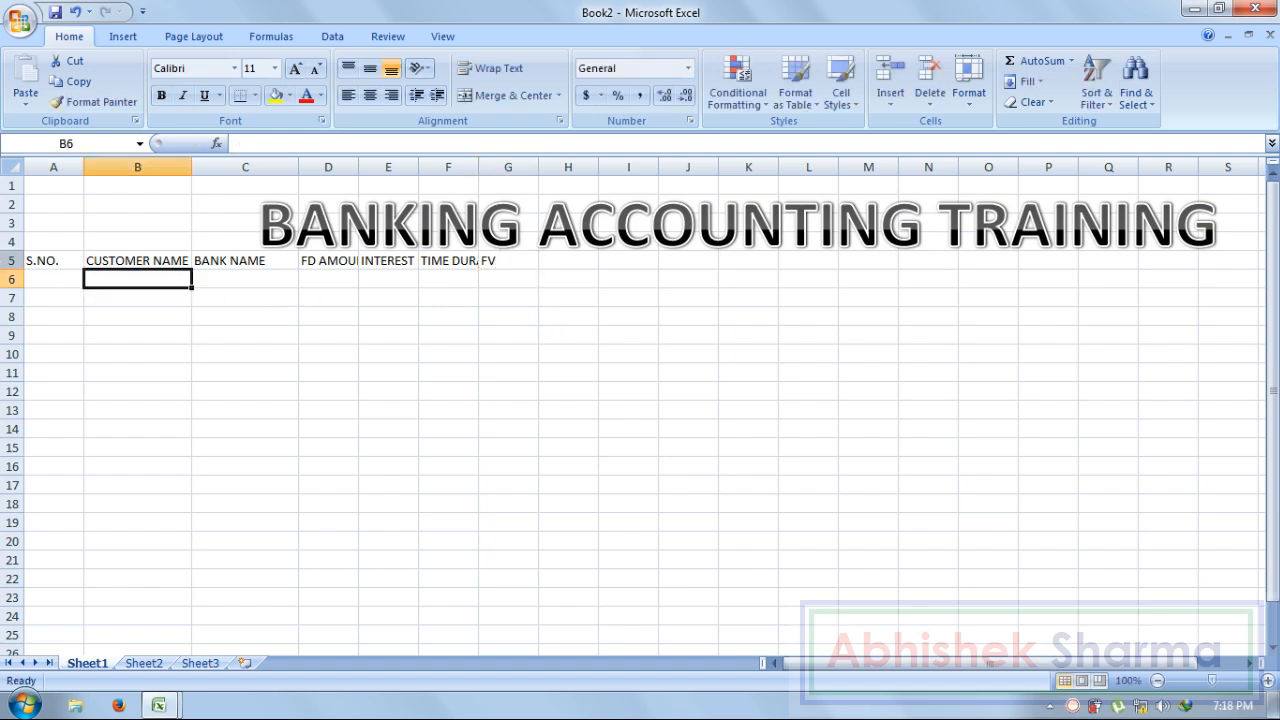
# - Select the header cells A5:G5
pyautogui.click(6, 260)
pyautogui.click(388, 348)
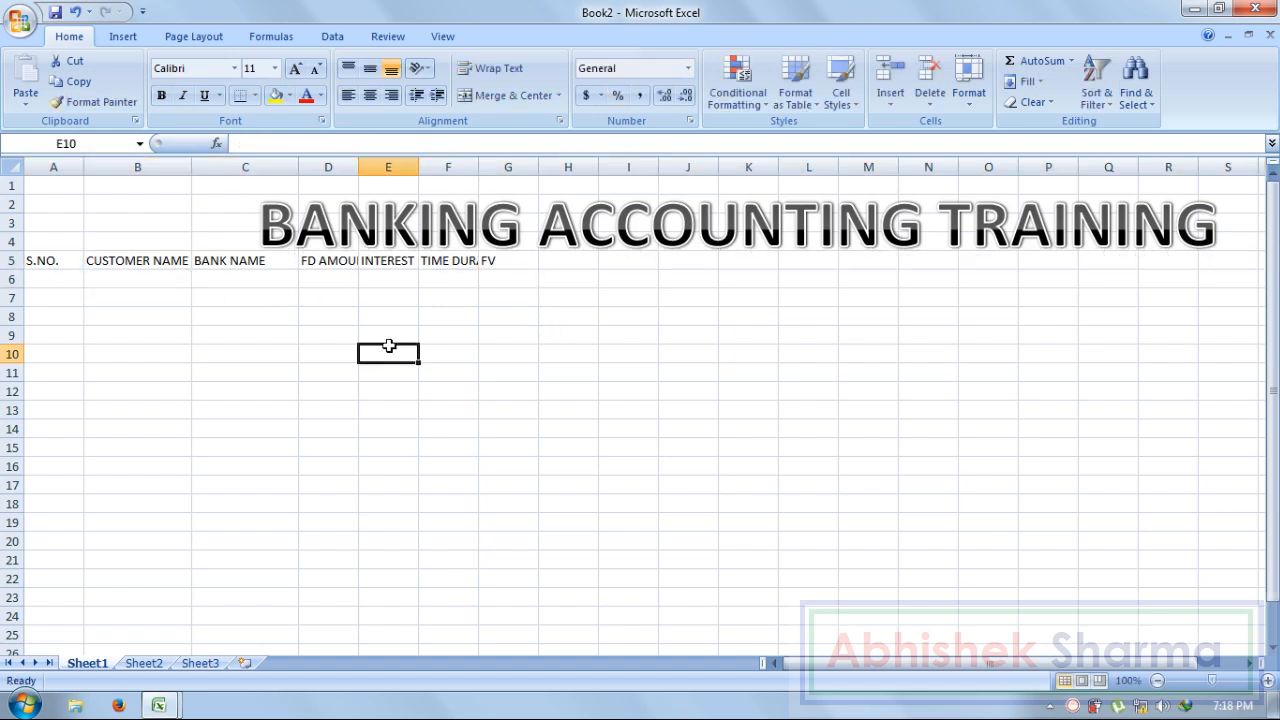
pyautogui.click(490, 293)
pyautogui.press('Up')
pyautogui.press('Up')
pyautogui.hotkey('ctrl', 'shift', 'Left')
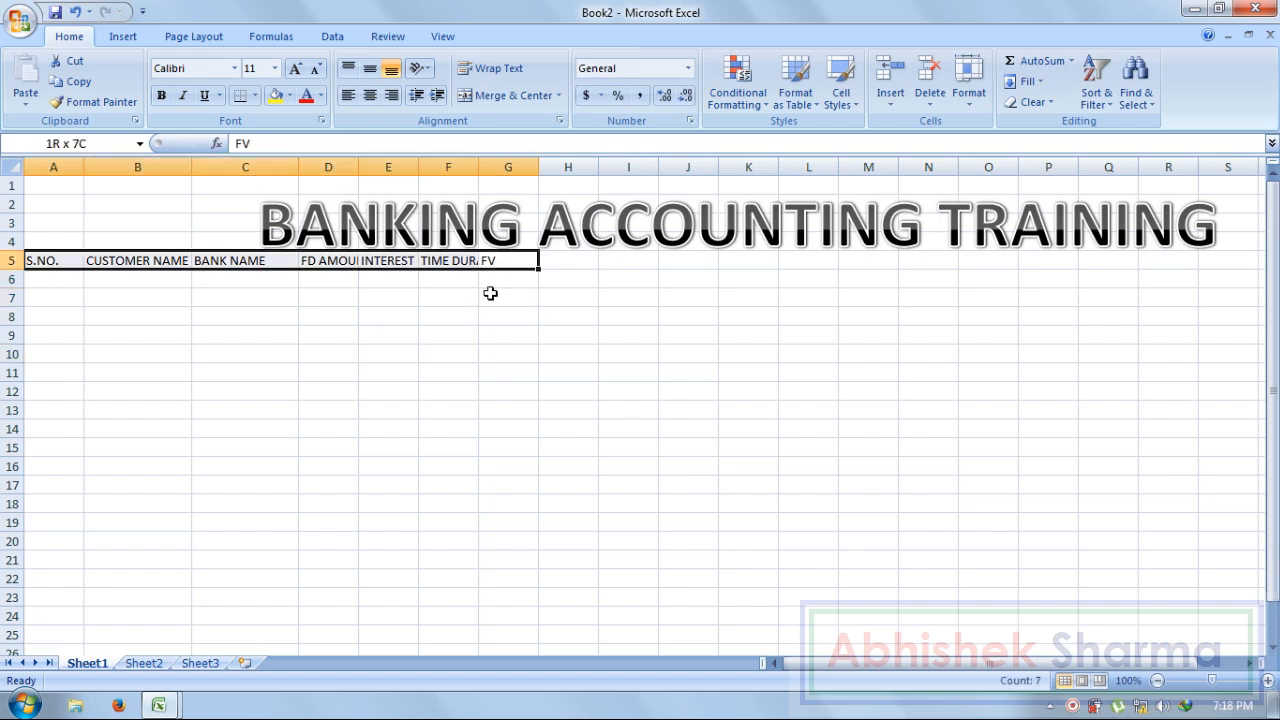
# - AutoFit columns A–G and format the headings bold with yellow text on black fill
pyautogui.click(969, 80)
pyautogui.click(1005, 209)
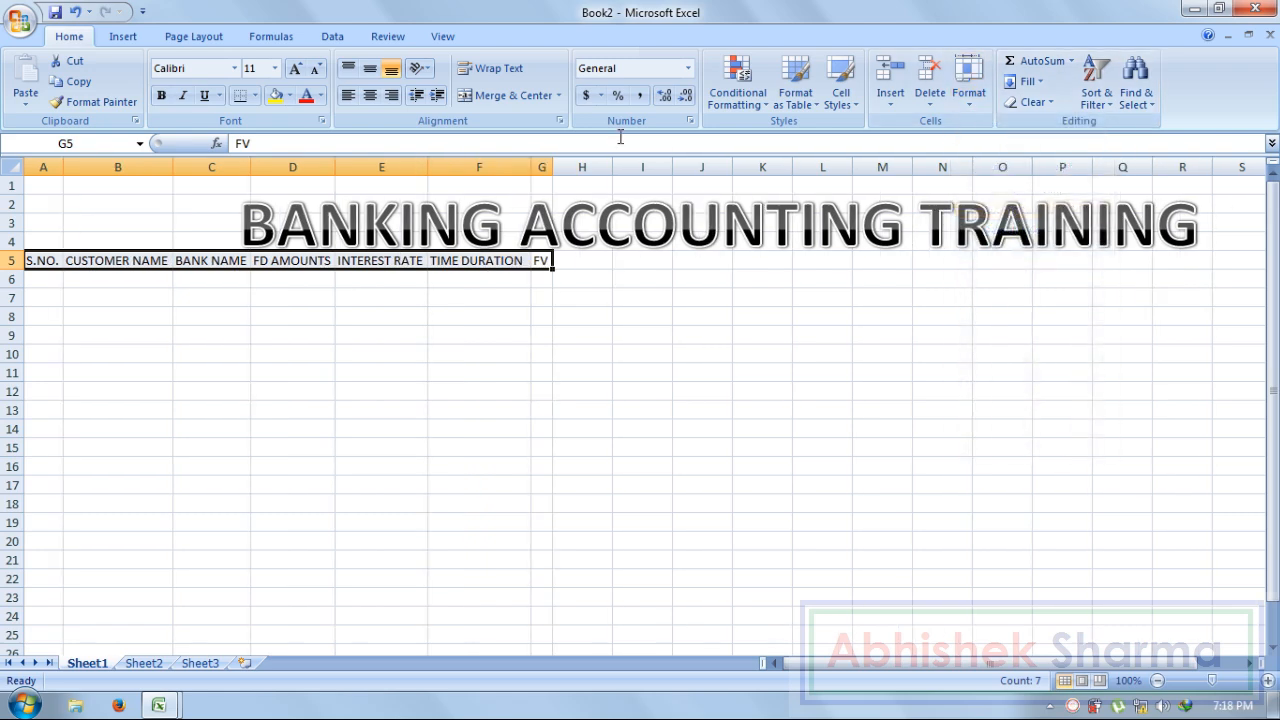
pyautogui.click(161, 95)
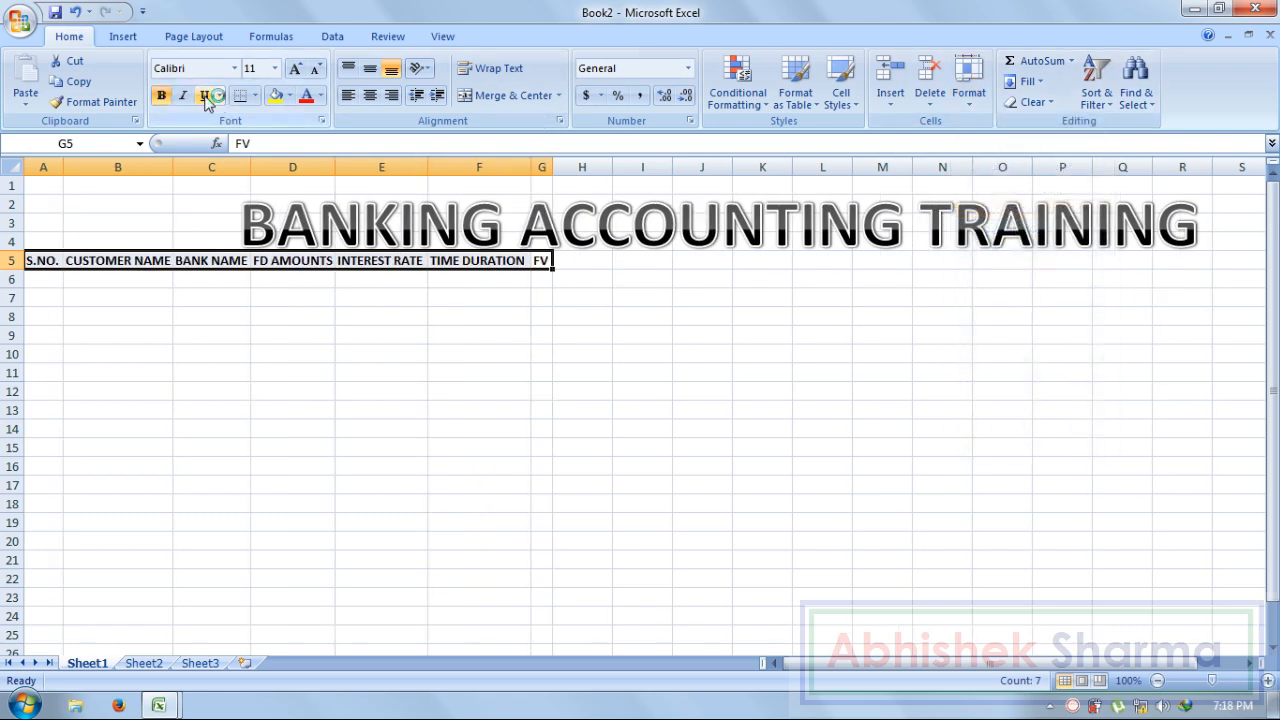
pyautogui.click(289, 95)
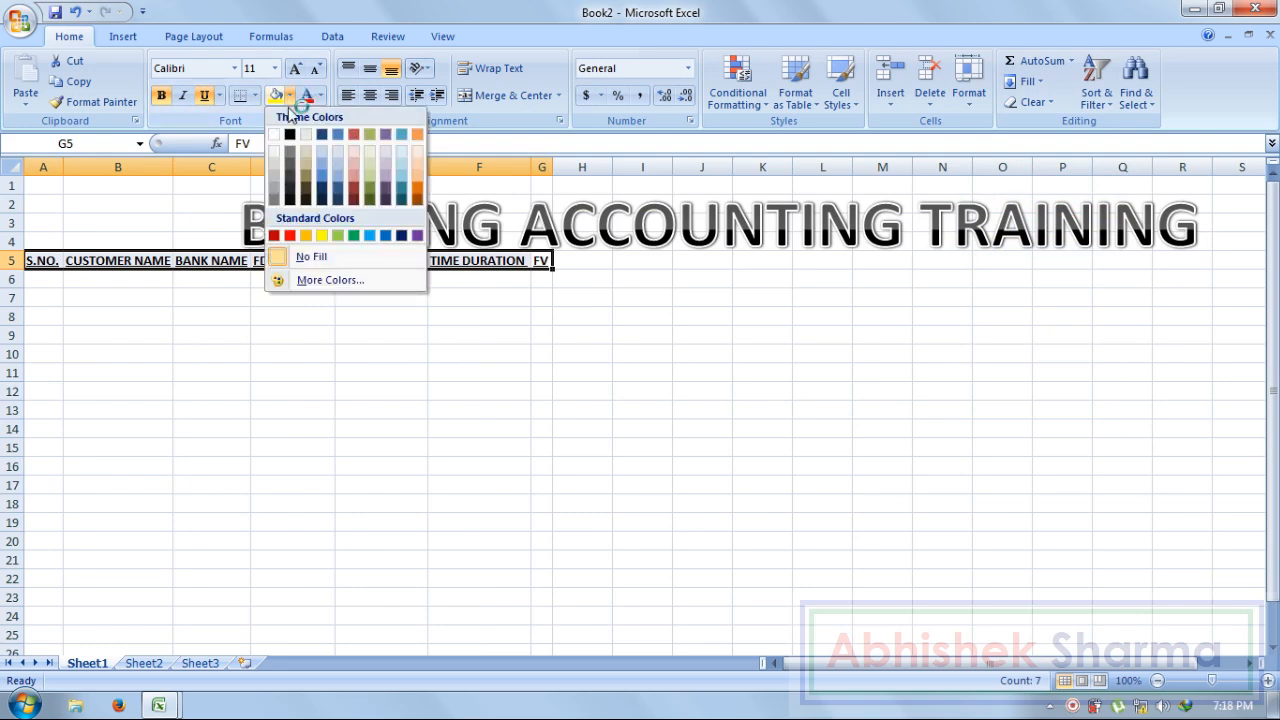
pyautogui.click(289, 134)
pyautogui.click(320, 95)
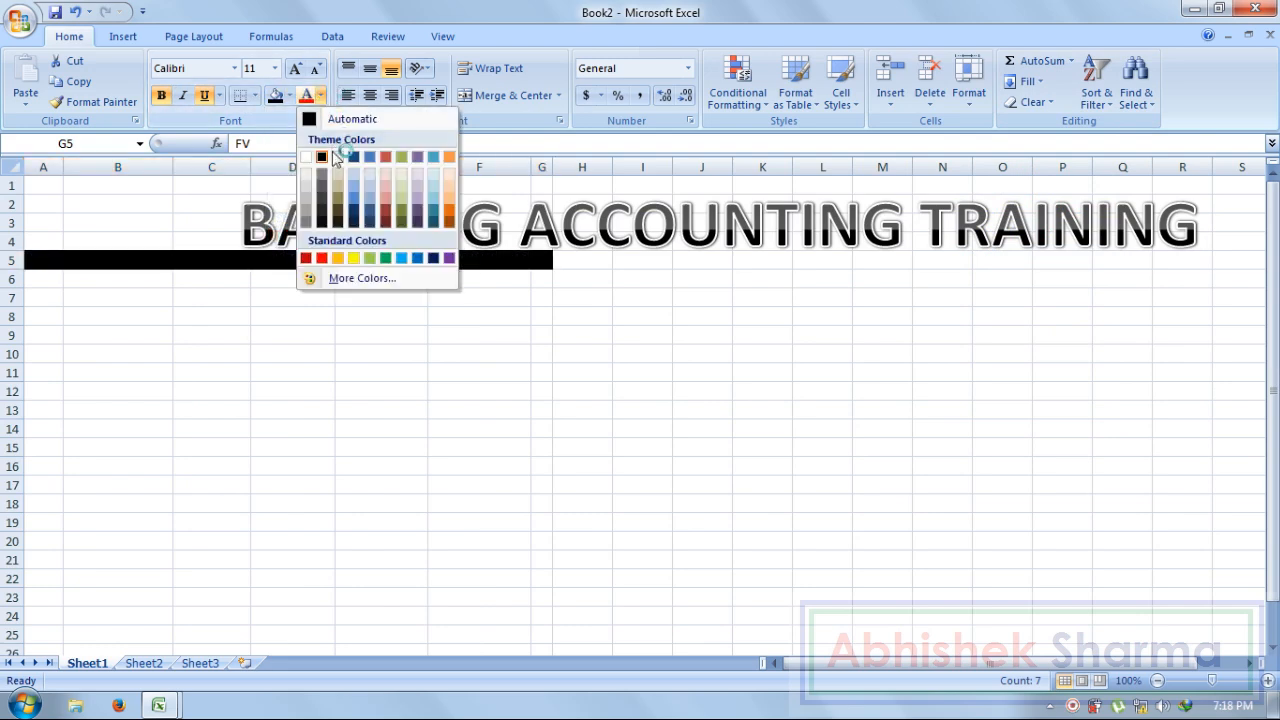
pyautogui.click(355, 258)
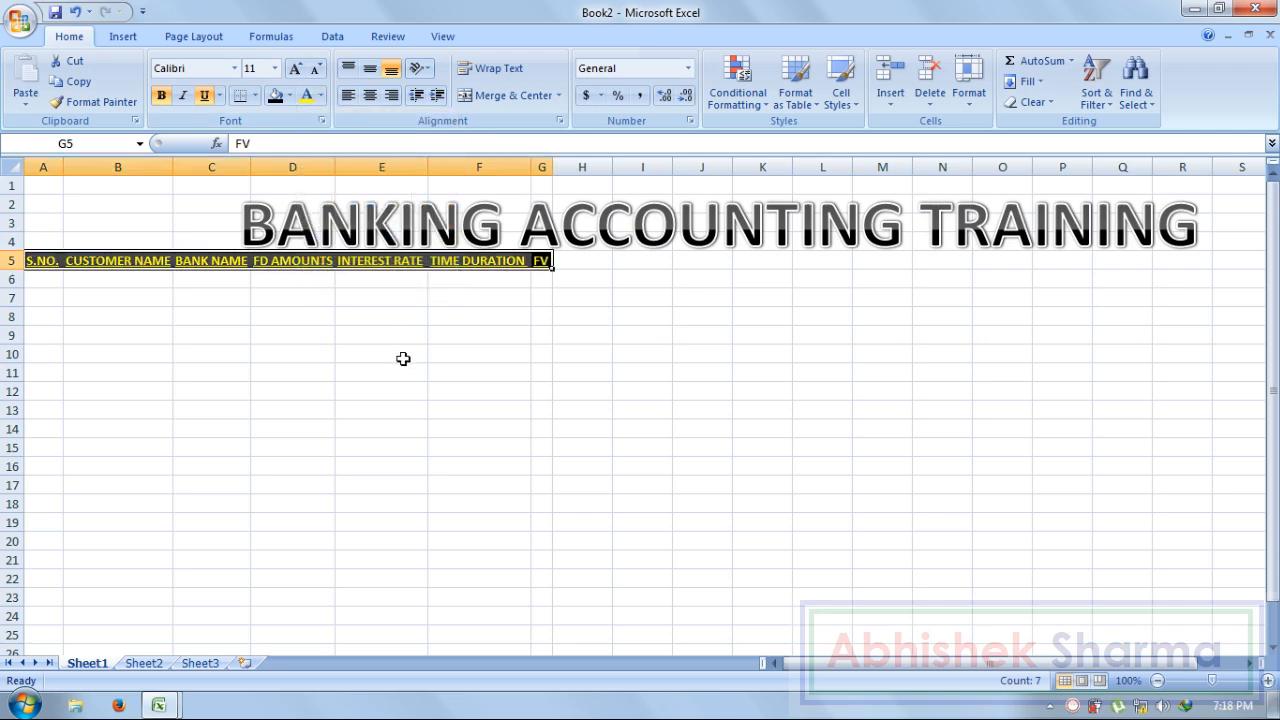
pyautogui.click(403, 358)
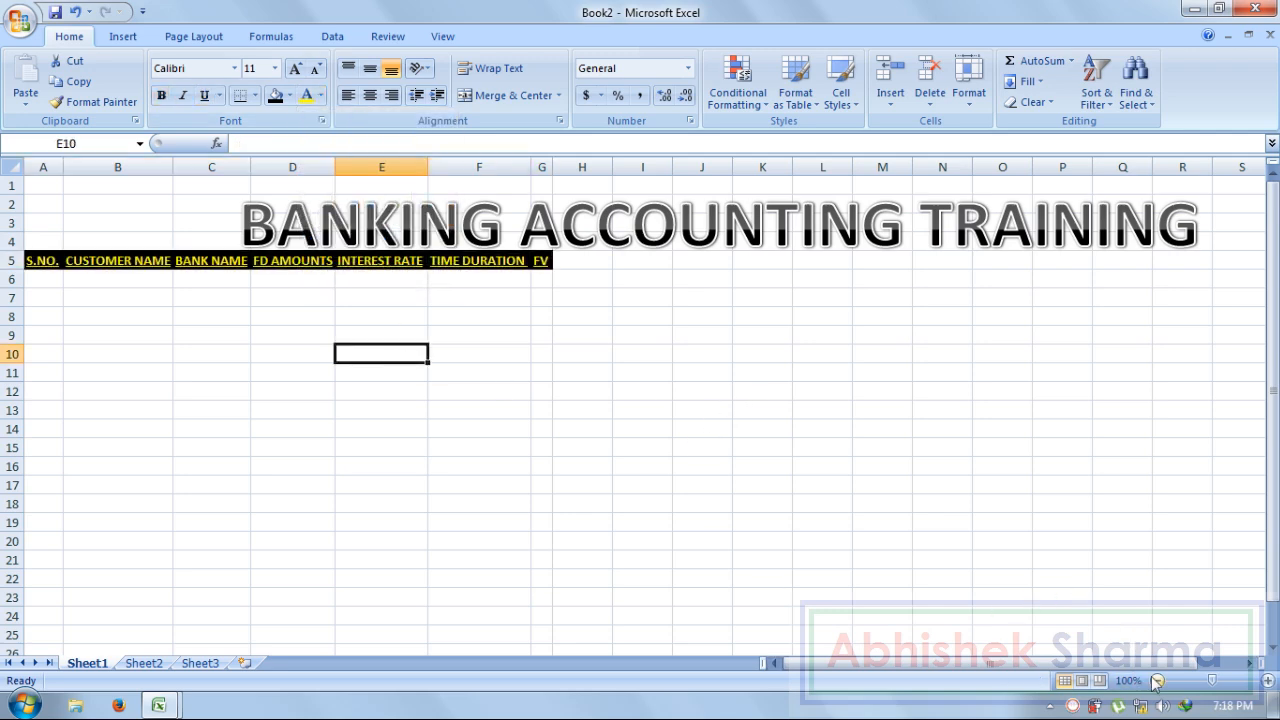
# - Zoom the sheet to 150% and move the WordArt title box up and left
pyautogui.click(1268, 681)
pyautogui.click(1268, 681)
pyautogui.click(1268, 681)
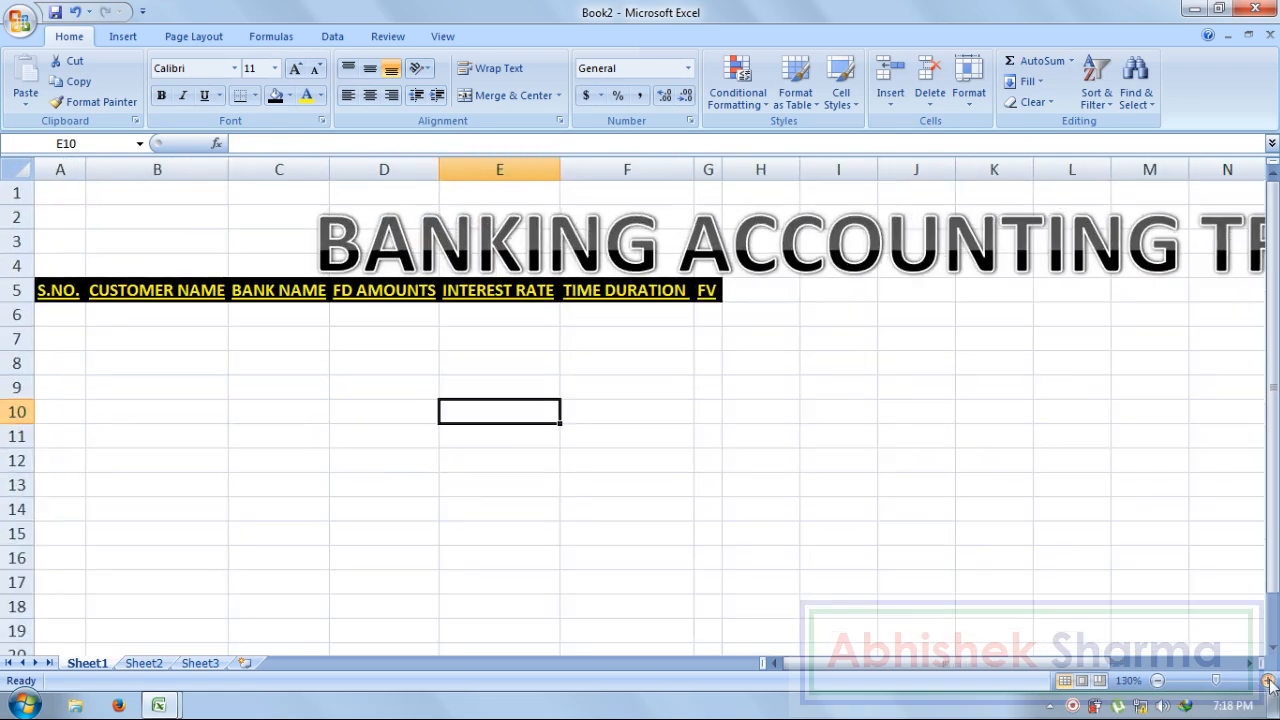
pyautogui.click(1268, 681)
pyautogui.click(1268, 681)
pyautogui.click(431, 240)
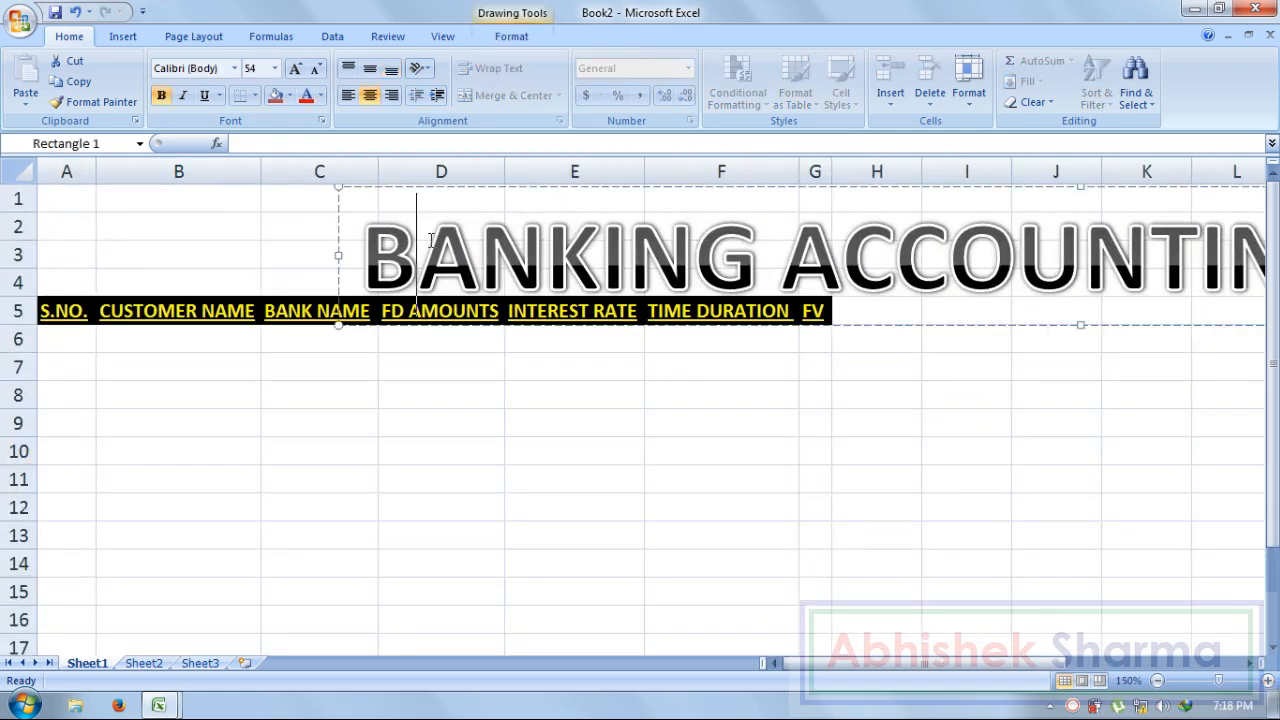
pyautogui.moveTo(1260, 260); pyautogui.dragTo(527, 240)
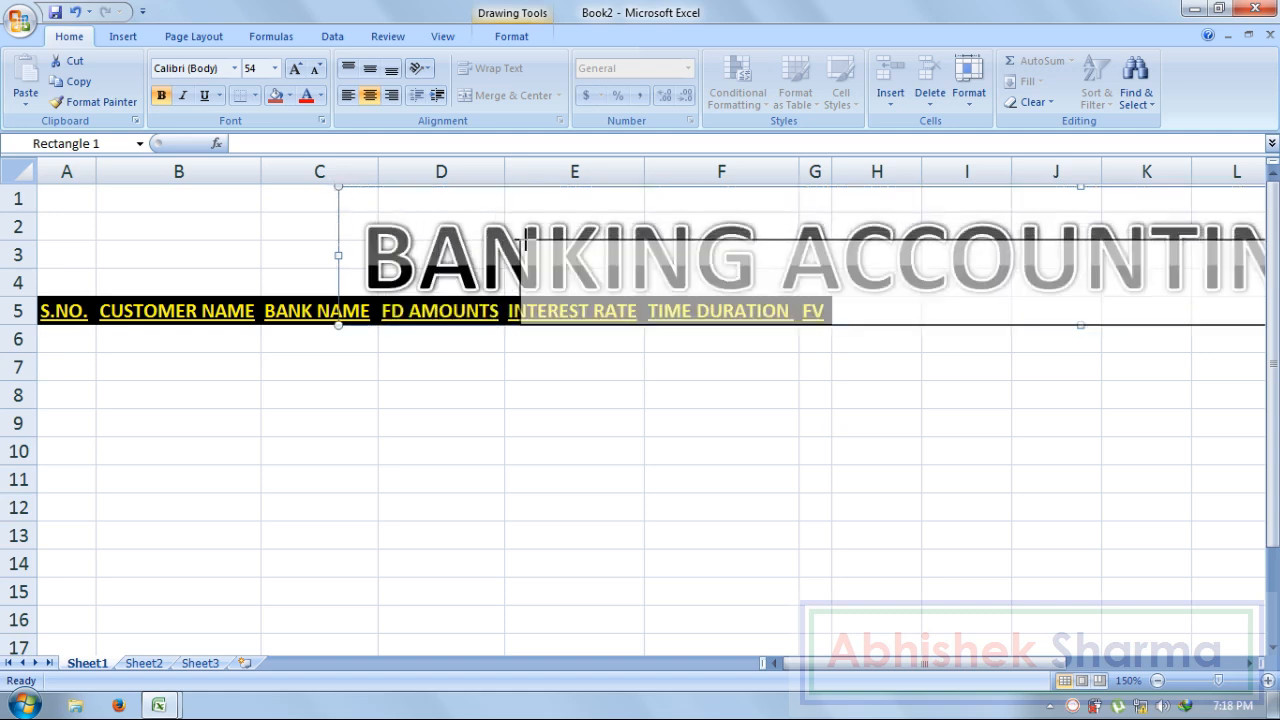
pyautogui.moveTo(691, 242); pyautogui.dragTo(419, 195)
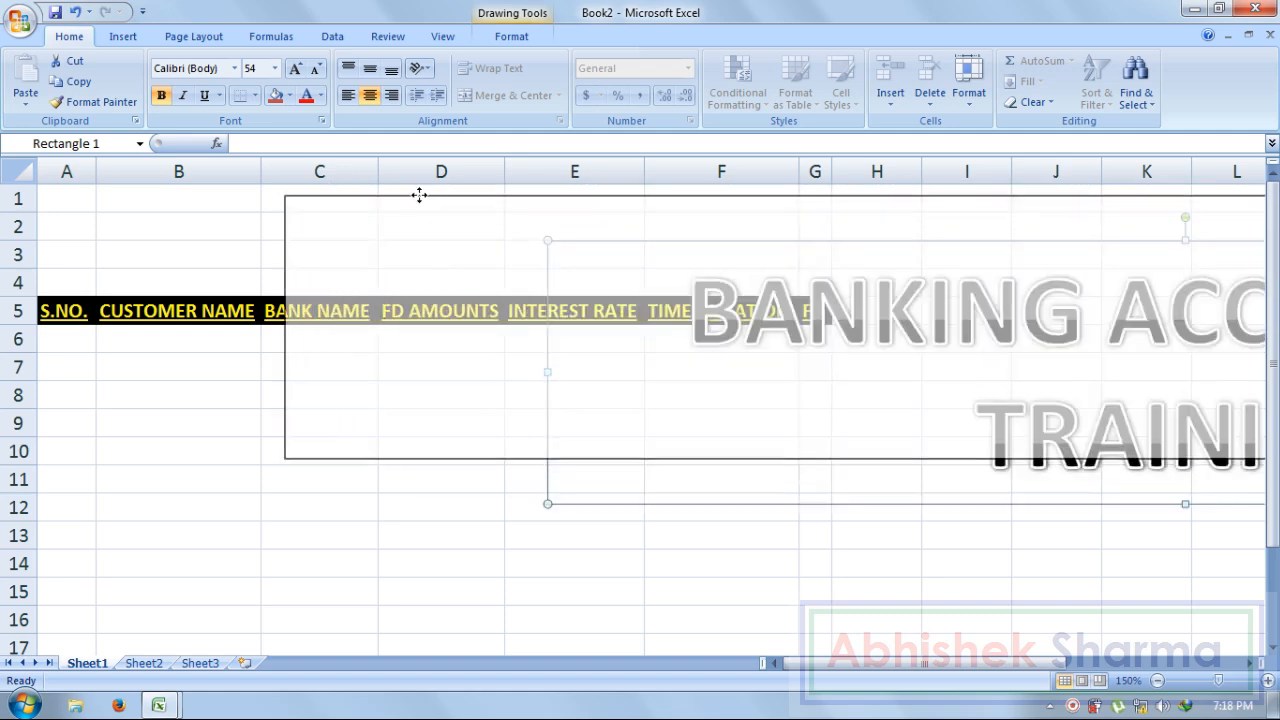
# - Shrink the WordArt title to size 36 on one line and move it left above the headings
pyautogui.click(660, 282)
pyautogui.hotkey('ctrl', 'a')
pyautogui.click(660, 282)
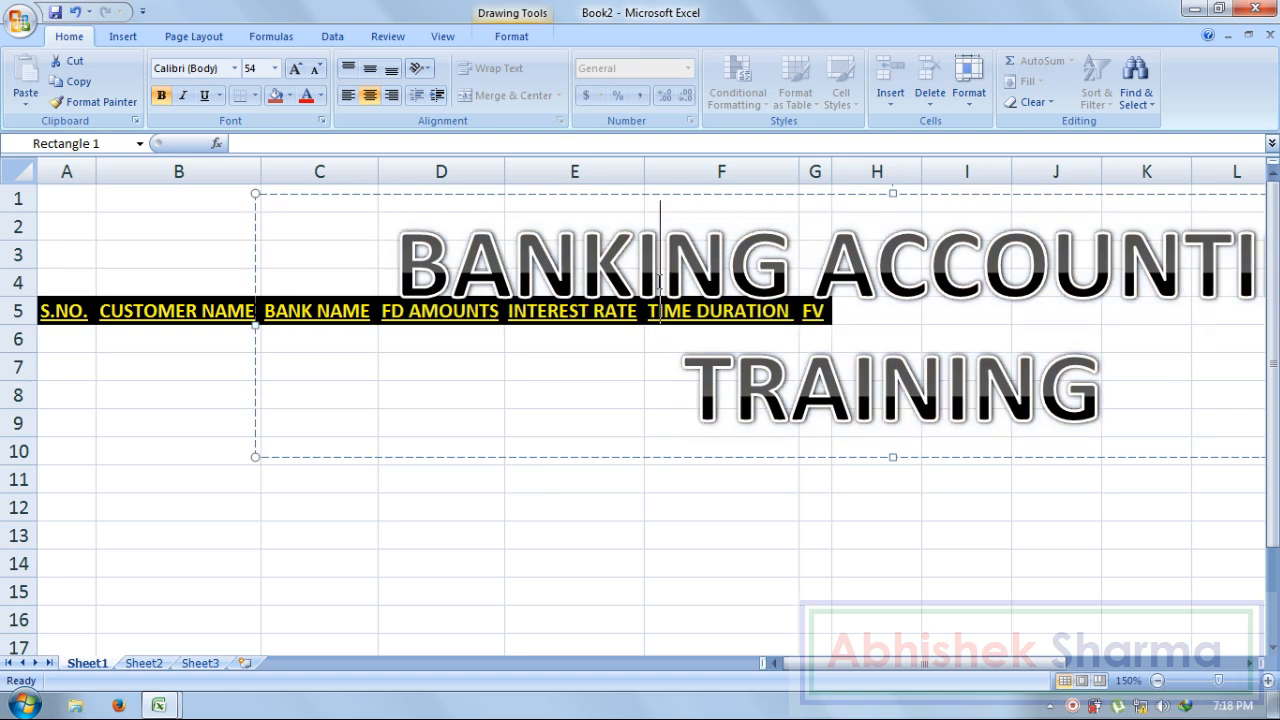
pyautogui.hotkey('ctrl', 'a')
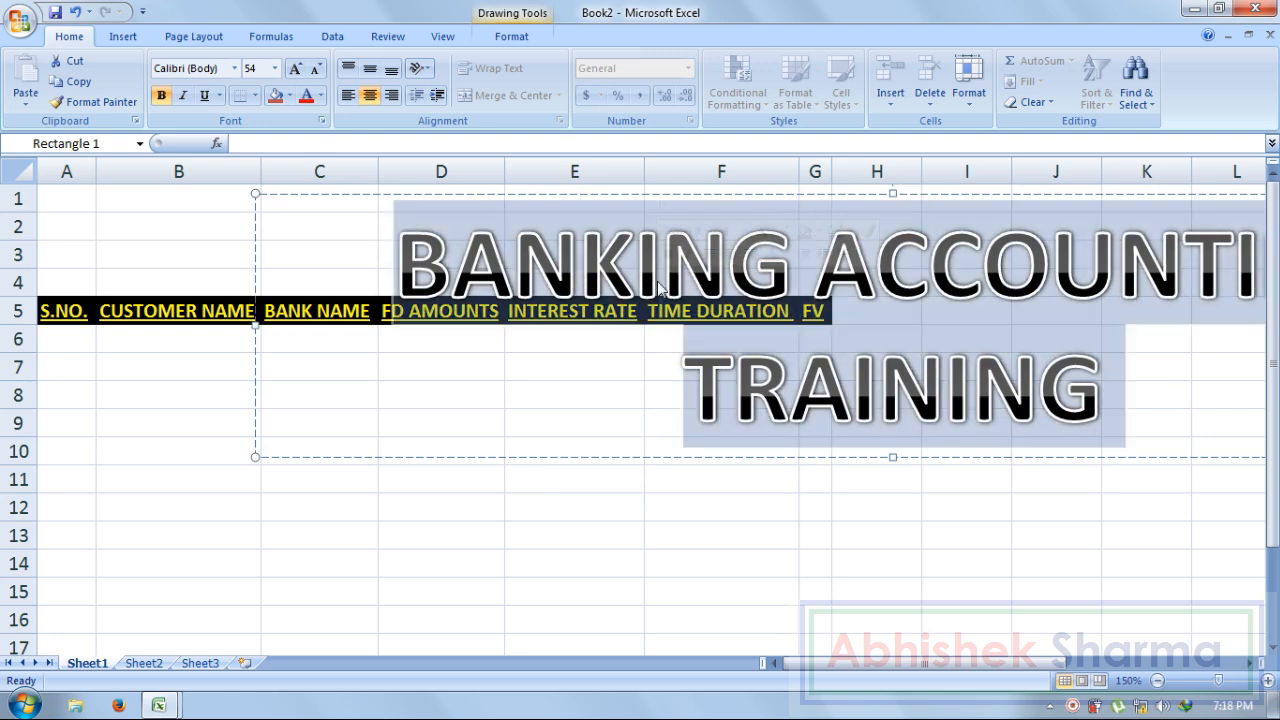
pyautogui.click(316, 69)
pyautogui.click(316, 69)
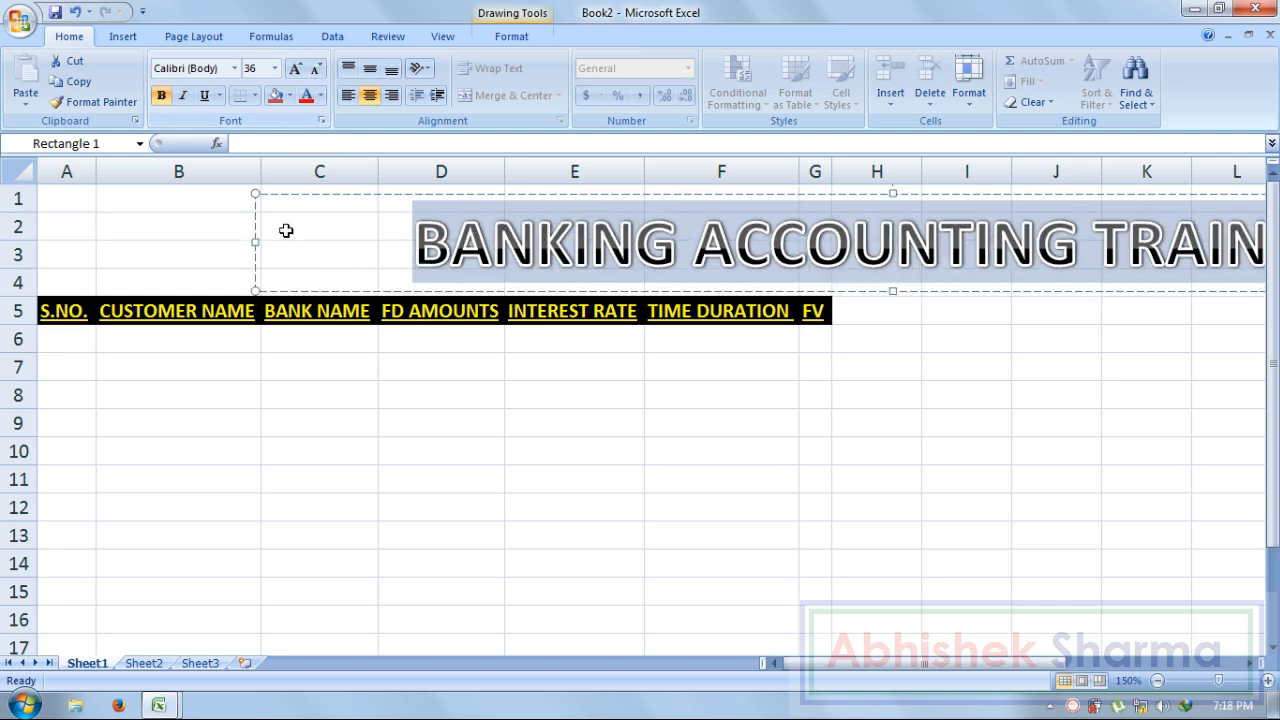
pyautogui.click(257, 214)
pyautogui.moveTo(257, 214); pyautogui.dragTo(63, 203)
pyautogui.click(651, 423)
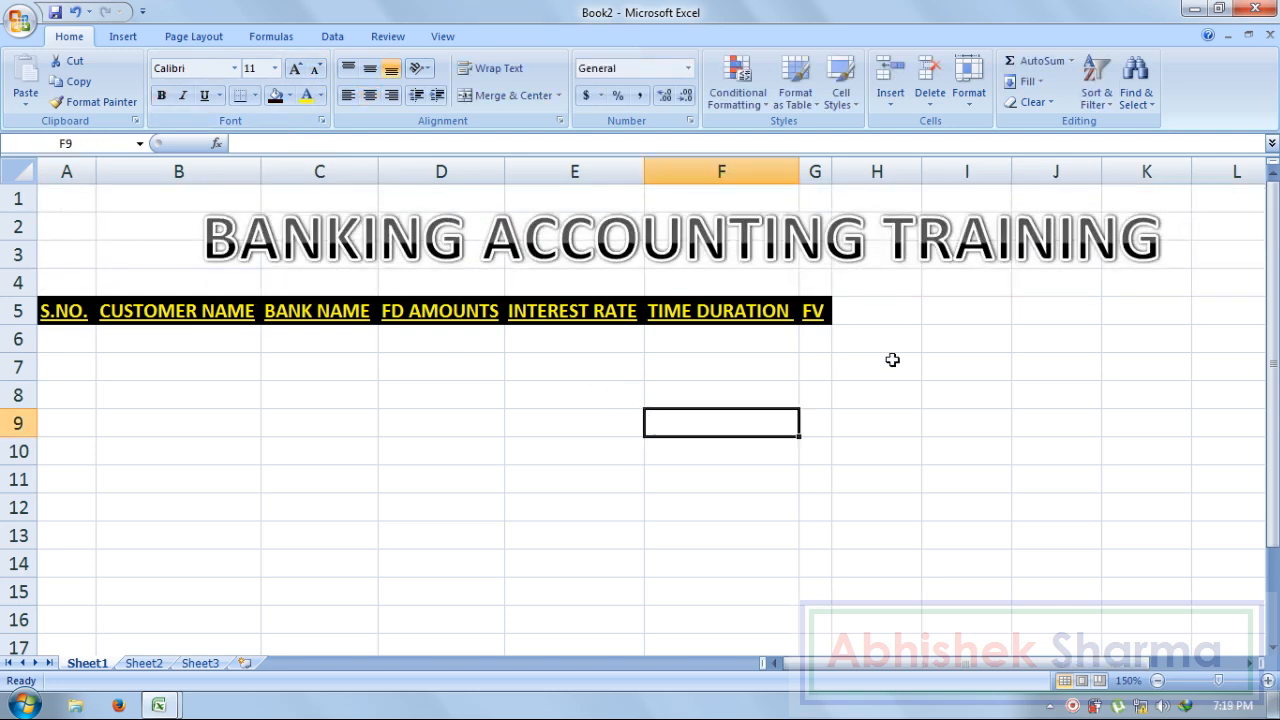
# - Fill serial numbers 1 to 8 down A6:A13
pyautogui.click(343, 371)
pyautogui.click(66, 340)
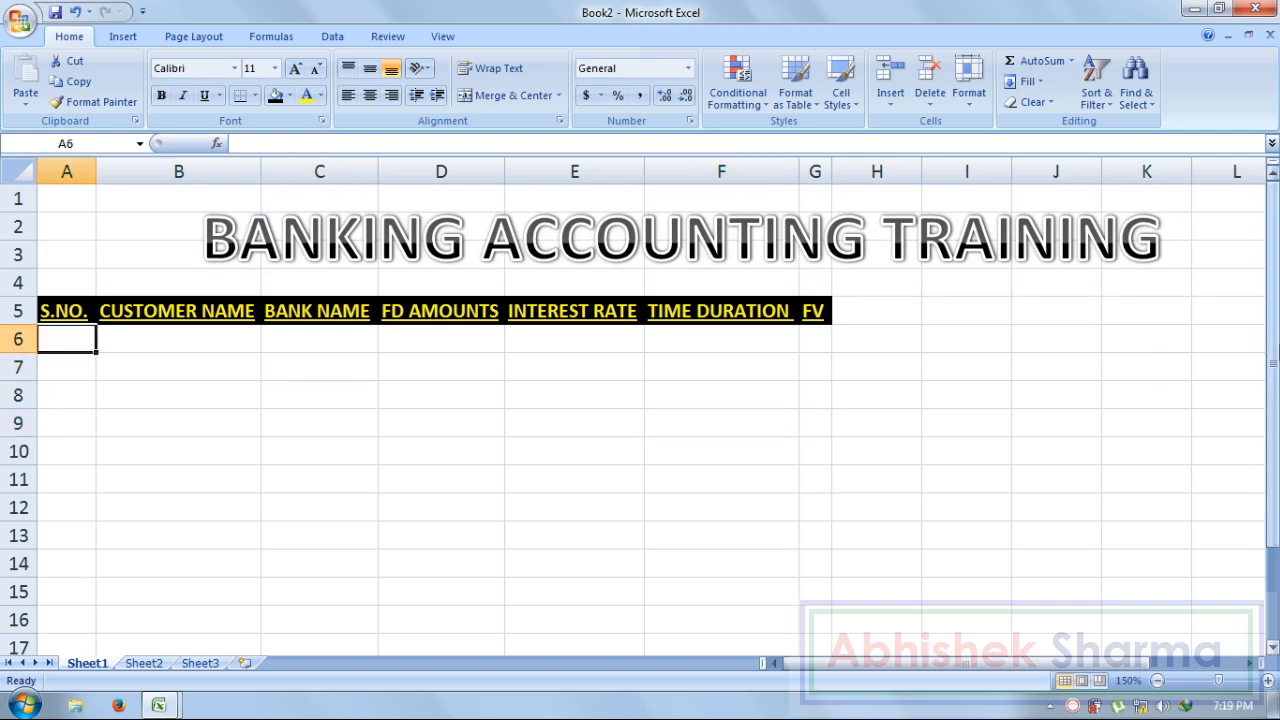
pyautogui.write('1 2 3 4 5 6 7')
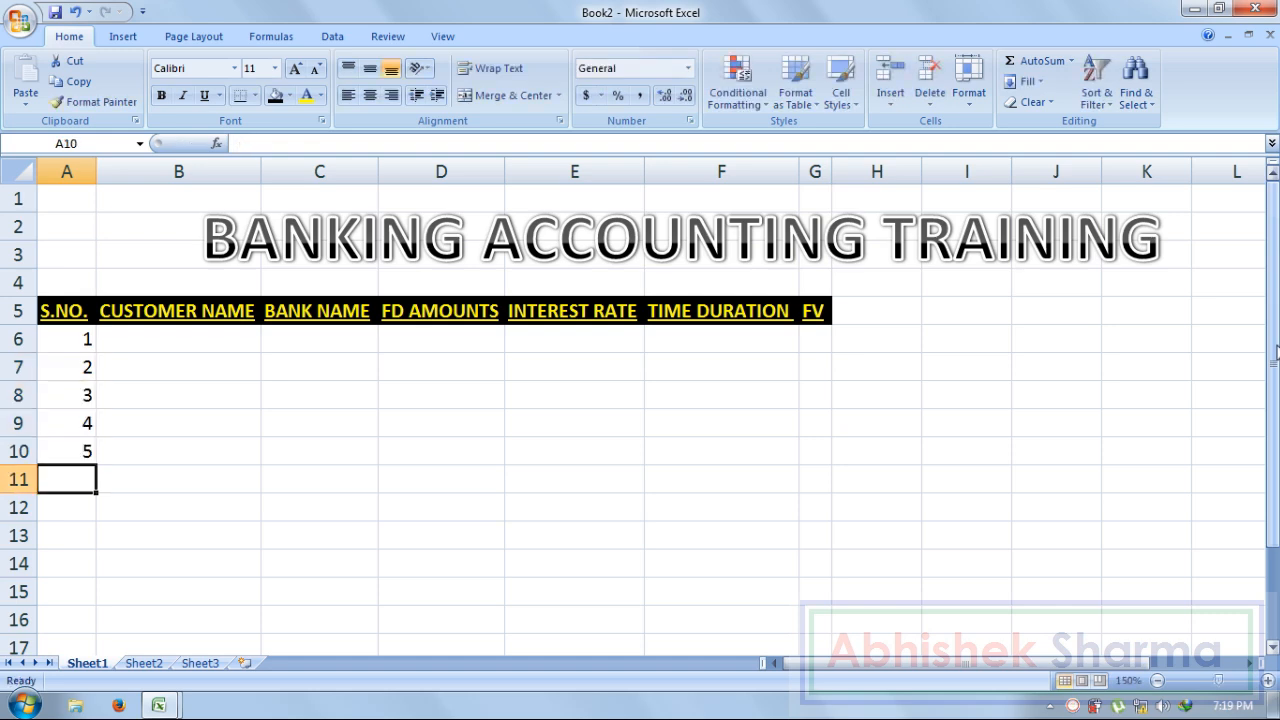
pyautogui.press('Return')
pyautogui.write('8')
pyautogui.press('Return')
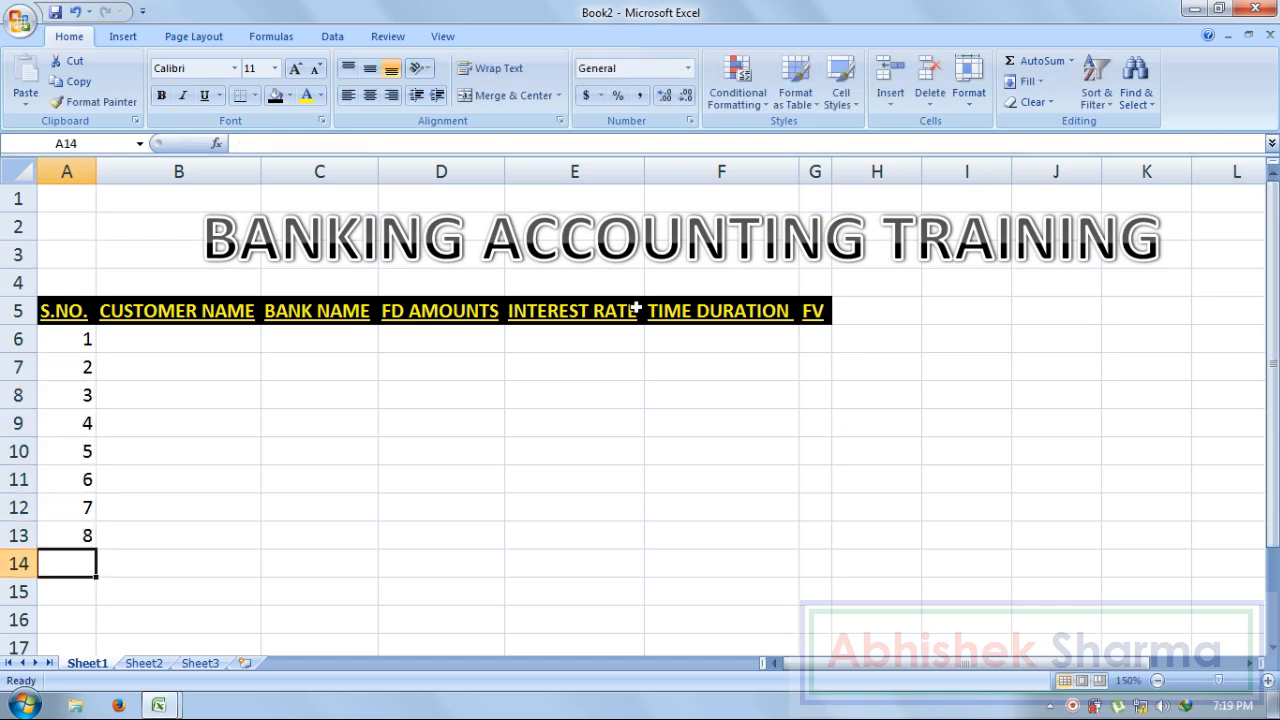
pyautogui.click(232, 340)
# - Enter the first four customers' full names in B6:B9
pyautogui.write('S')
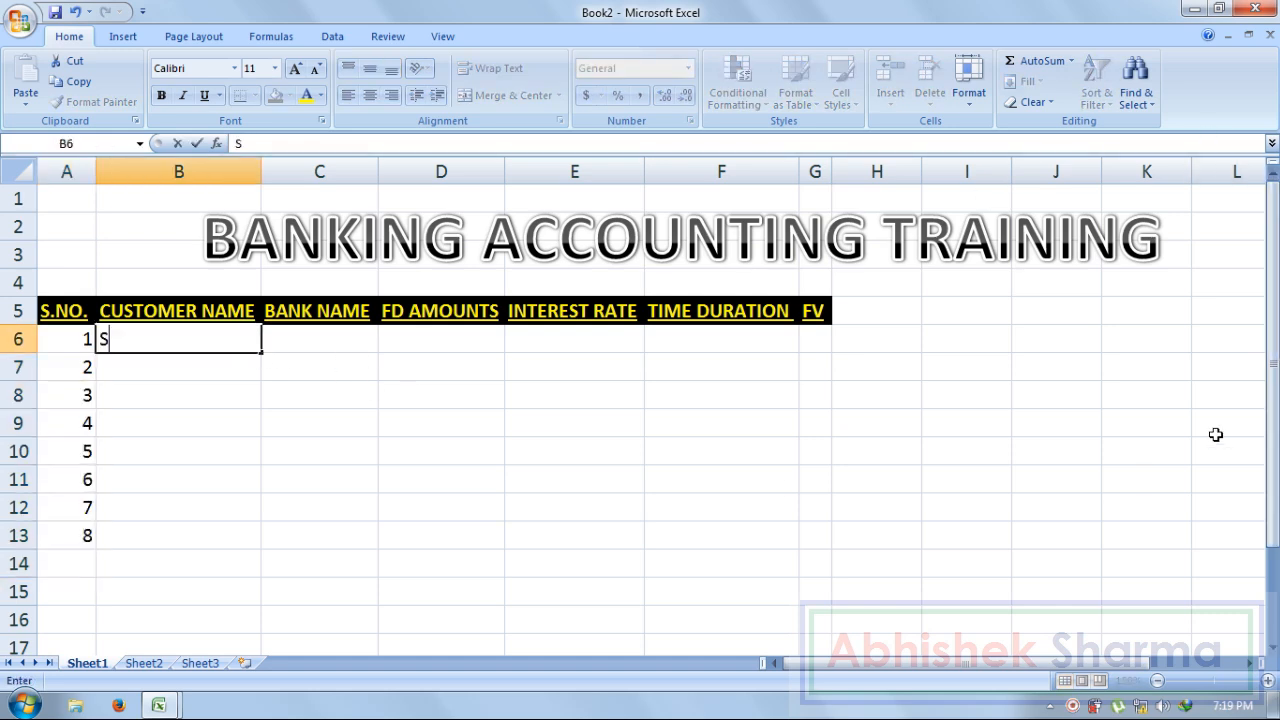
pyautogui.write('ACHIN ')
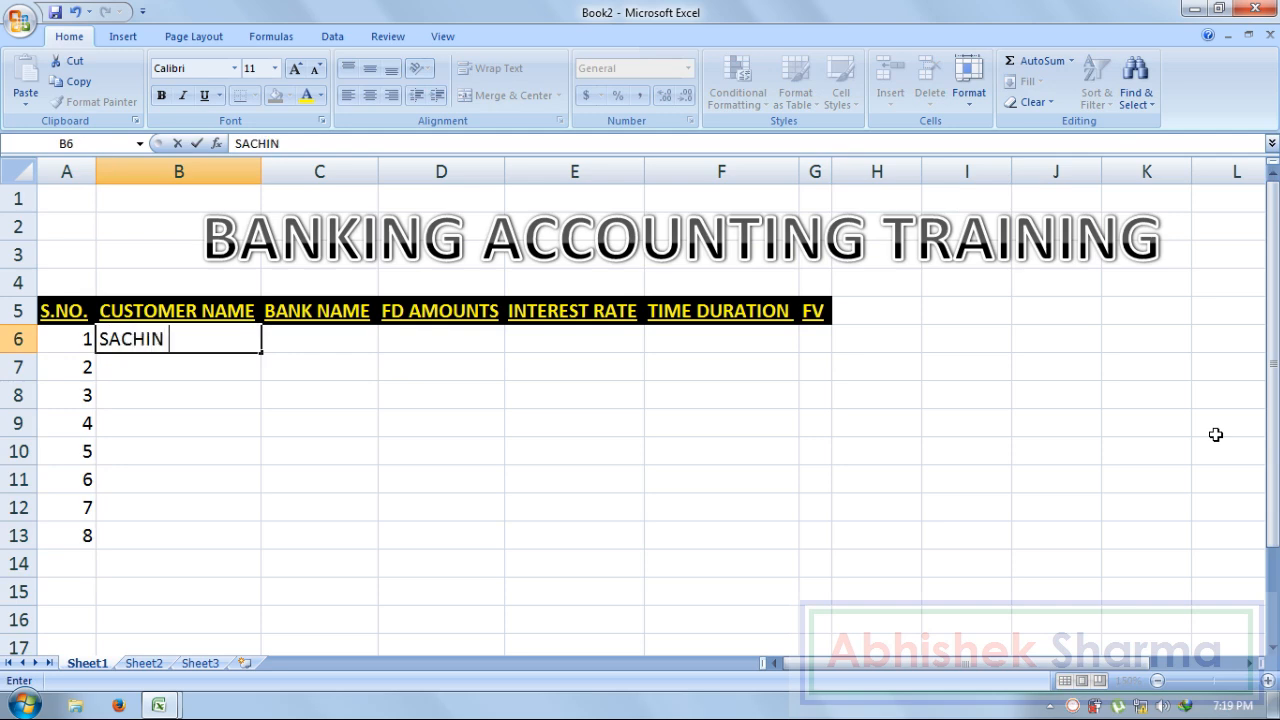
pyautogui.write('PUNDIR')
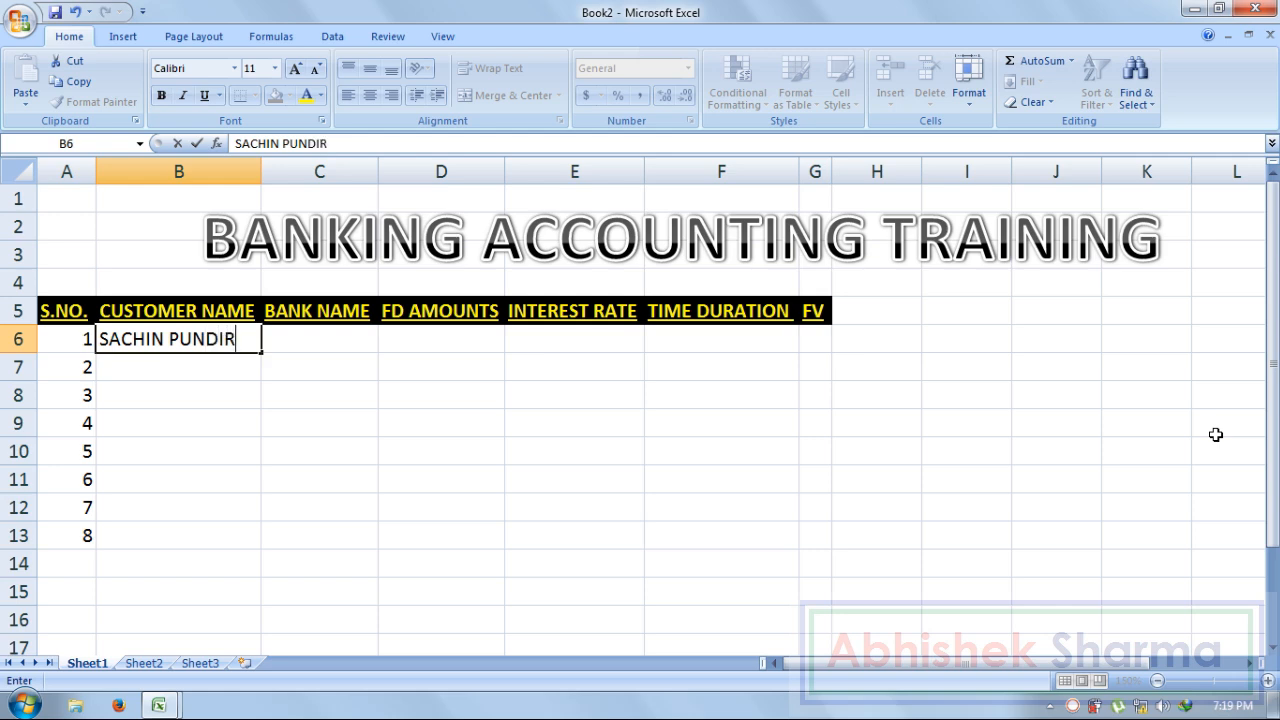
pyautogui.press('Return')
pyautogui.write('SA')
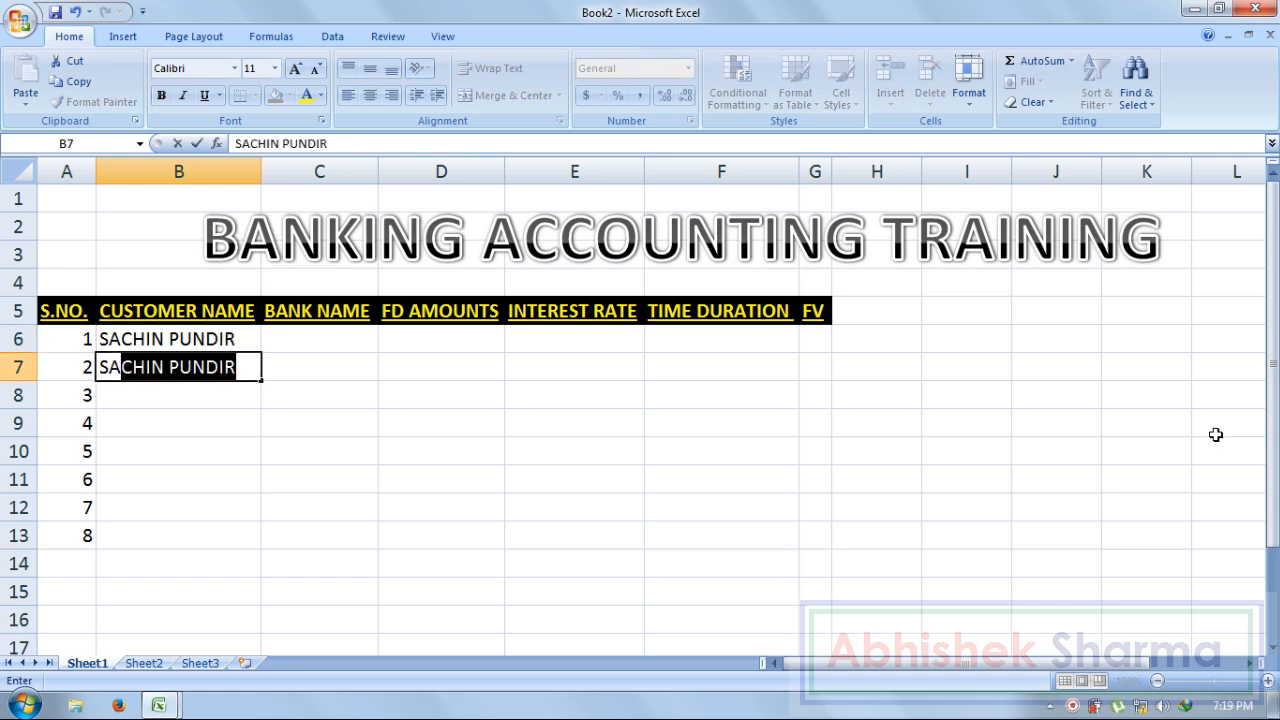
pyautogui.write('NDEE')
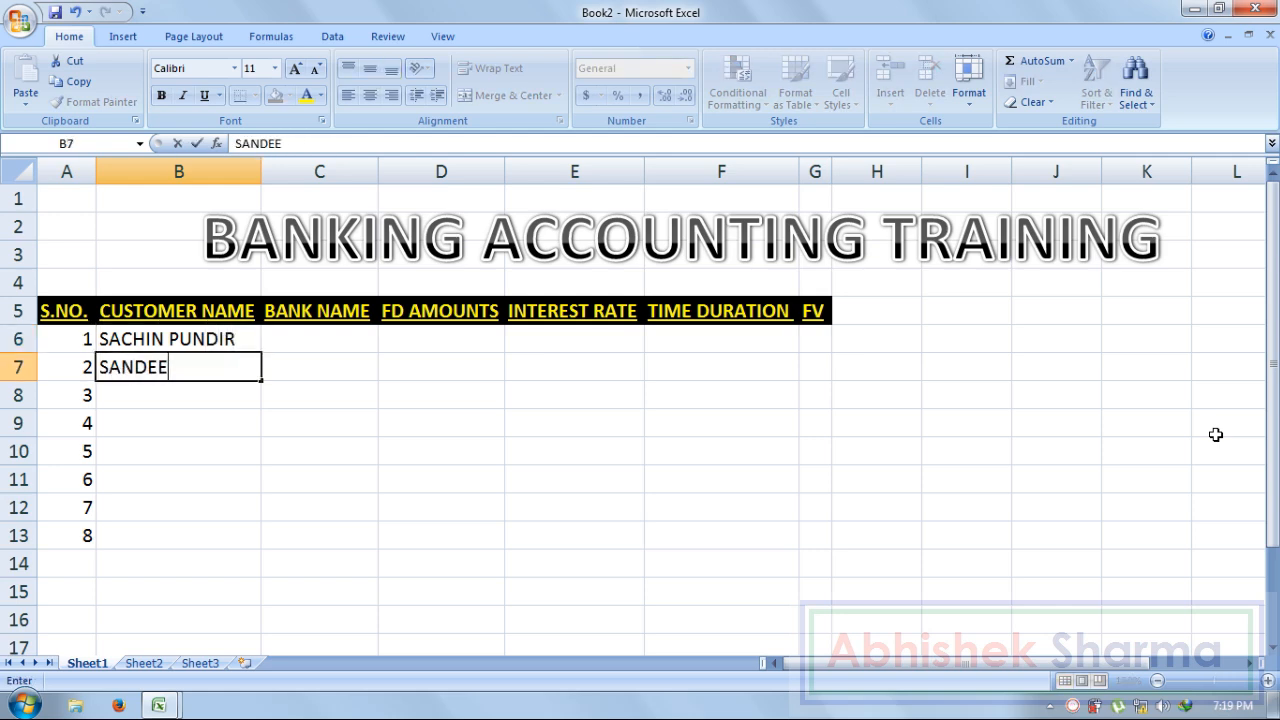
pyautogui.write('P KUMAR')
pyautogui.press('Return')
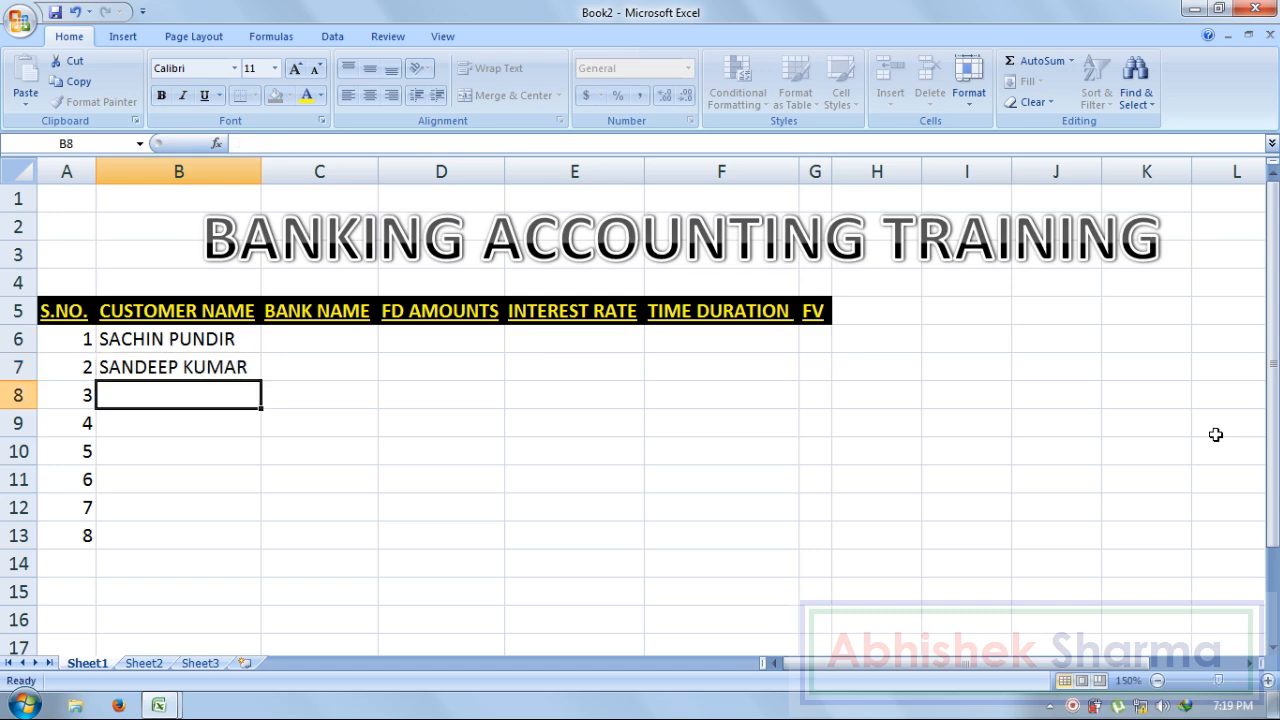
pyautogui.write('S')
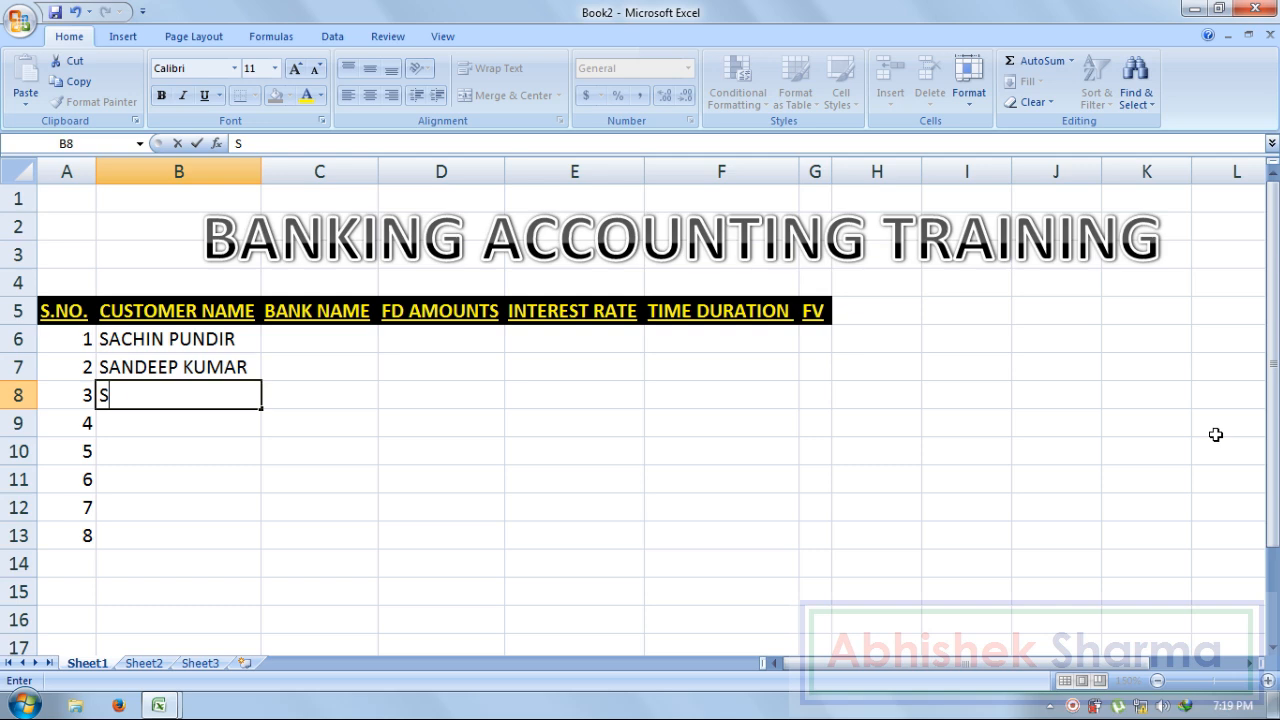
pyautogui.write('UDHIR MOHAN')
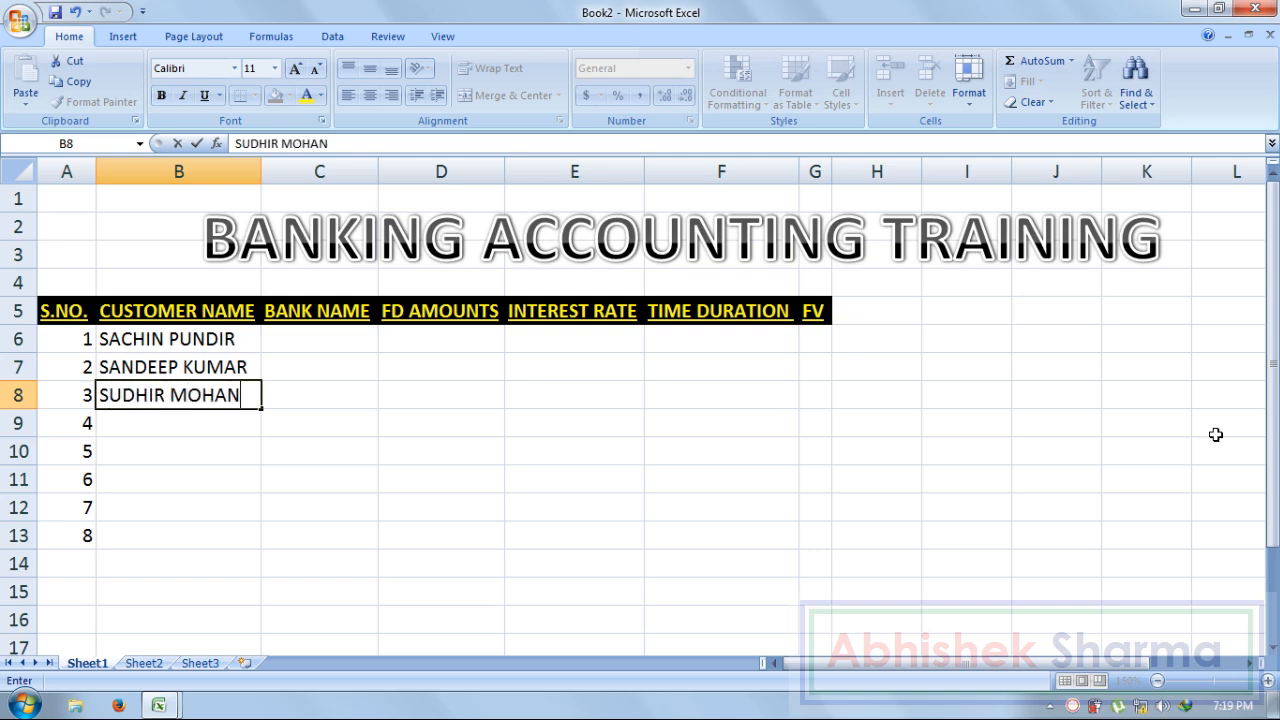
pyautogui.press('Return')
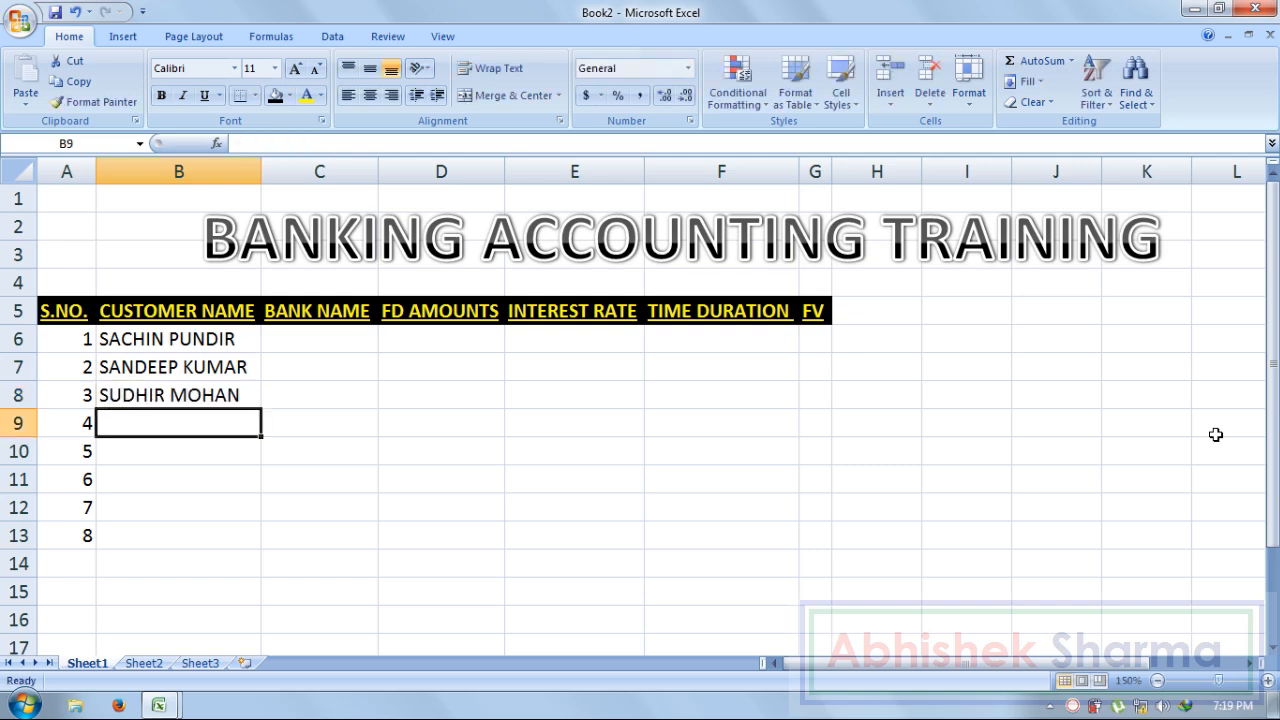
pyautogui.write('ASHIS')
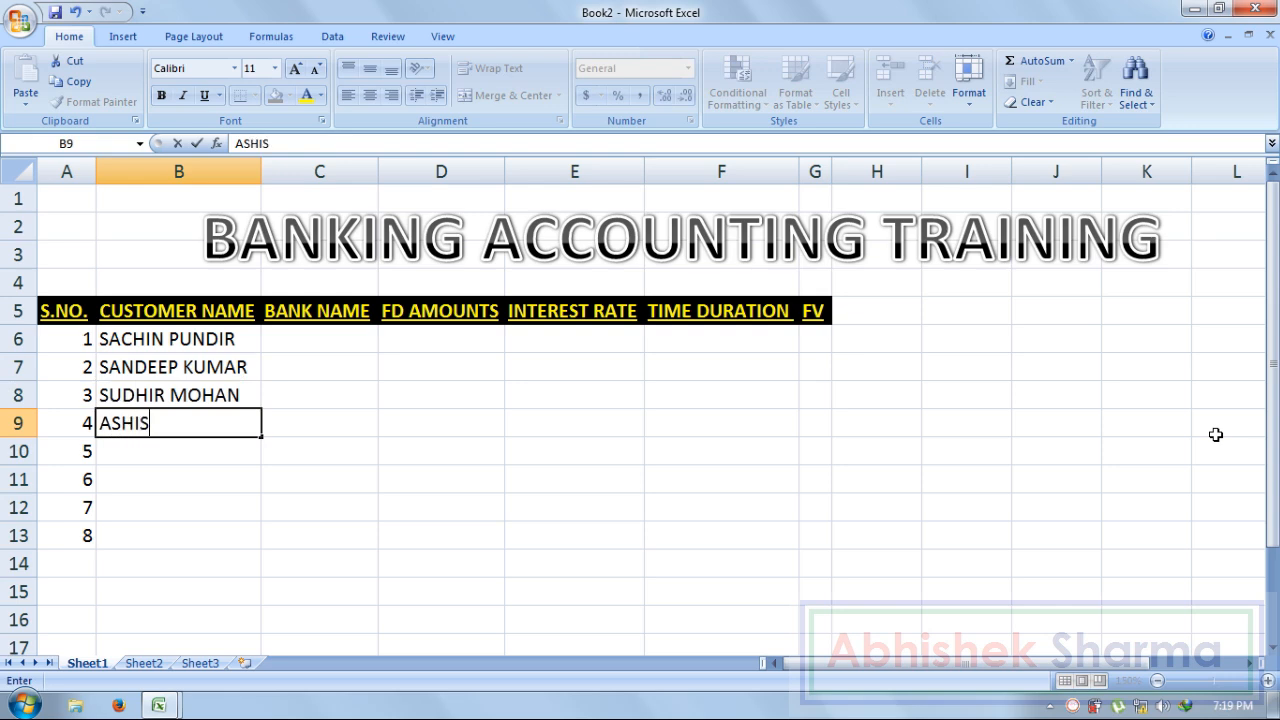
pyautogui.write('H SHARMA')
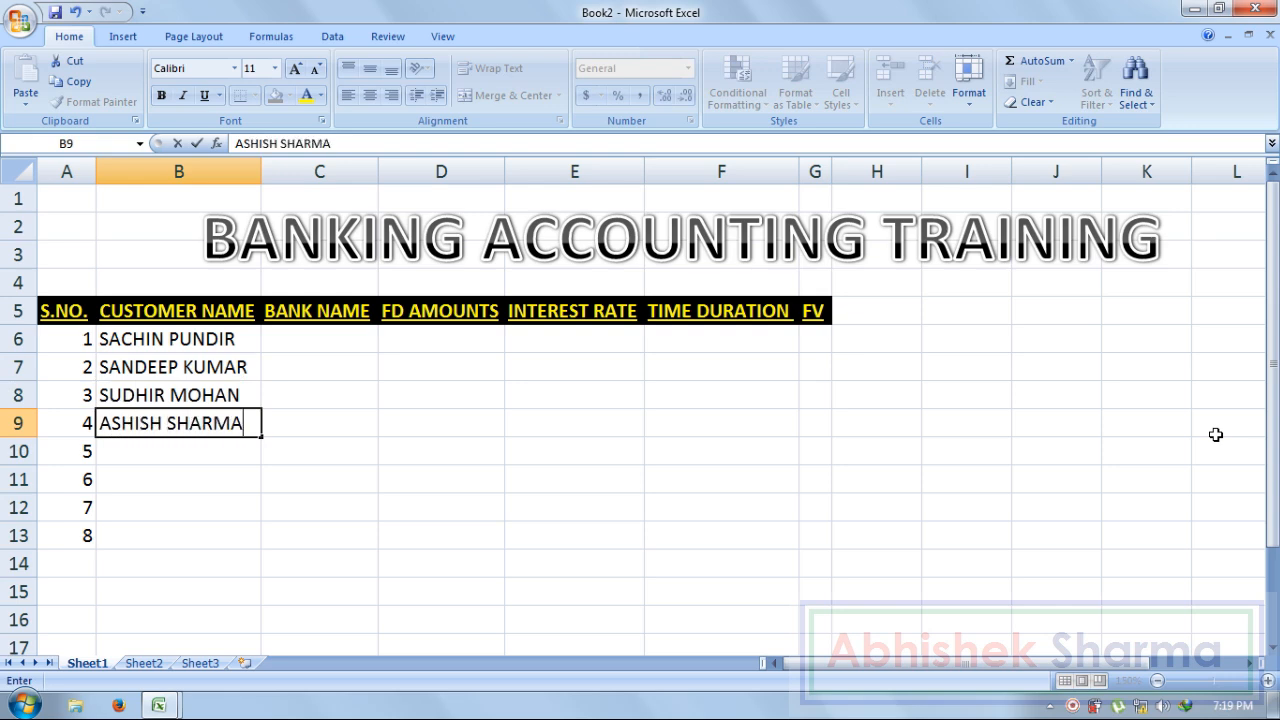
pyautogui.press('Return')
# - Enter the remaining four customers' full names in B10:B13, fixing a surname typo
pyautogui.write('DHE')
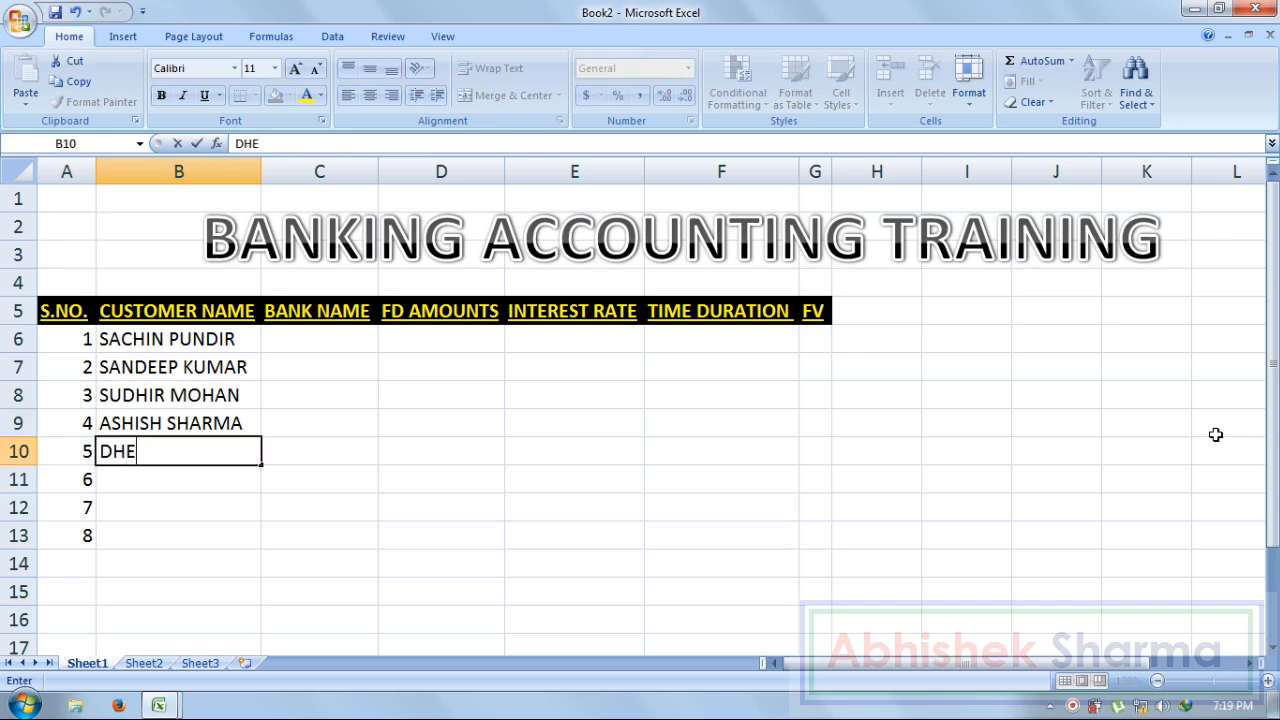
pyautogui.write('ERAJ TYAGI')
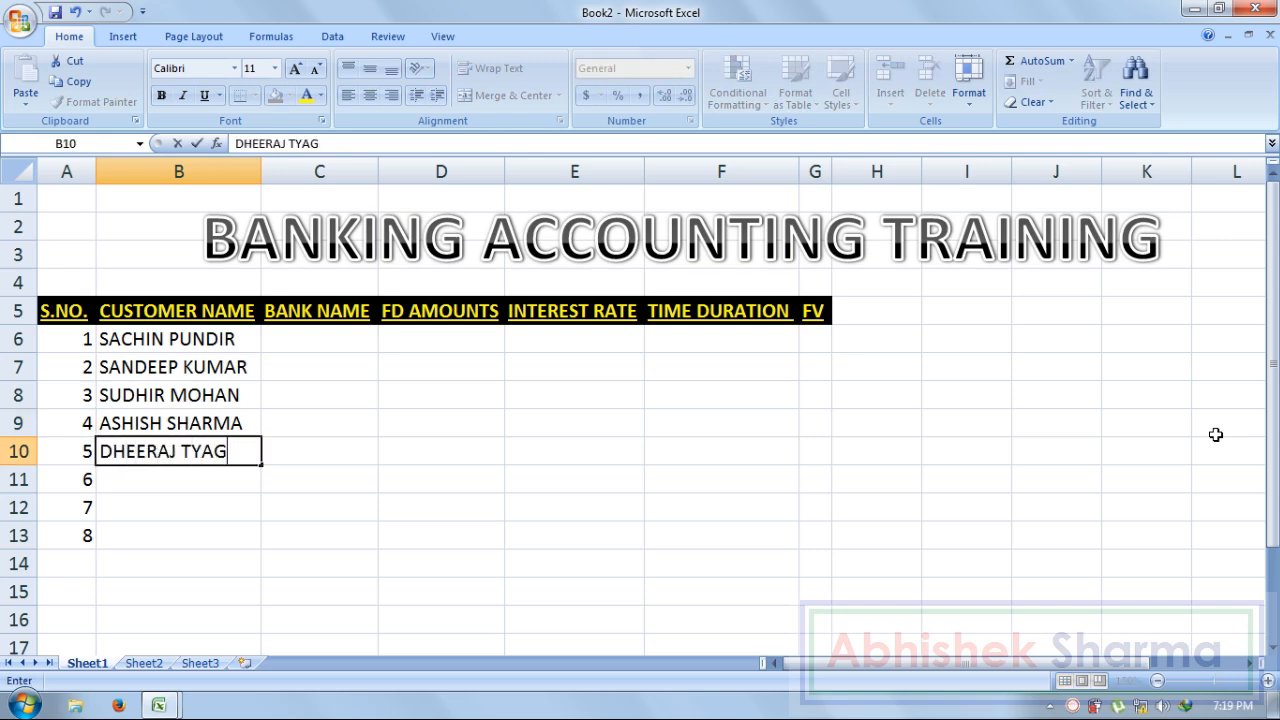
pyautogui.press('Return')
pyautogui.write('DEEPA')
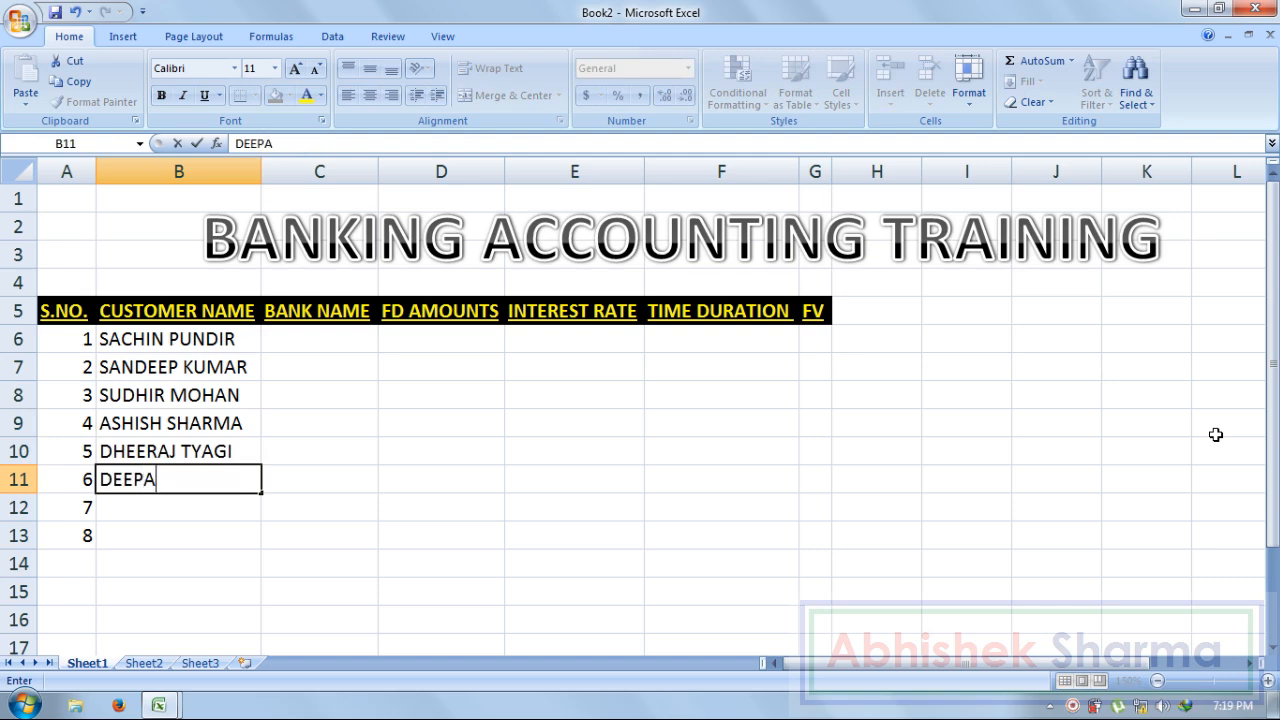
pyautogui.write('K PRAJAPA')
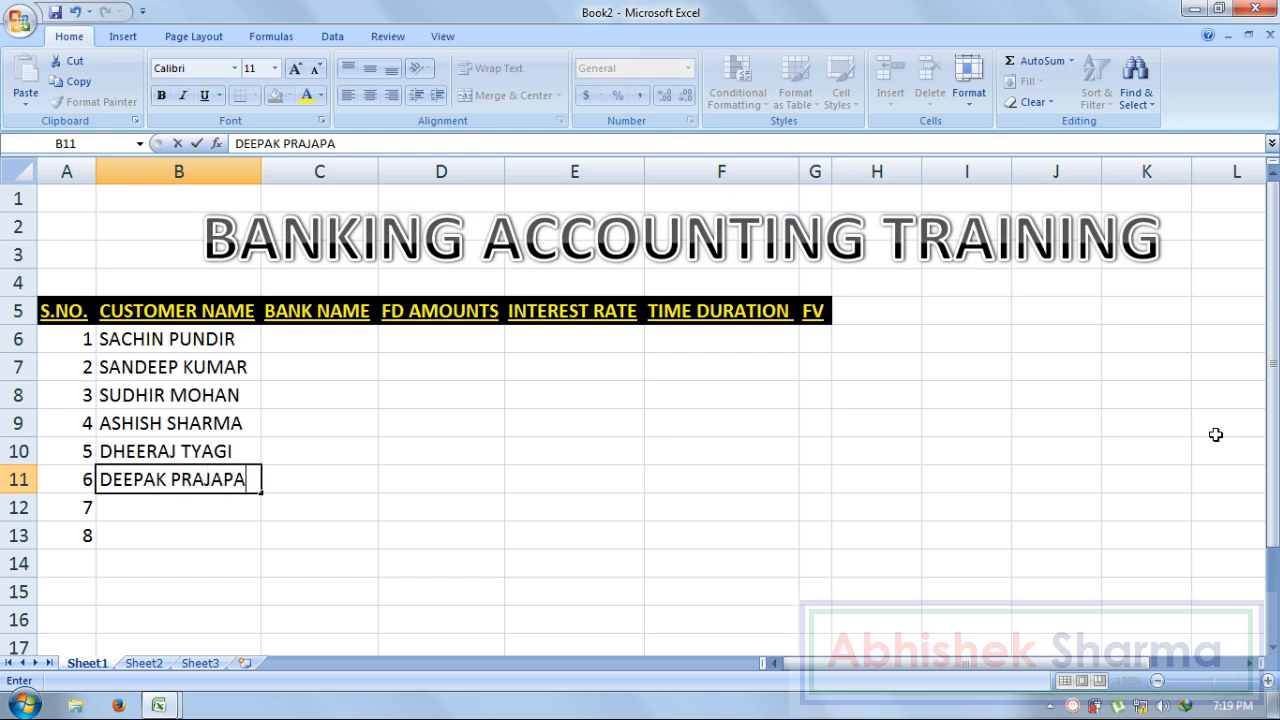
pyautogui.write('TI')
pyautogui.press('Return')
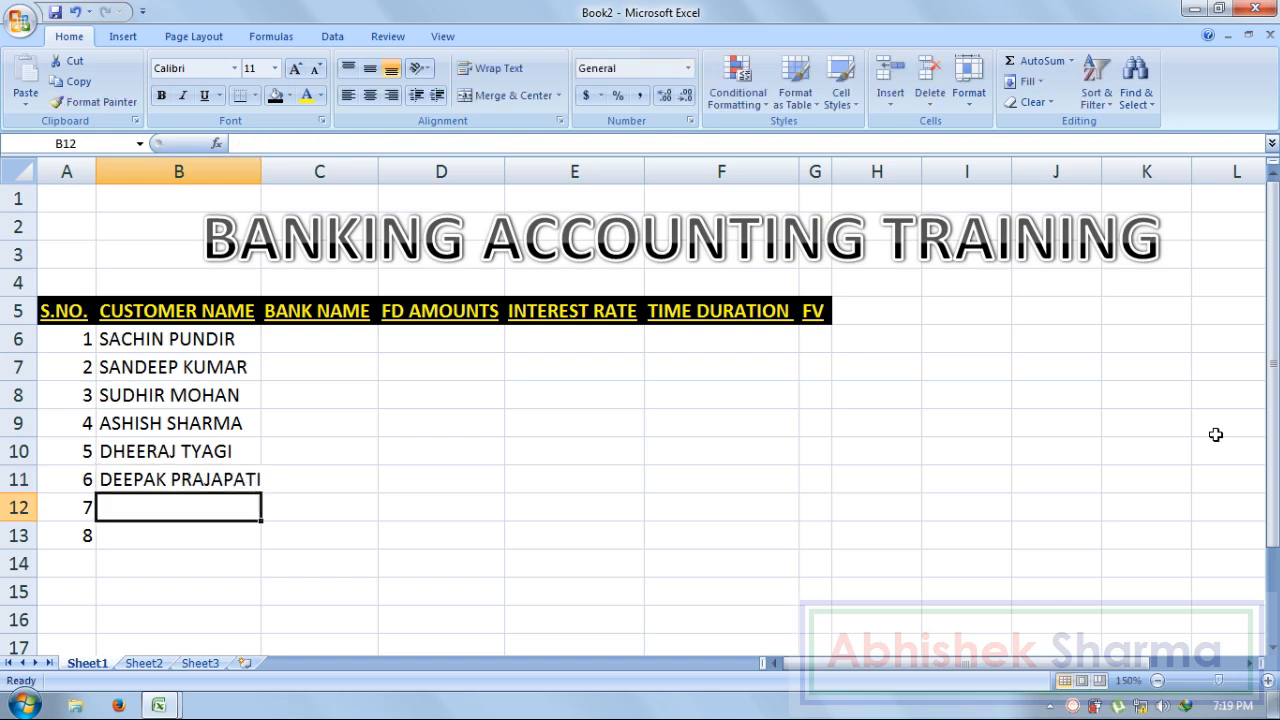
pyautogui.write('RAM KUMAR')
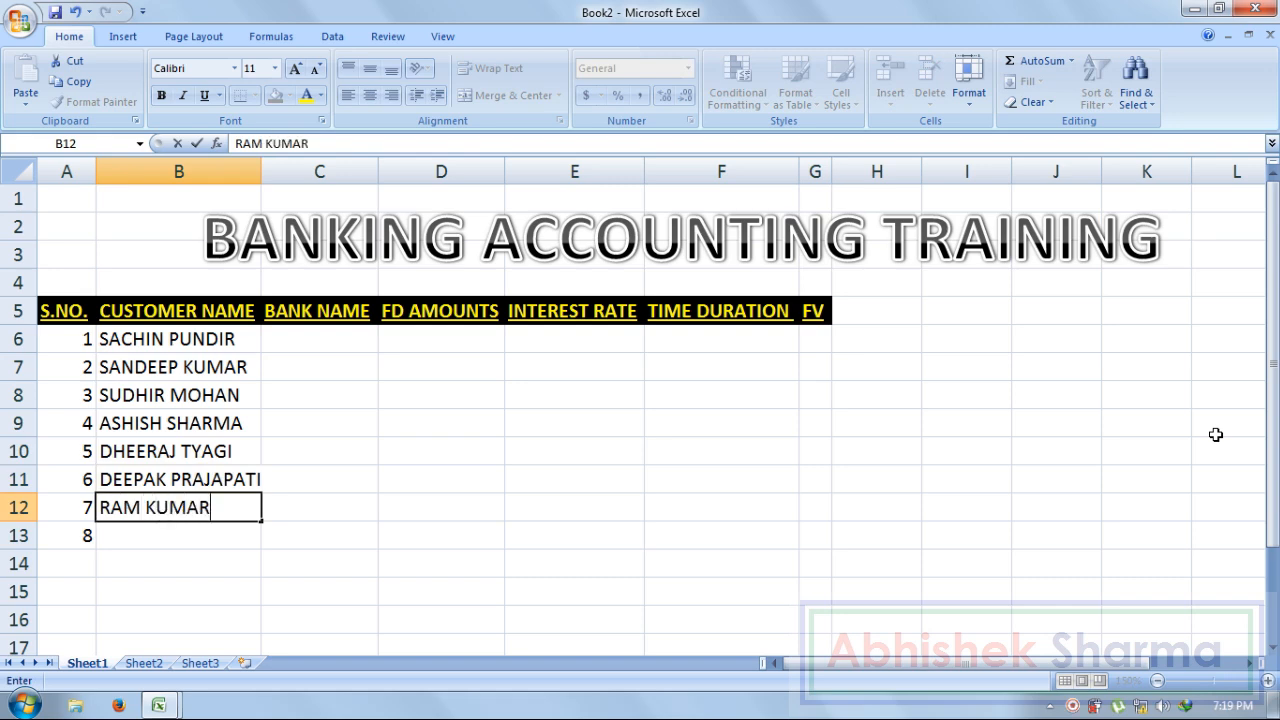
pyautogui.press('Return')
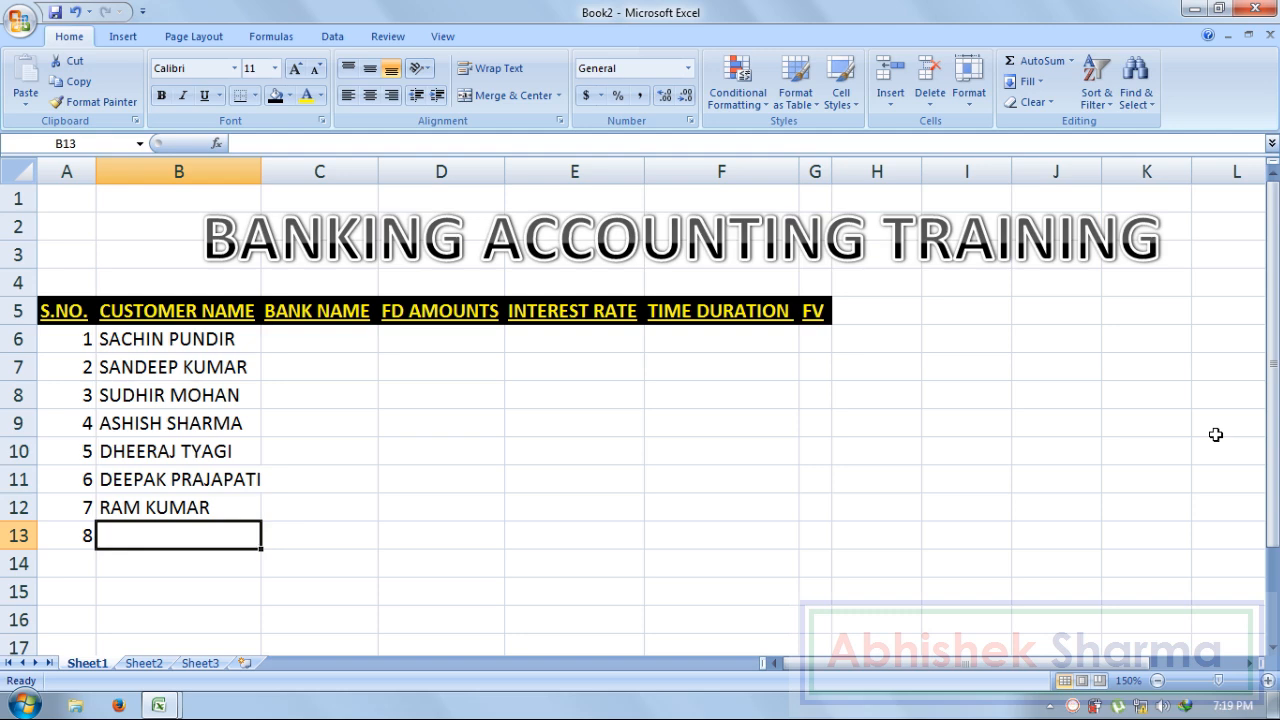
pyautogui.write('RAJA ')
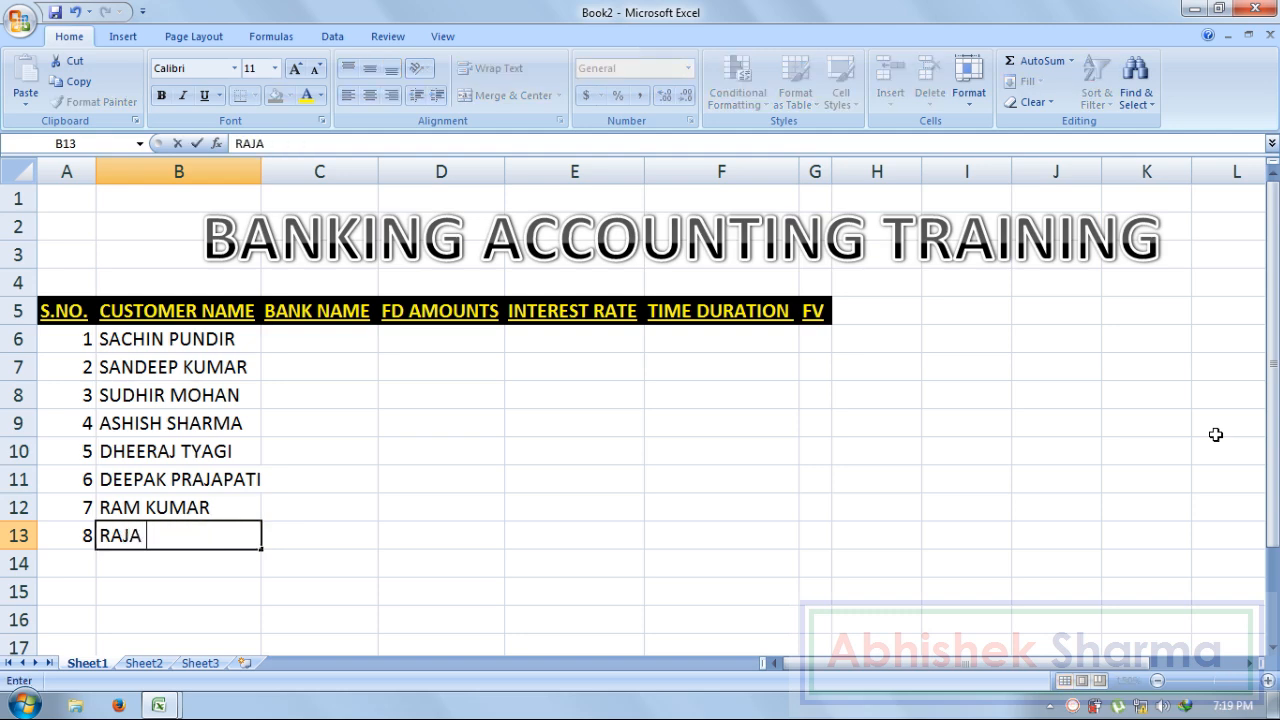
pyautogui.write('VERMA')
# - Enter PUNJAB NATIONAL BANK in C6 and the Oriental Bank of Commerce name in C7
pyautogui.press('Tab')
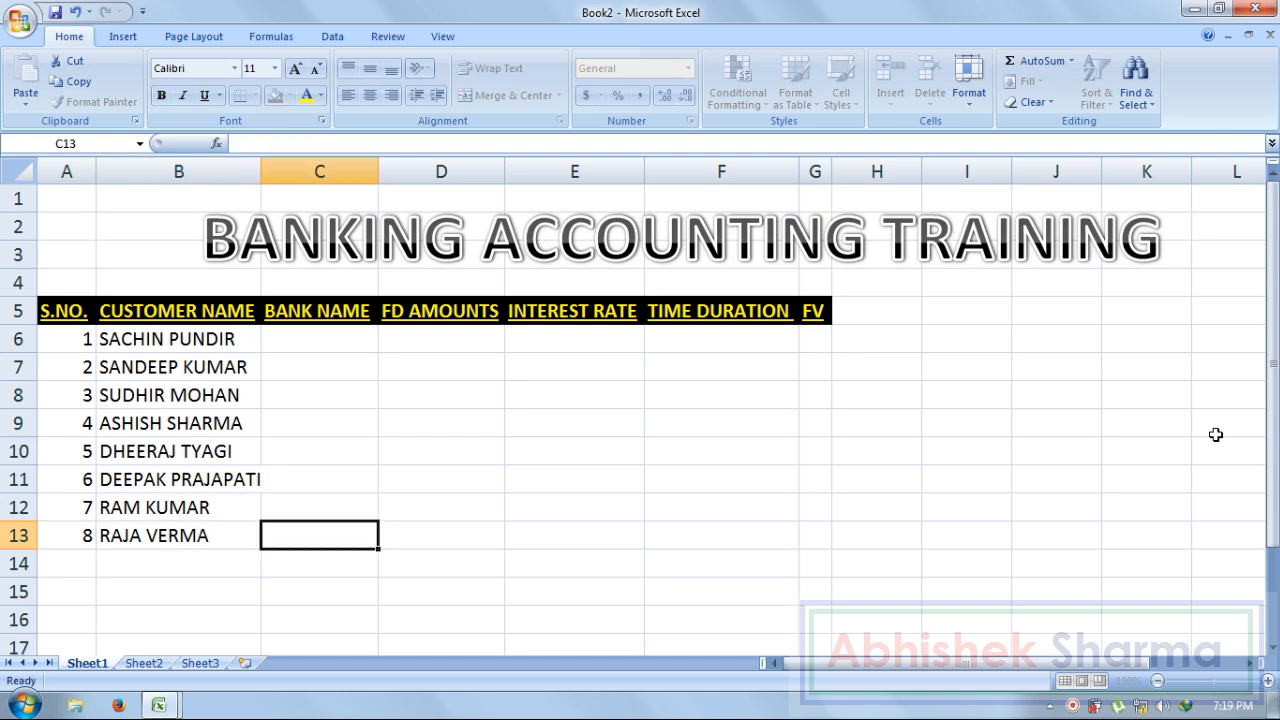
pyautogui.press('Up')
pyautogui.press('Up')
pyautogui.press('Up')
pyautogui.press('Up')
pyautogui.press('Up')
pyautogui.press('Up')
pyautogui.press('Up')
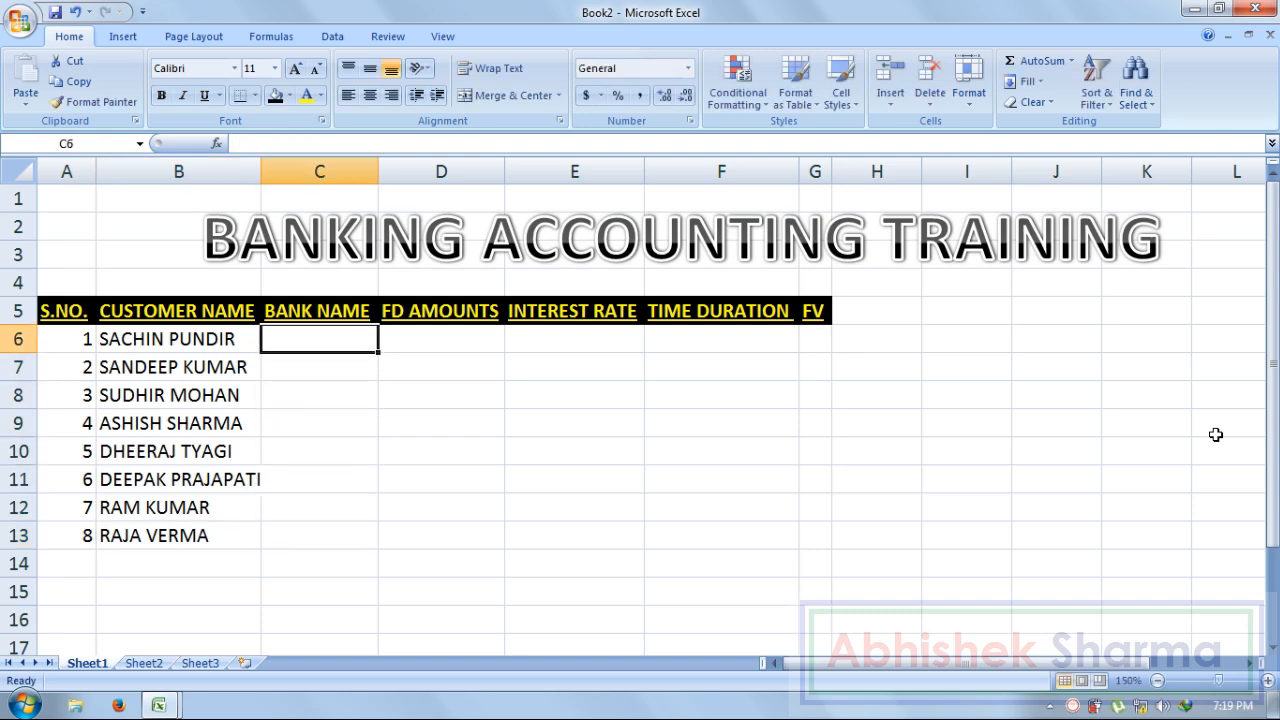
pyautogui.write('PUNJA')
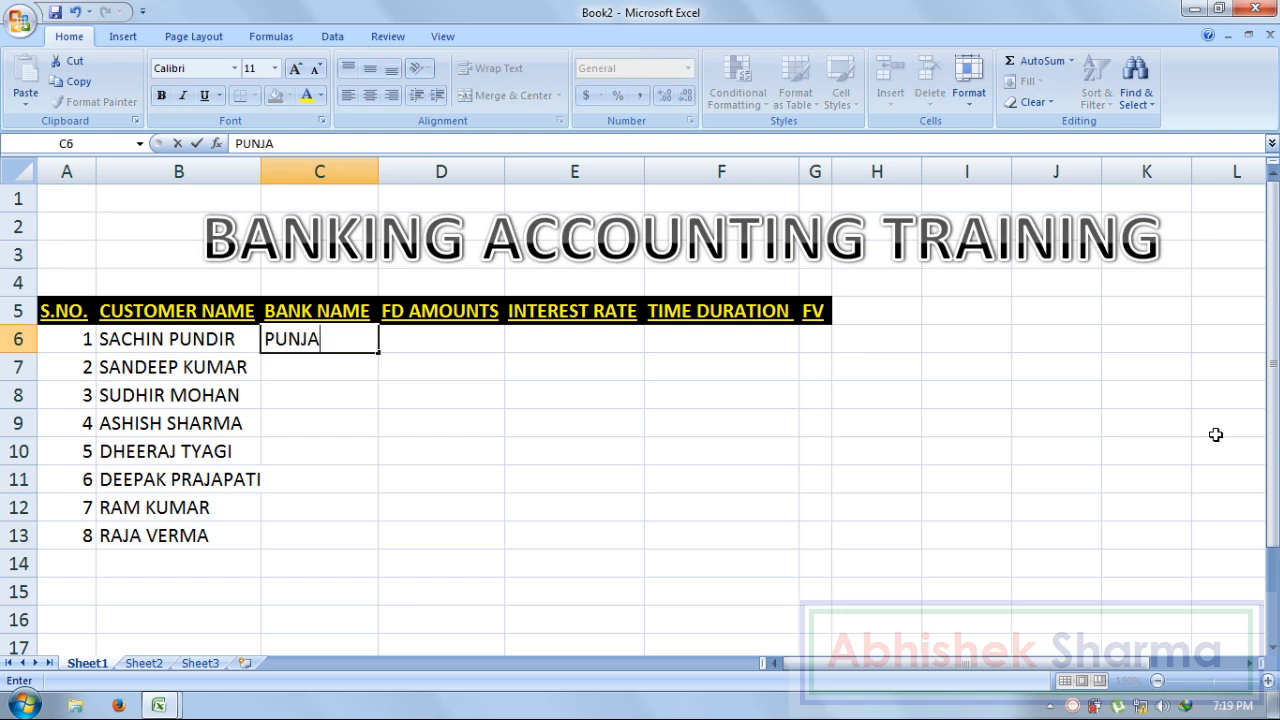
pyautogui.write('B NATIONAL N')
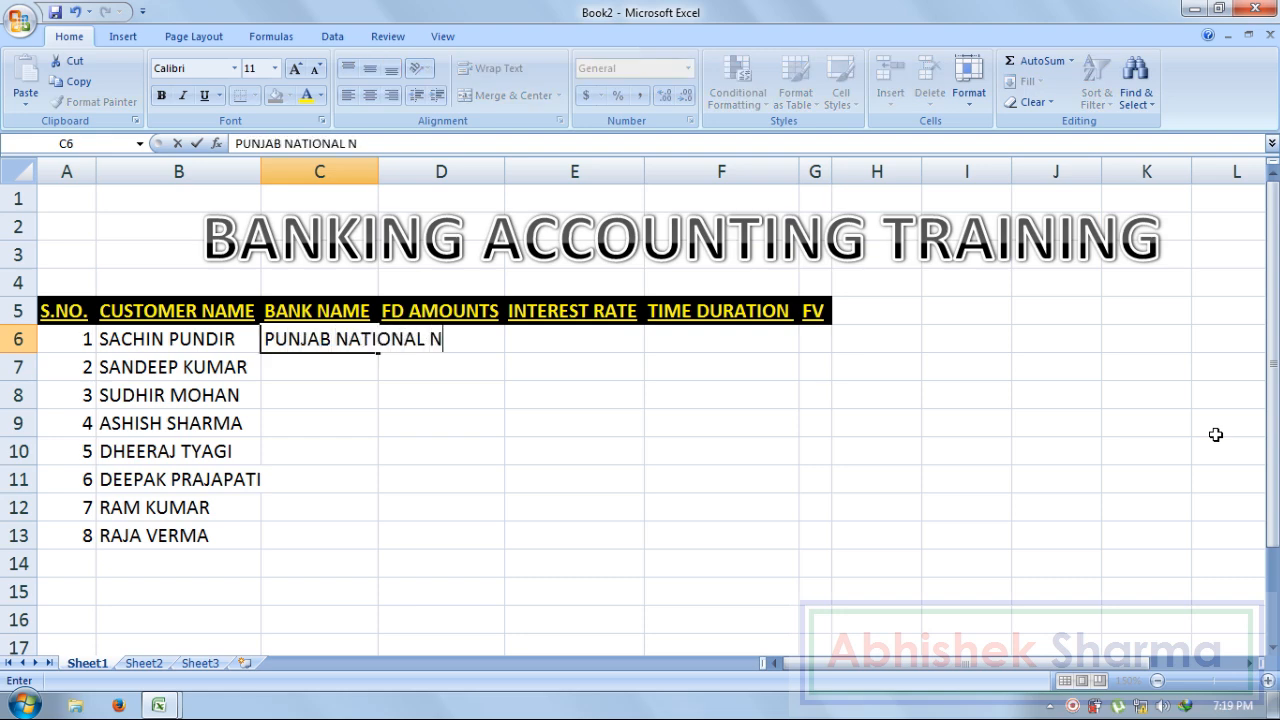
pyautogui.press('BackSpace')
pyautogui.write('BANK')
pyautogui.press('Return')
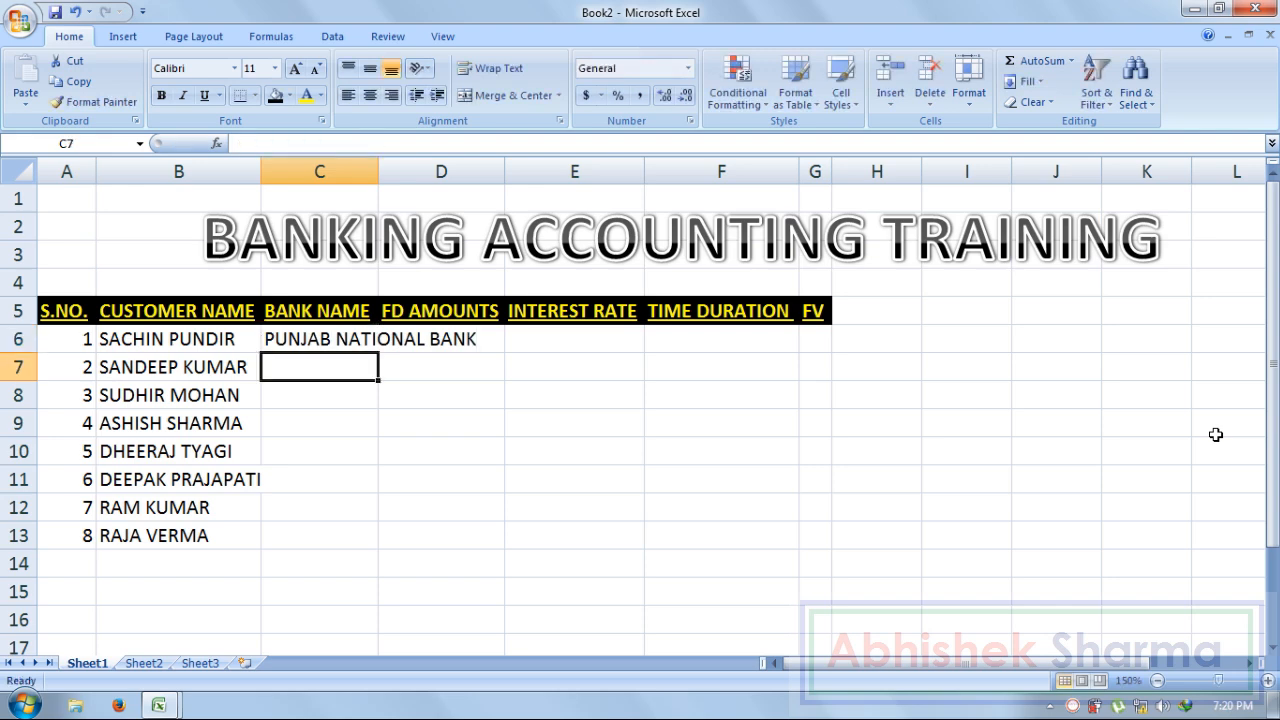
pyautogui.write('O')
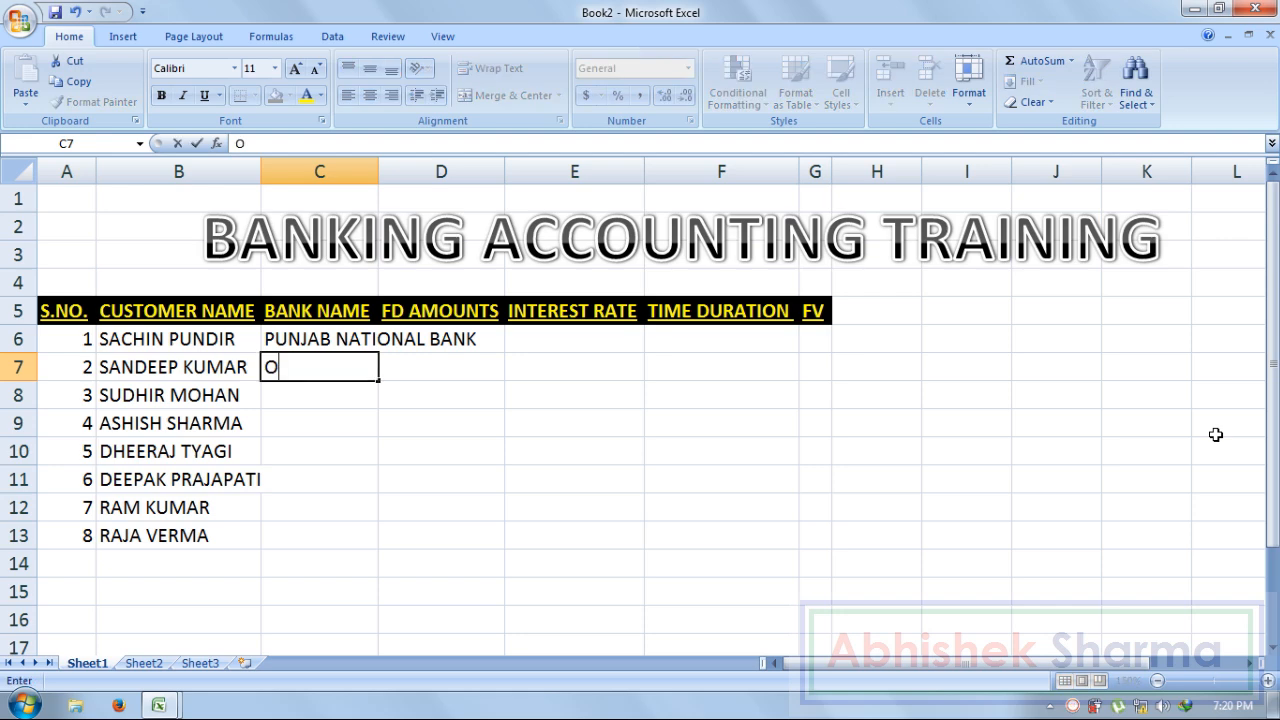
pyautogui.write('RINTALBA')
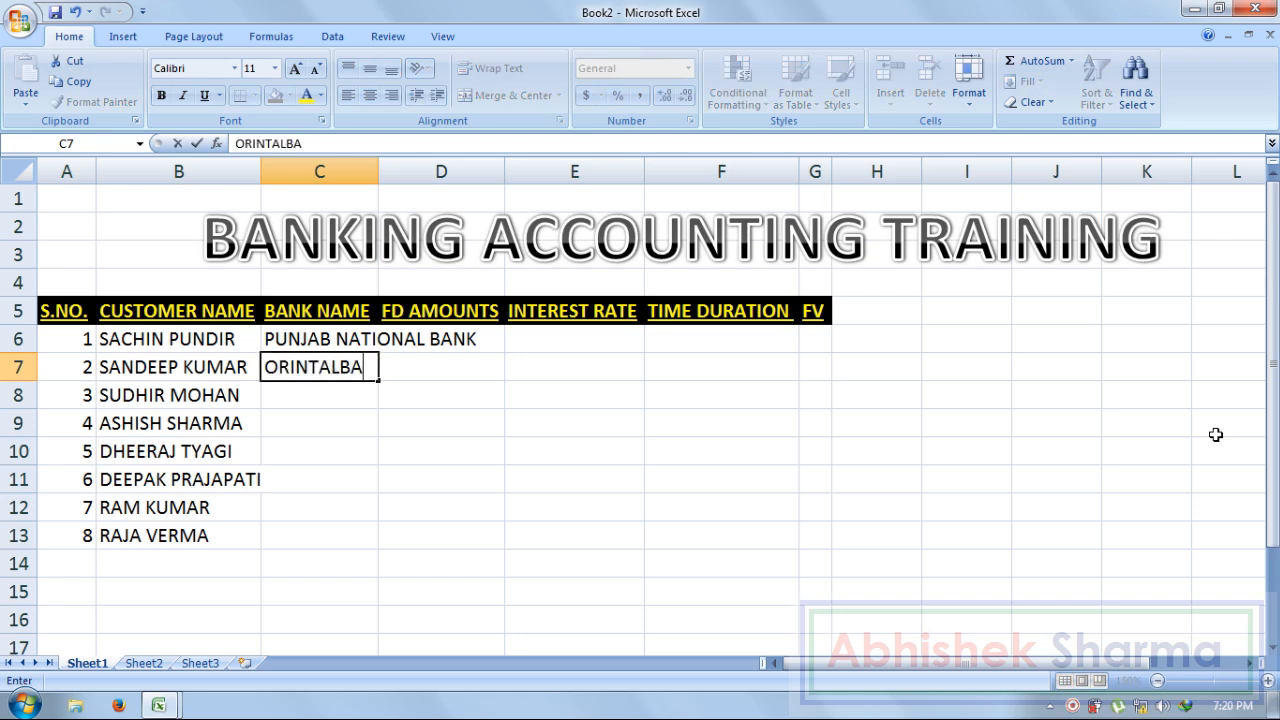
pyautogui.write('NK')
pyautogui.press('Left')
pyautogui.press('Right')
pyautogui.press('Right')
pyautogui.press('Right')
pyautogui.press('Right')
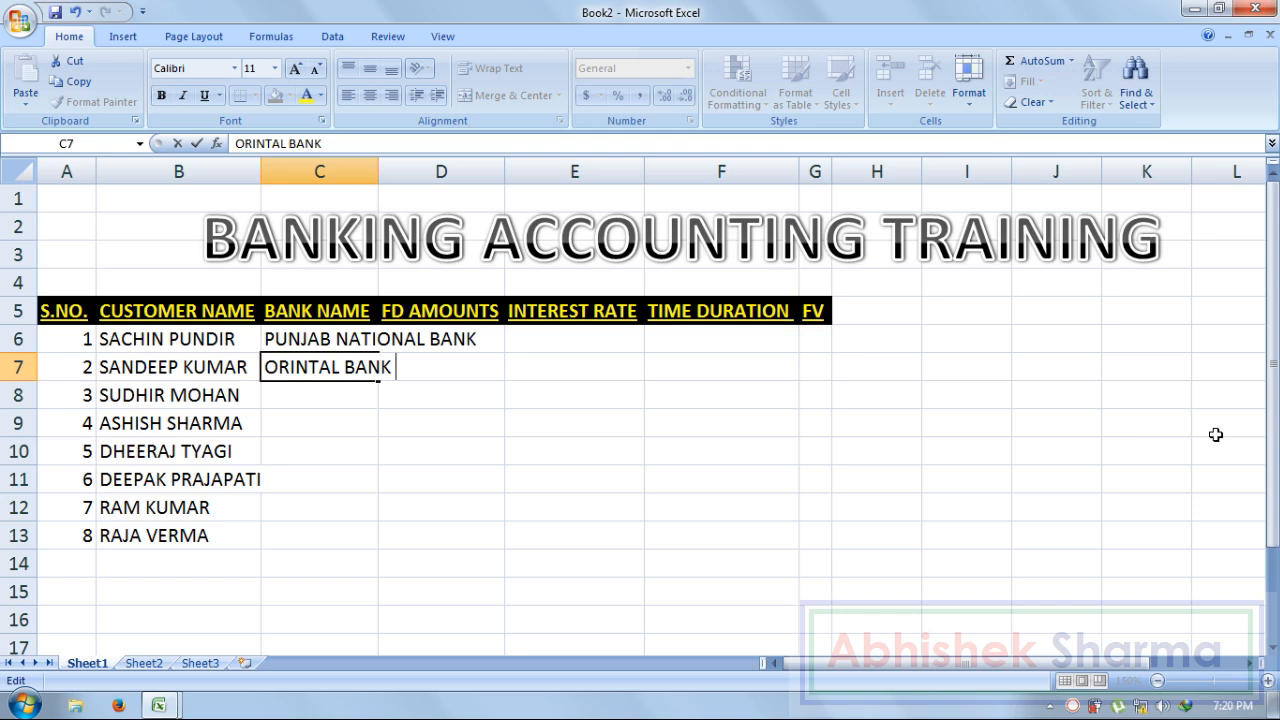
pyautogui.write('OF COMMERCE')
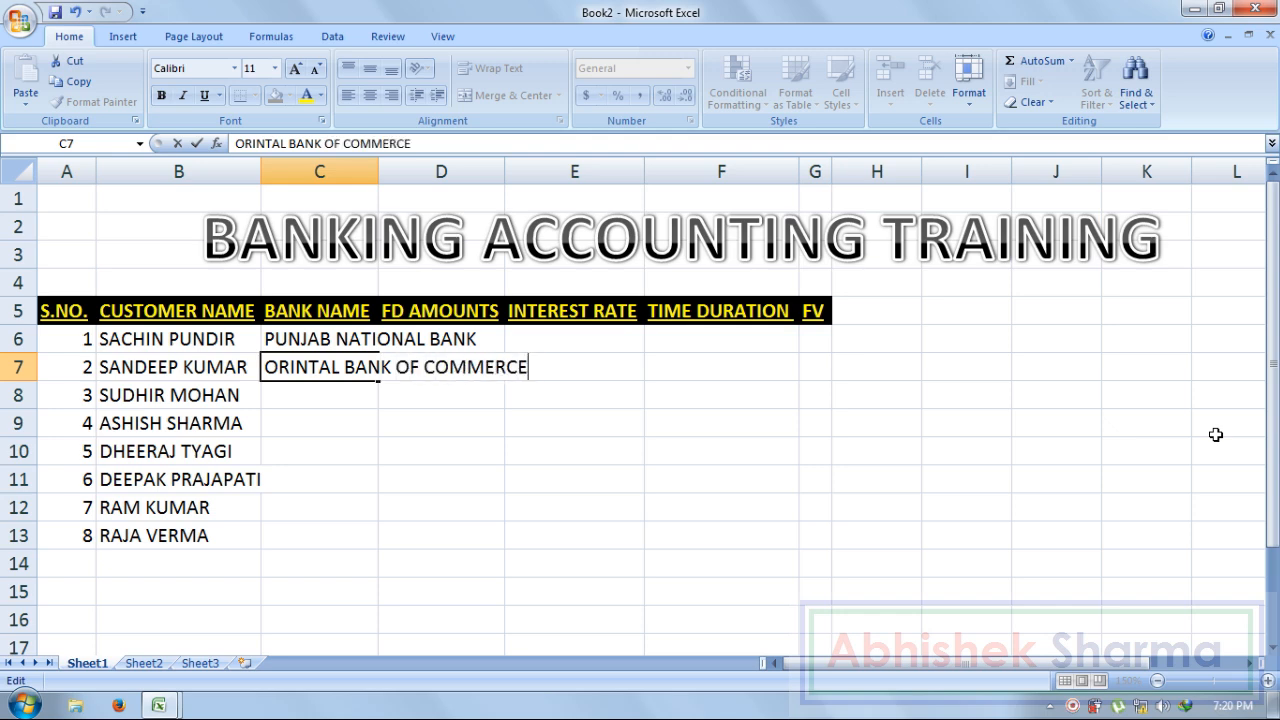
pyautogui.press('Return')
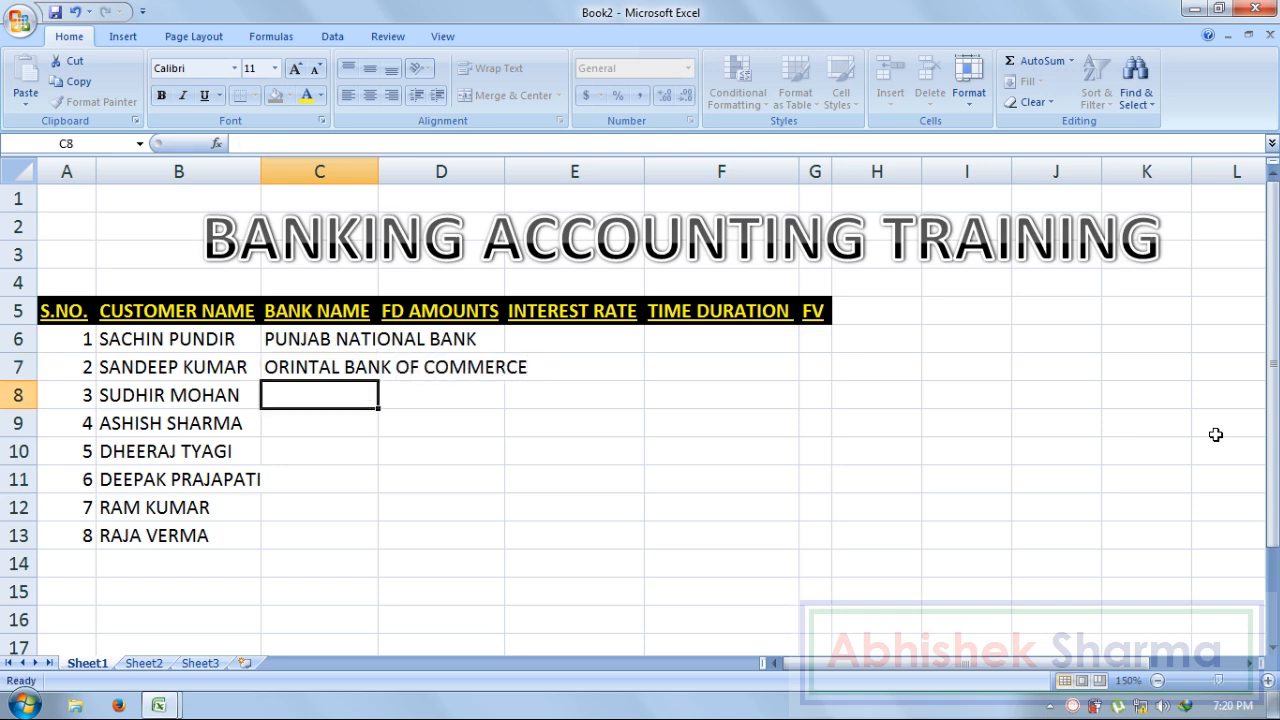
# - Add STATE BANK OF INDIA, UNION BANK OF INDIA and ALLAHABAD BANK in C8:C10
pyautogui.write('S')
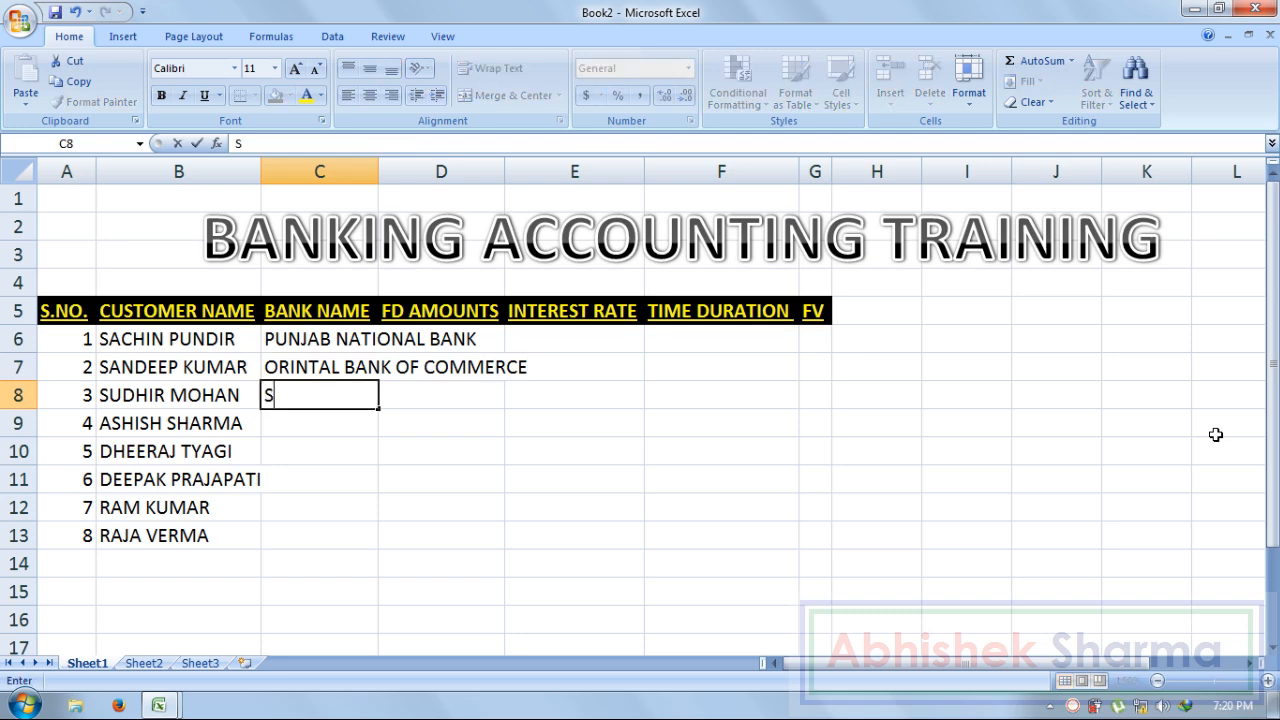
pyautogui.write('TATE BAN')
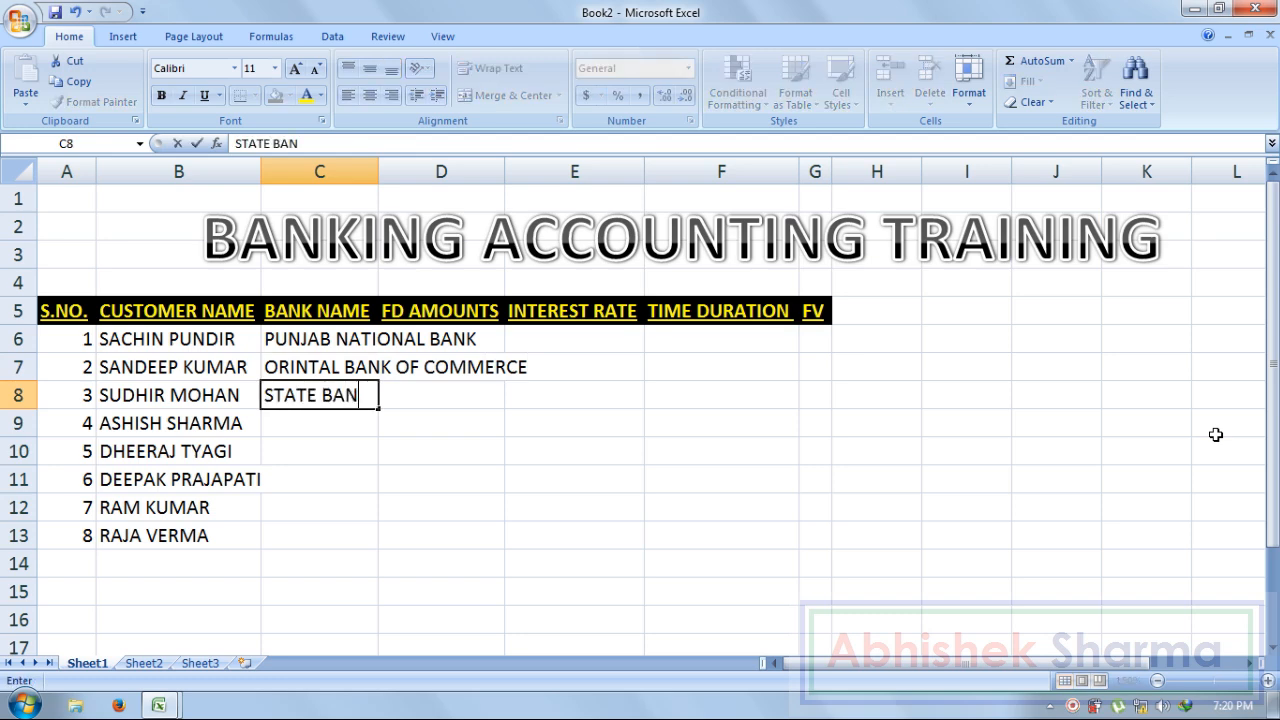
pyautogui.write('K OF INDIA')
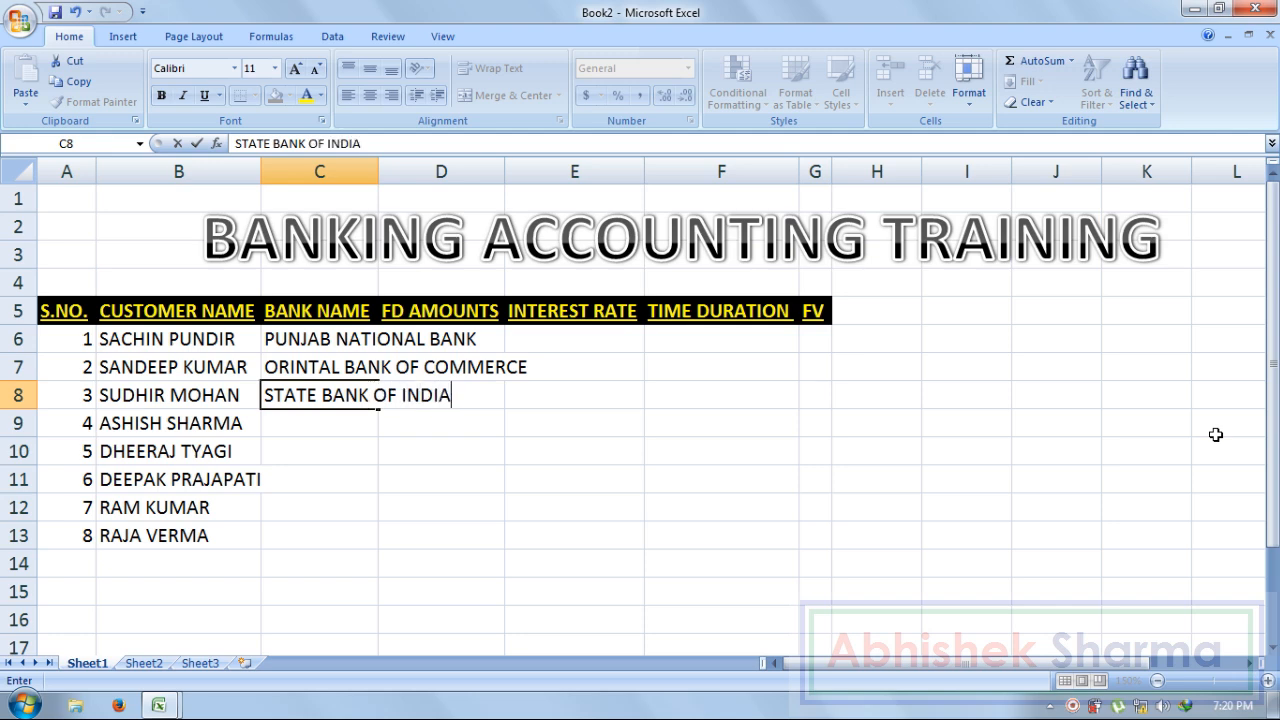
pyautogui.press('Return')
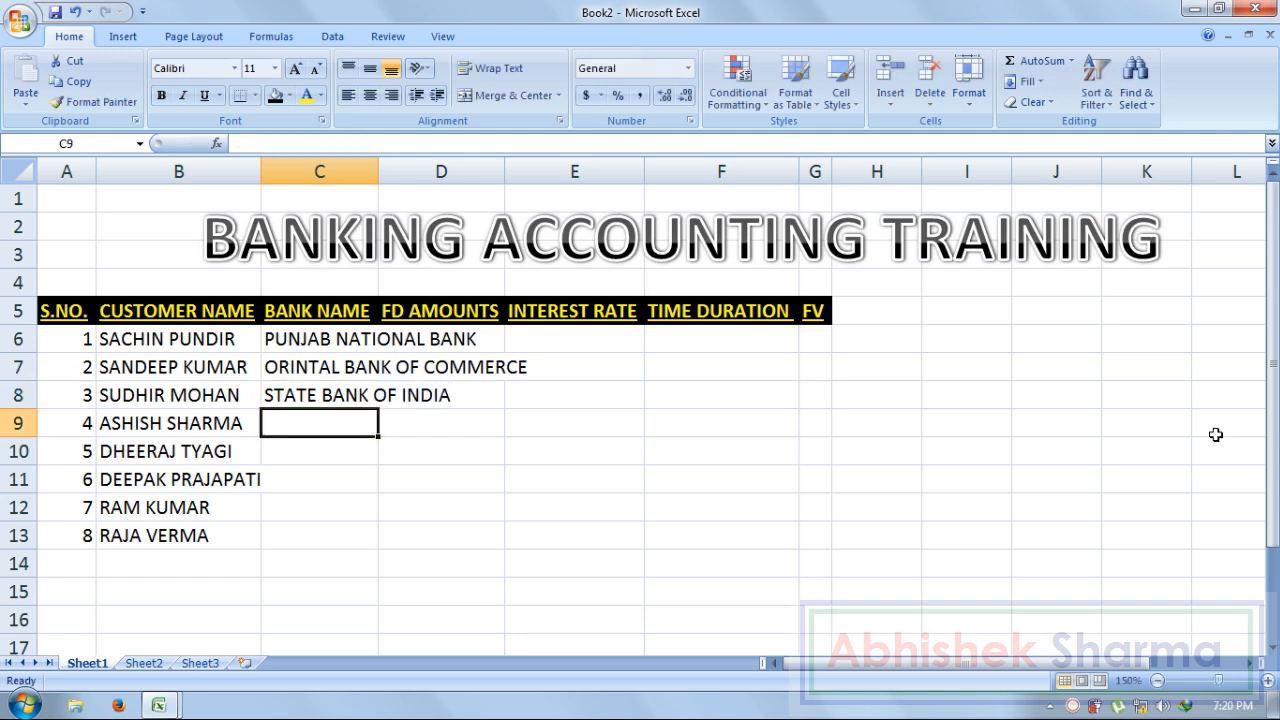
pyautogui.write('UNI')
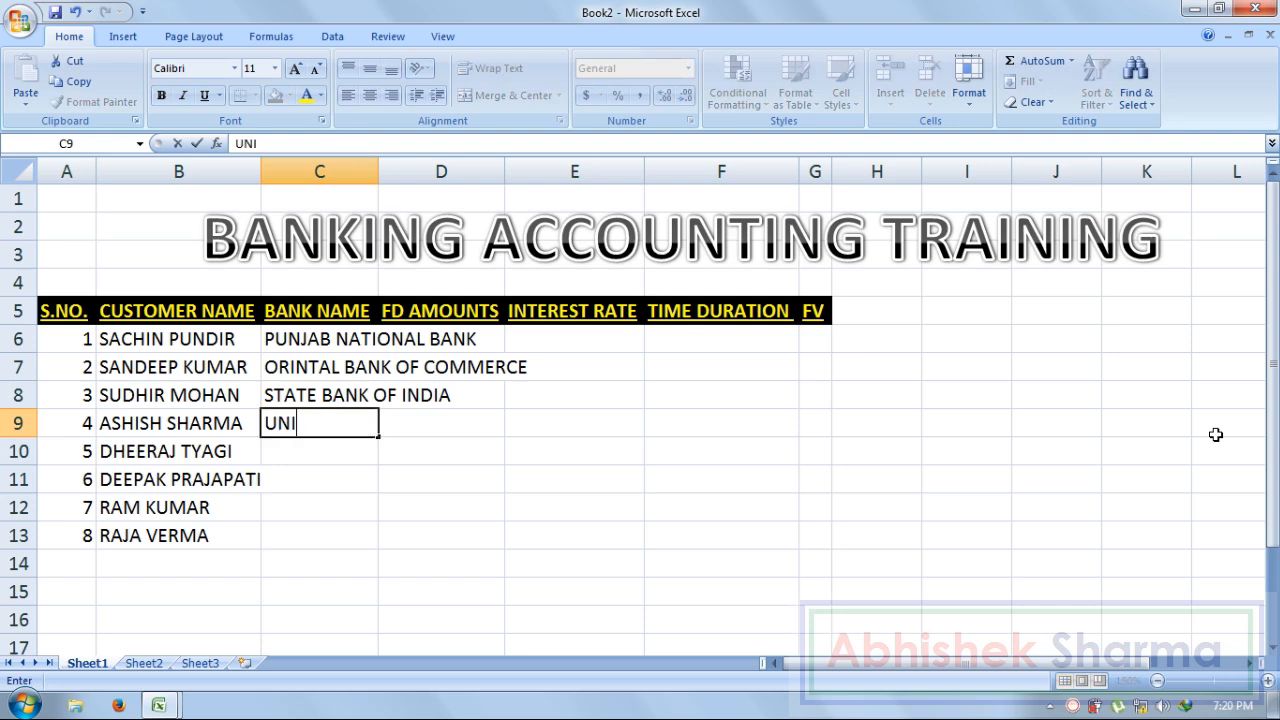
pyautogui.write('ON BA')
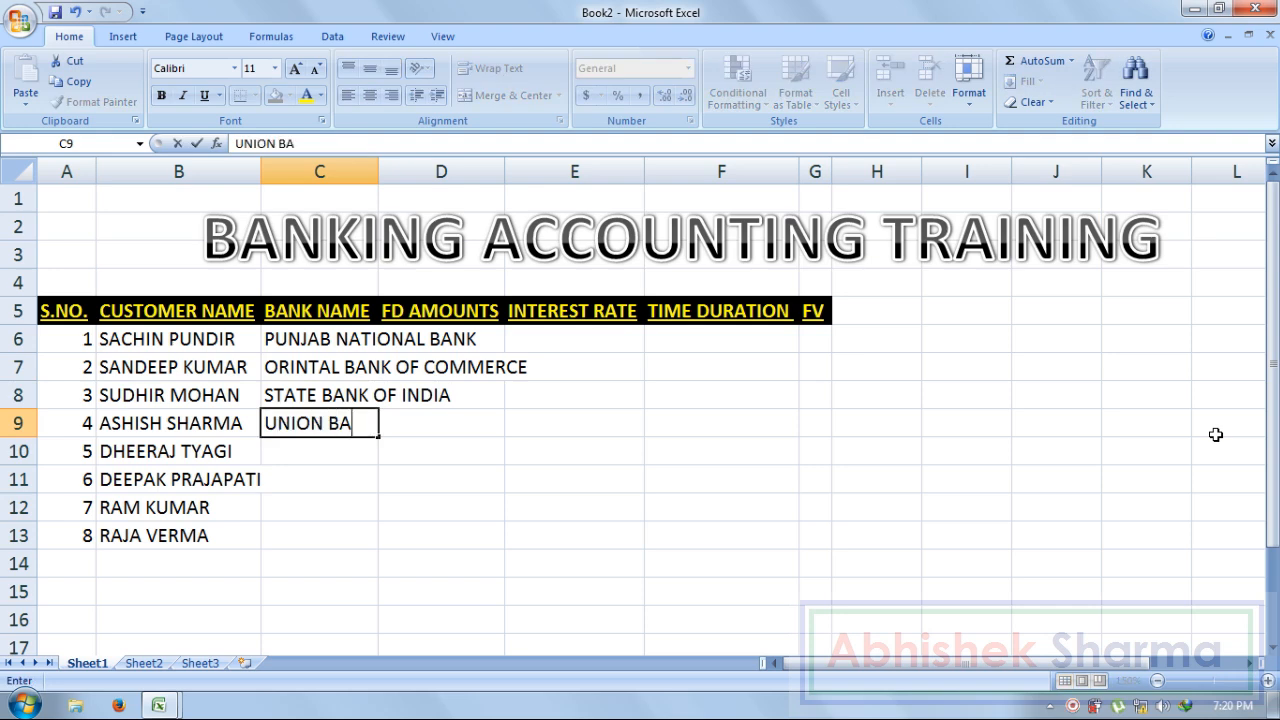
pyautogui.write('NK OF INDIA')
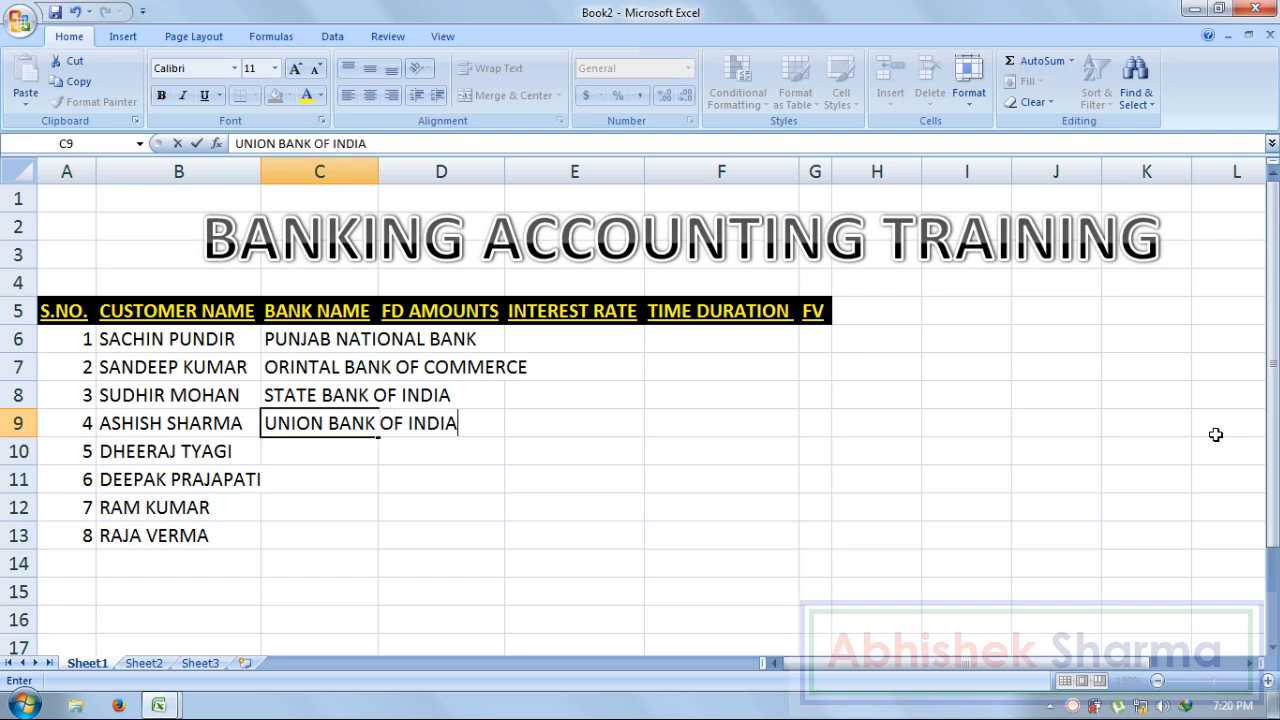
pyautogui.press('Return')
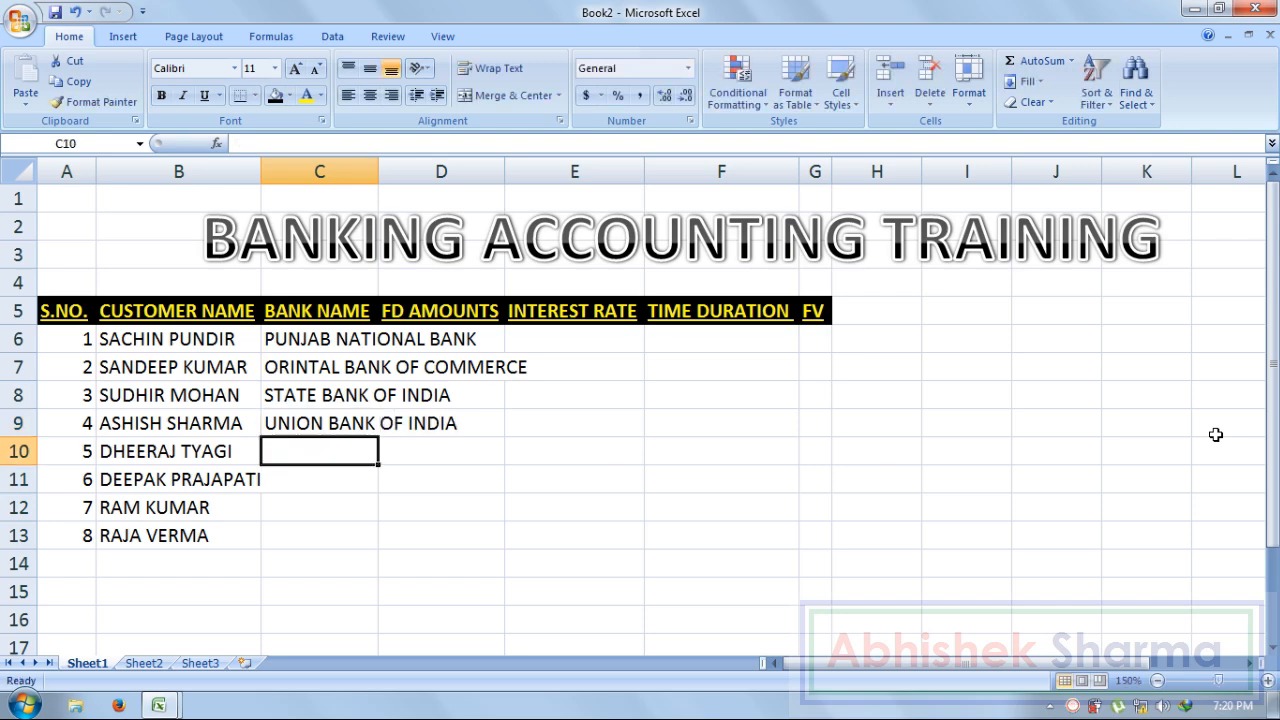
pyautogui.write('ALLAG')
pyautogui.press('BackSpace')
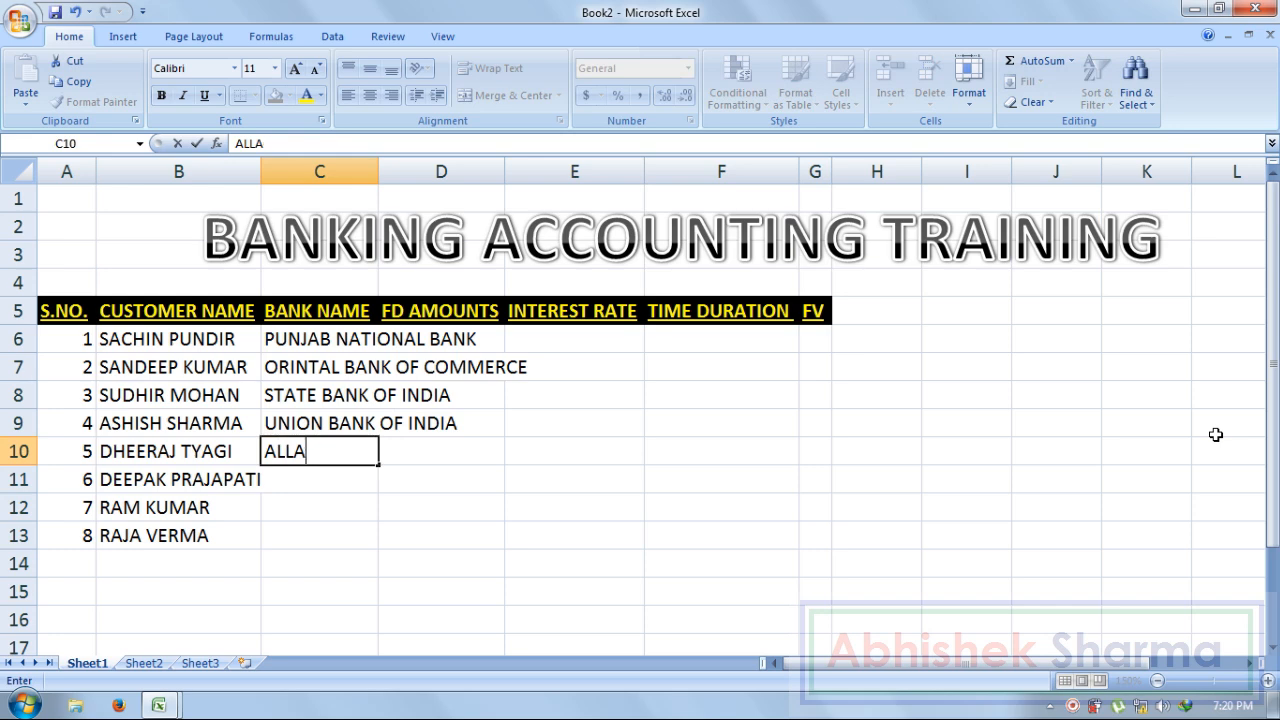
pyautogui.write('HABAD ')
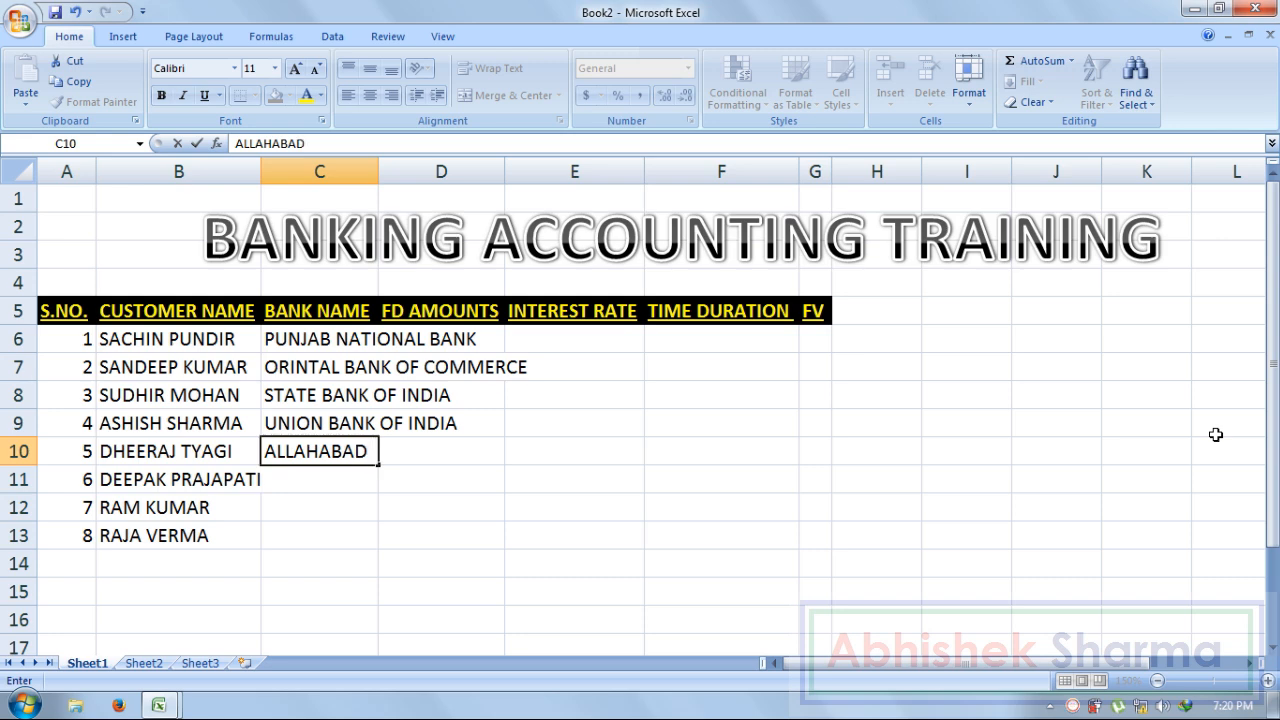
pyautogui.write('N')
pyautogui.press('BackSpace')
pyautogui.write('BANK')
pyautogui.press('Return')
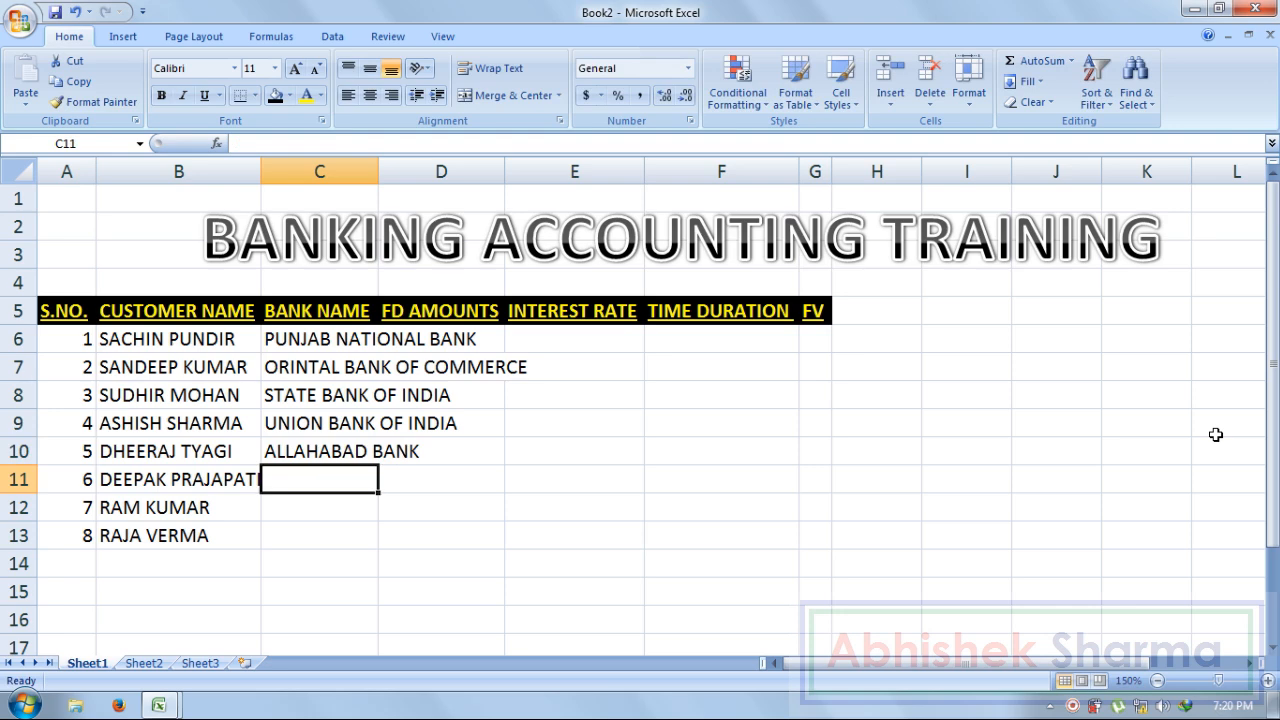
# - Add ICICI BANK, HDFC BANK and IDBI BANK in C11:C13, then autofit column C
pyautogui.write('ICICI ')
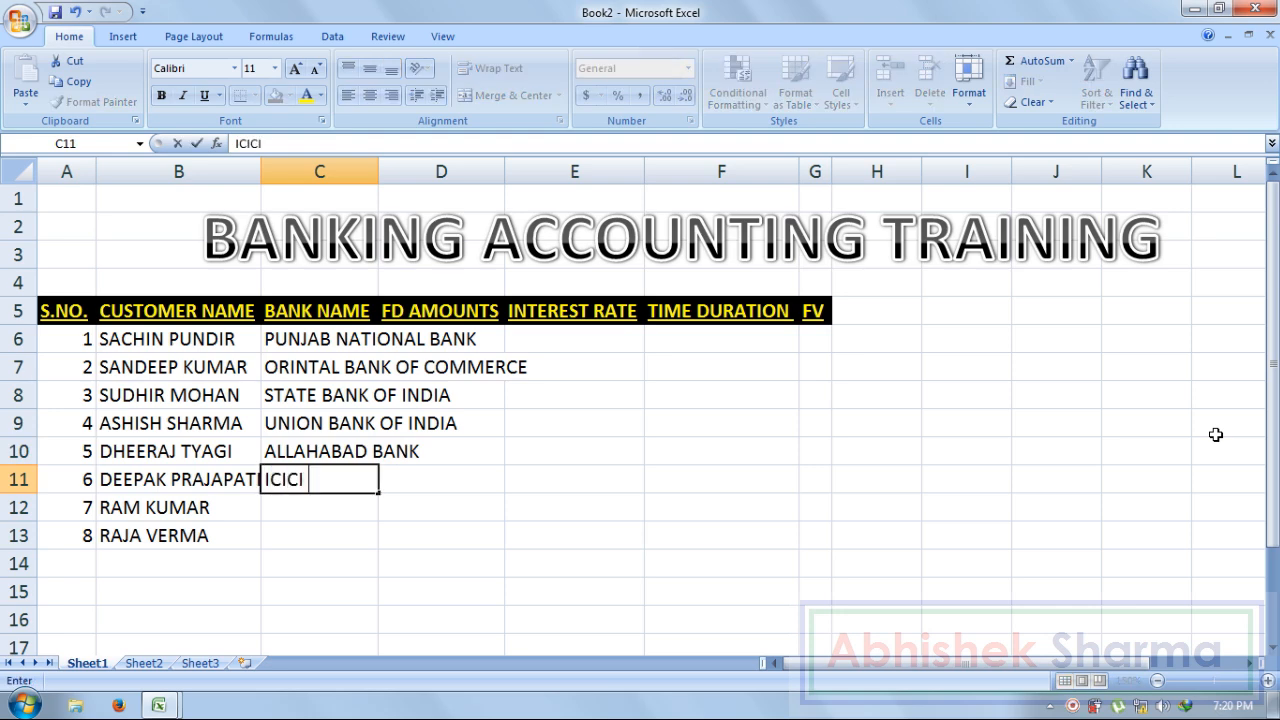
pyautogui.write('BANK')
pyautogui.press('Return')
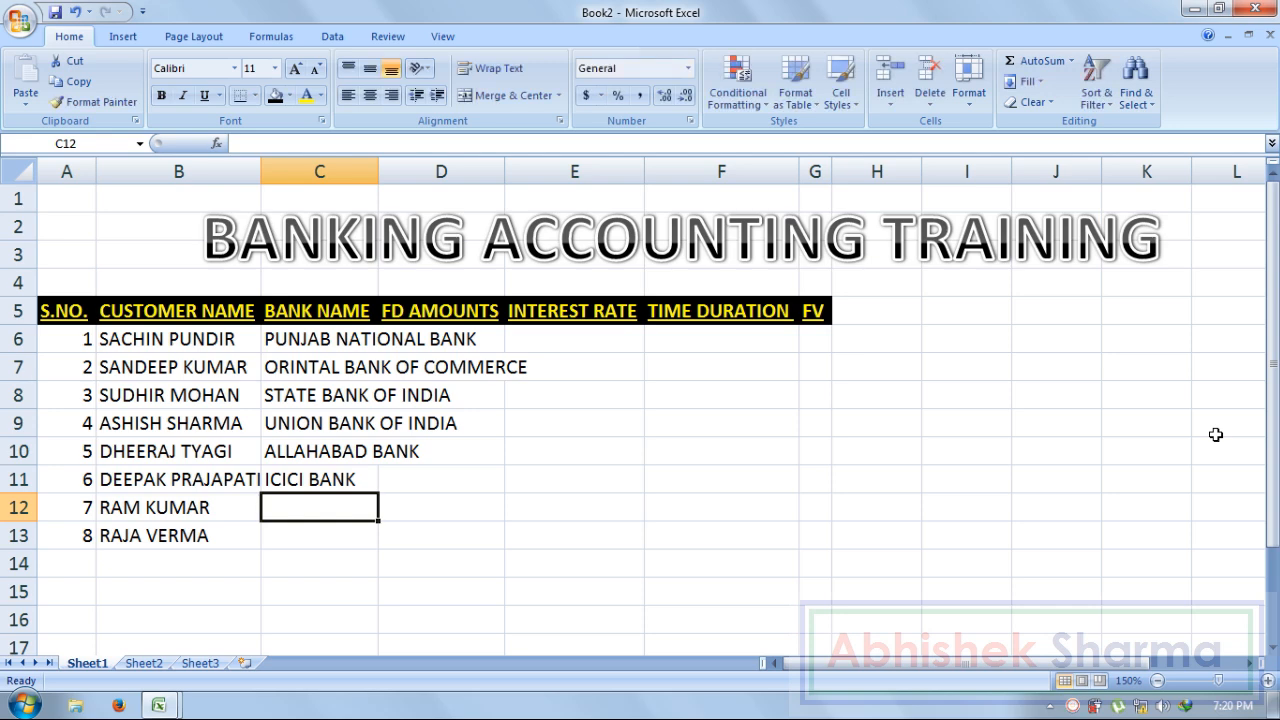
pyautogui.write('HDFC BAN')
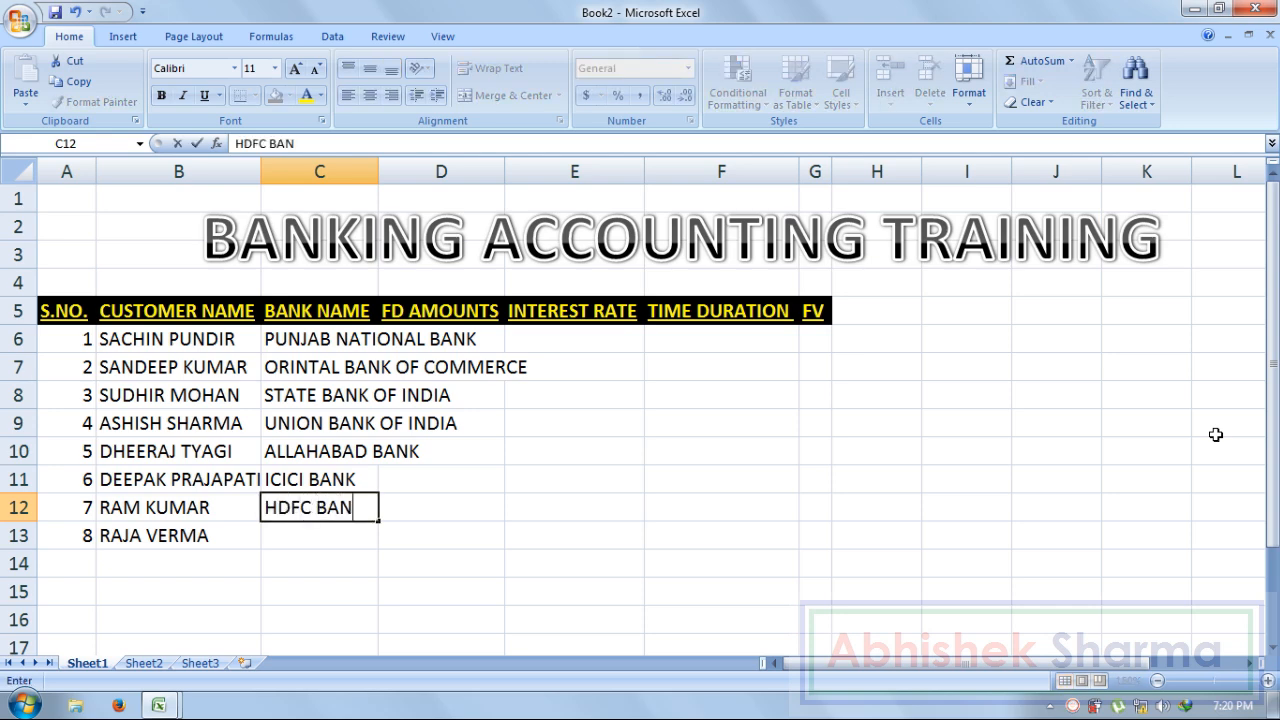
pyautogui.write('K')
pyautogui.press('Return')
pyautogui.write('ID')
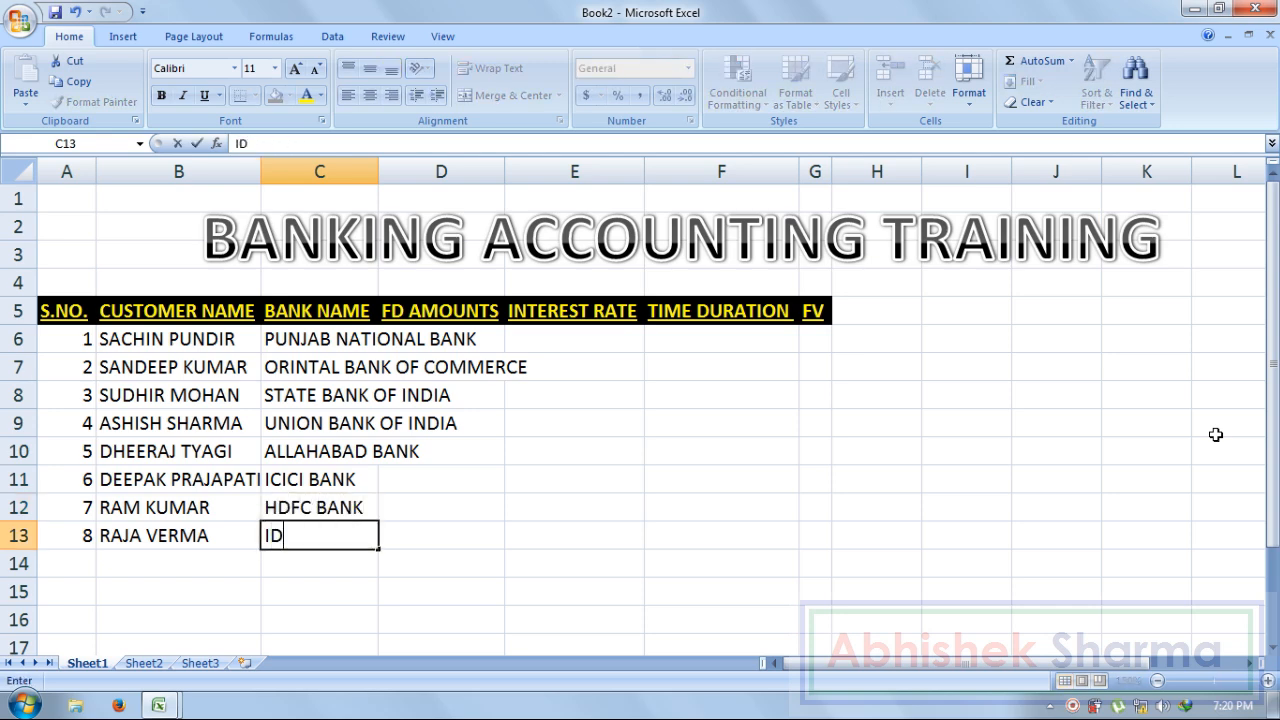
pyautogui.write('BI BANK')
pyautogui.press('Return')
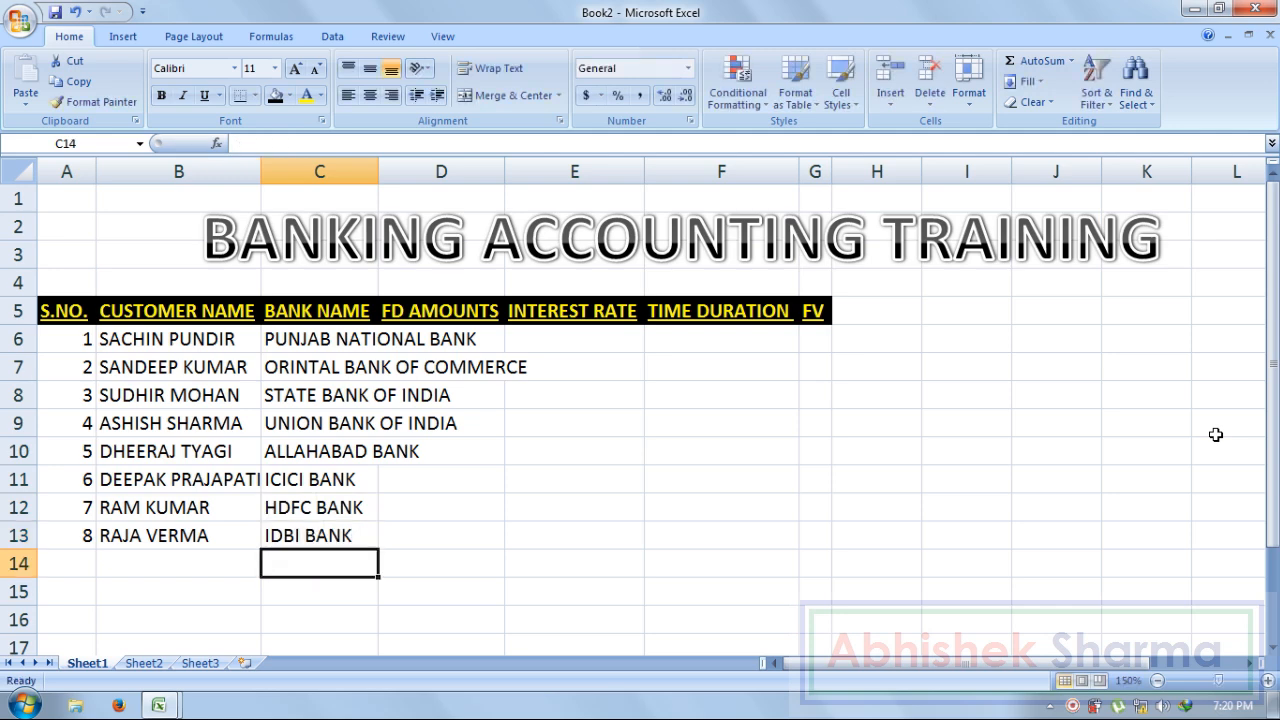
pyautogui.doubleClick(378, 171)
pyautogui.click(583, 451)
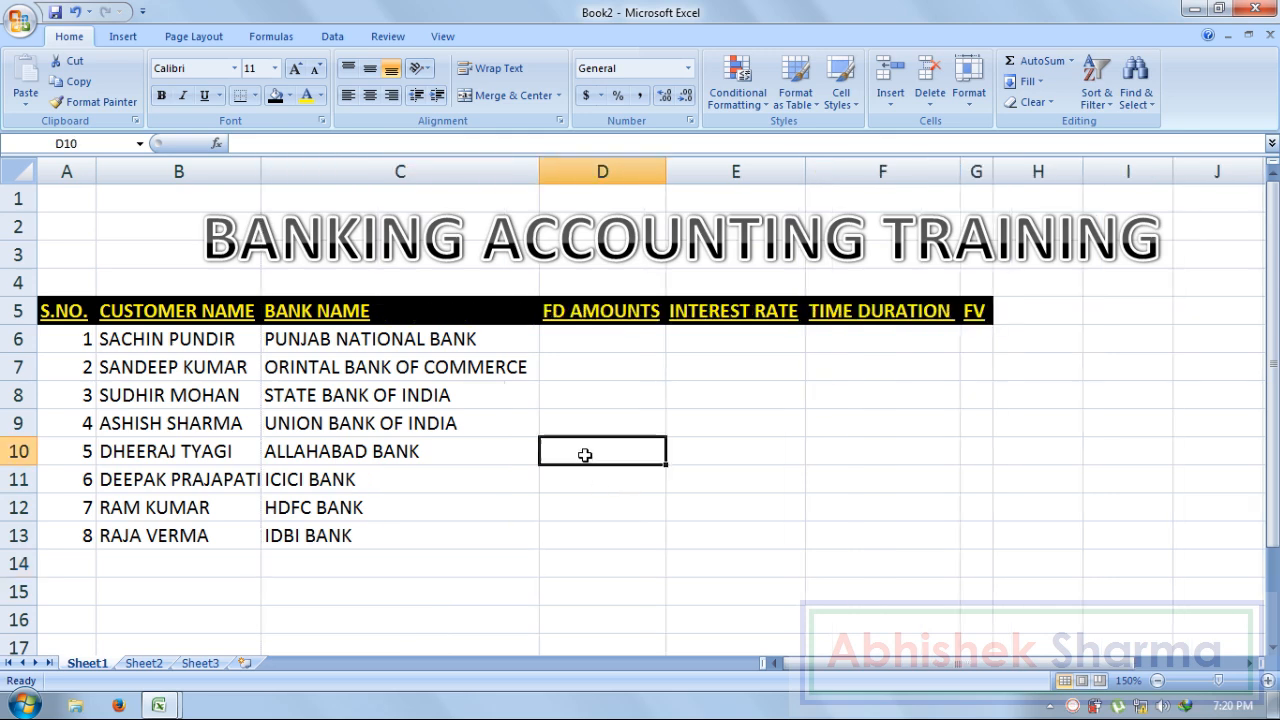
pyautogui.click(586, 338)
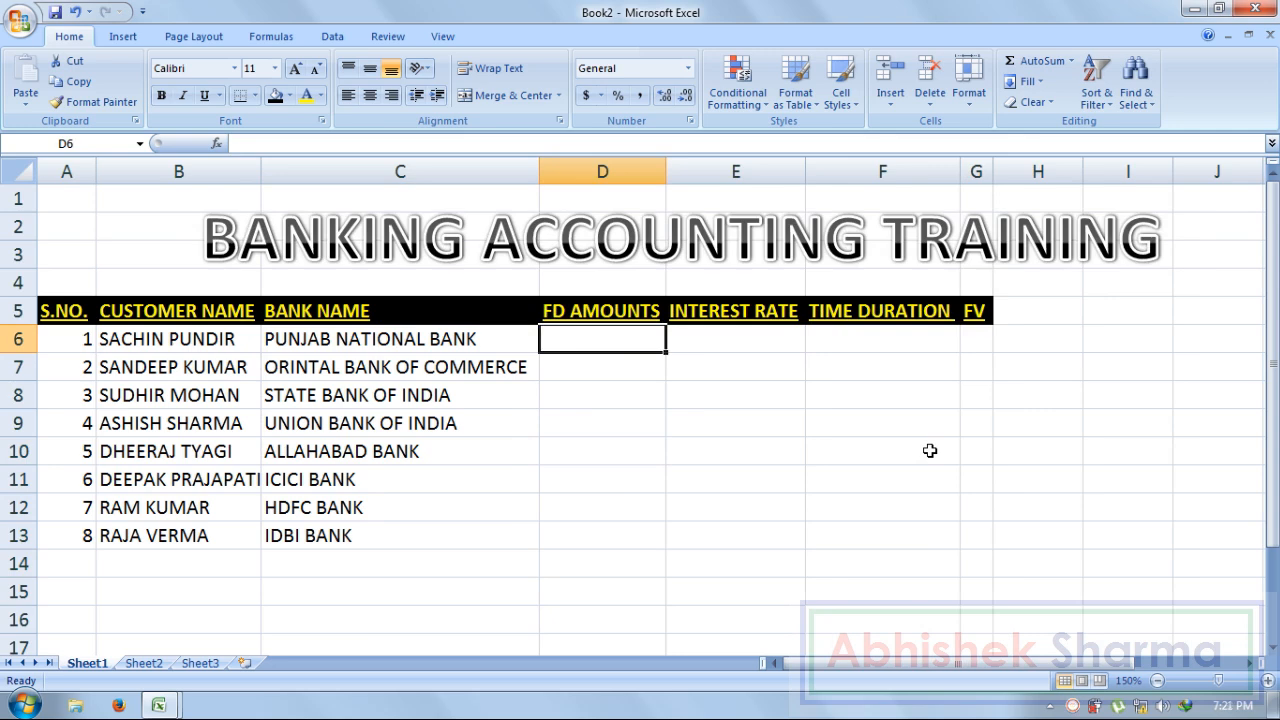
# - Enter FD amounts 50000, 60000, 80000, 120000, 150000, 18000 and 65000 down D6:D12
pyautogui.write('50000')
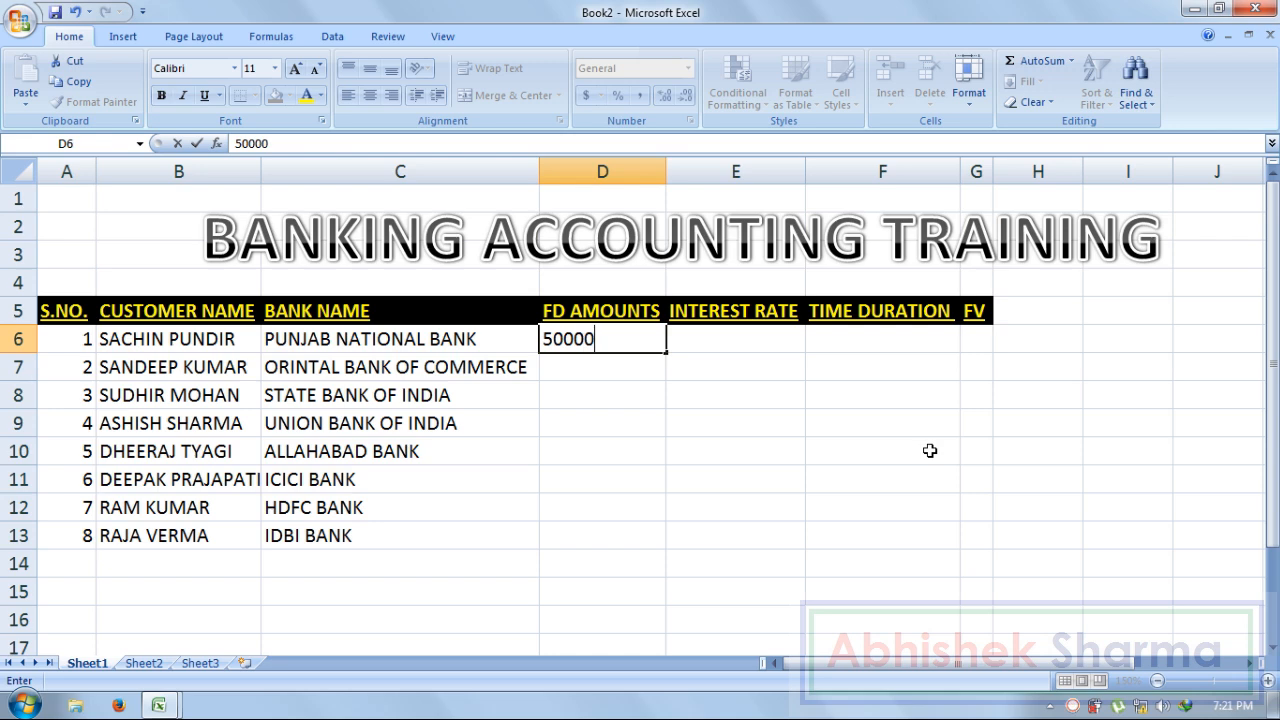
pyautogui.press('Return')
pyautogui.write('60000')
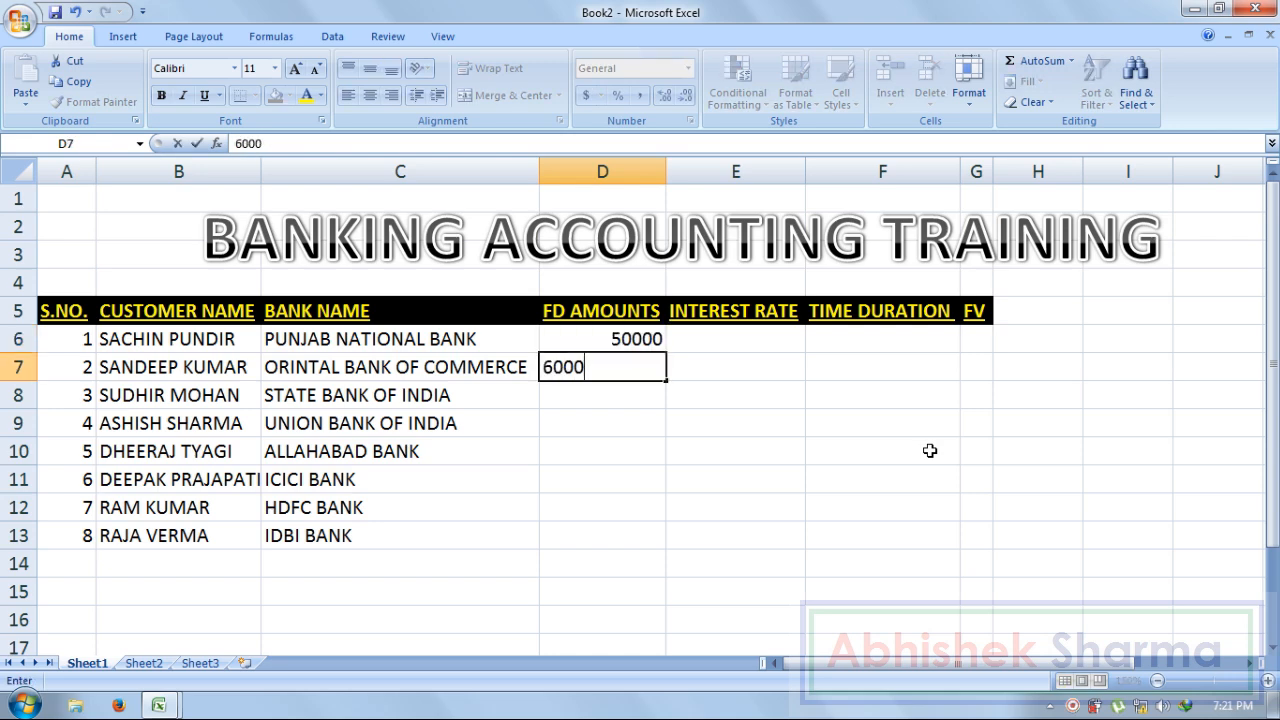
pyautogui.press('Return')
pyautogui.write('80000')
pyautogui.press('Return')
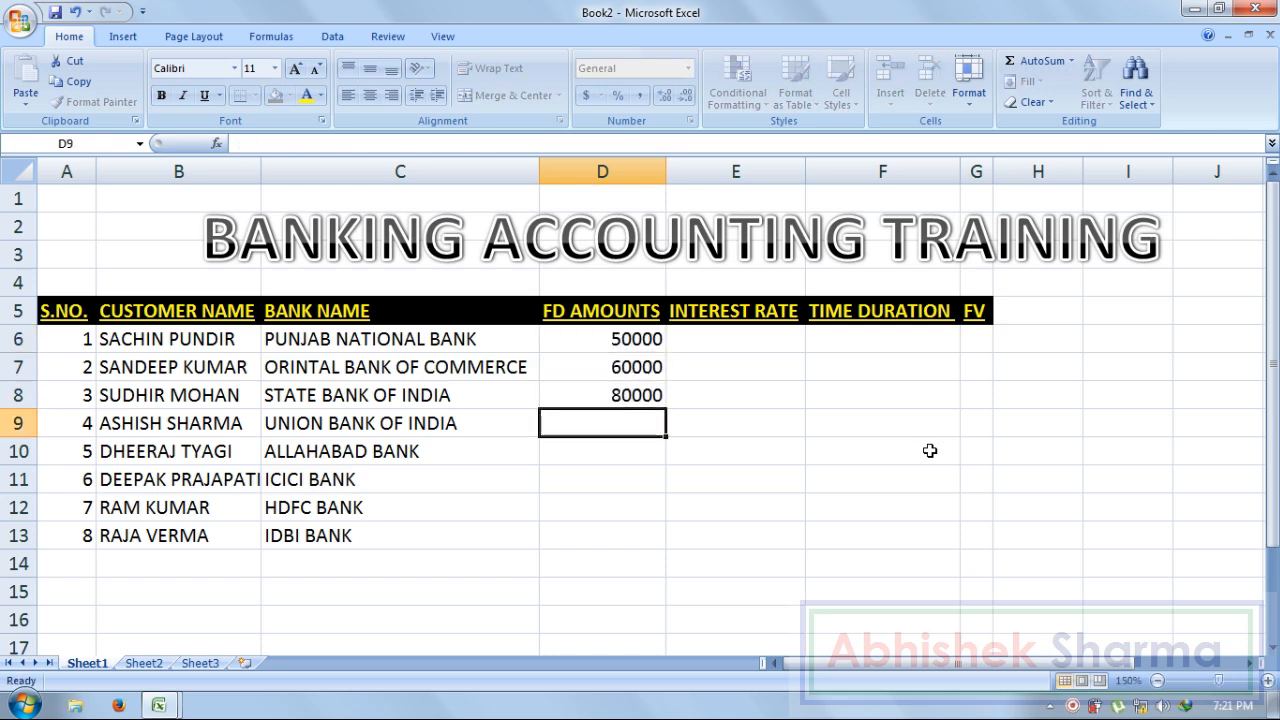
pyautogui.write('120000')
pyautogui.press('Return')
pyautogui.write('1')
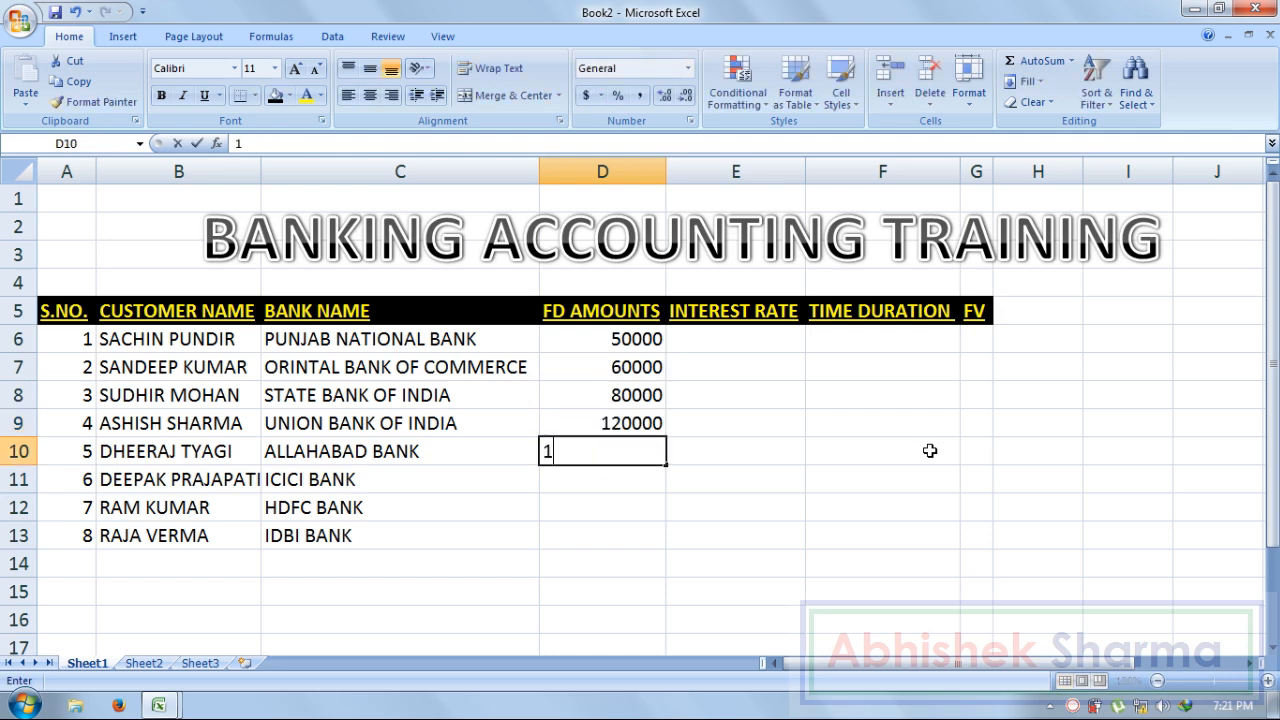
pyautogui.write('50000')
pyautogui.press('Return')
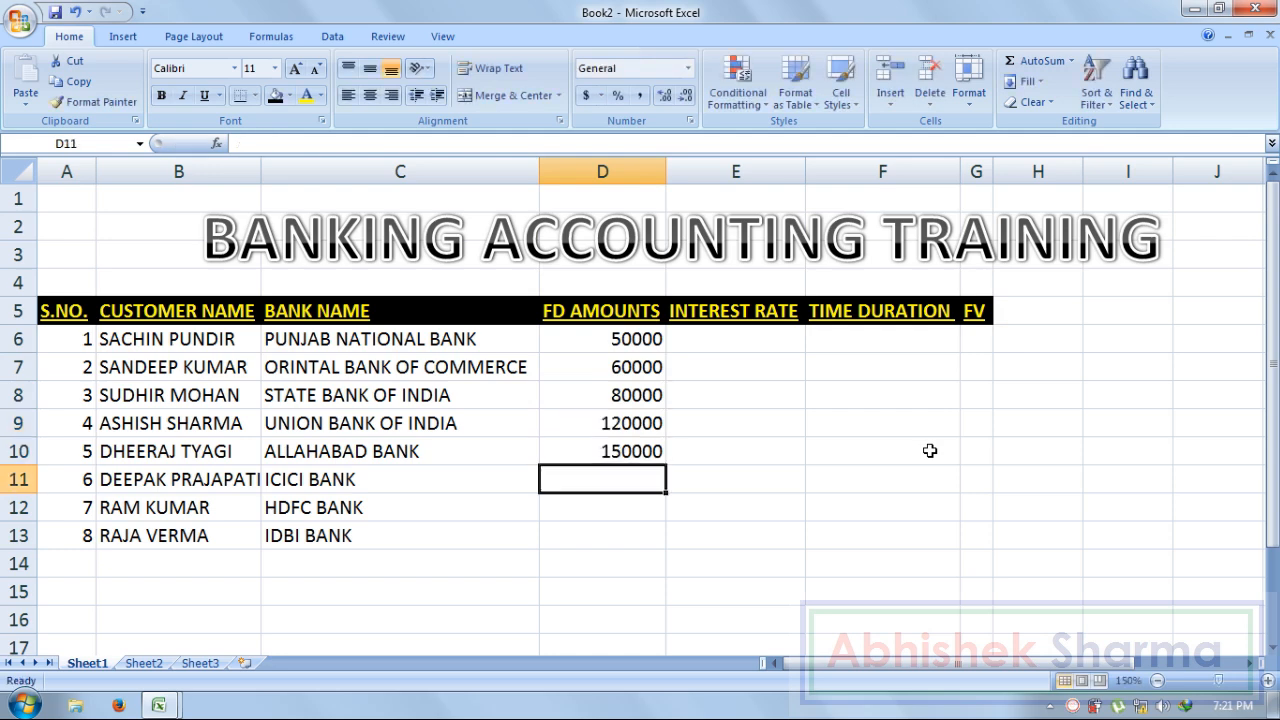
pyautogui.write('18000')
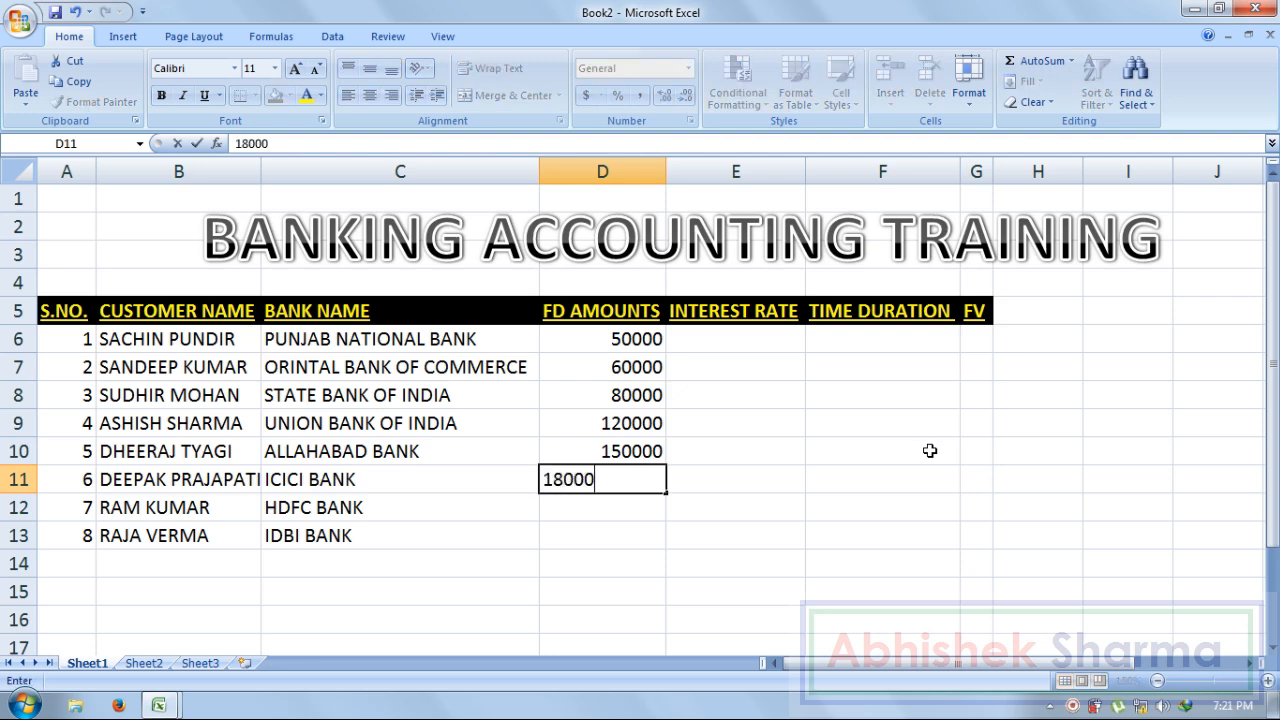
pyautogui.press('Return')
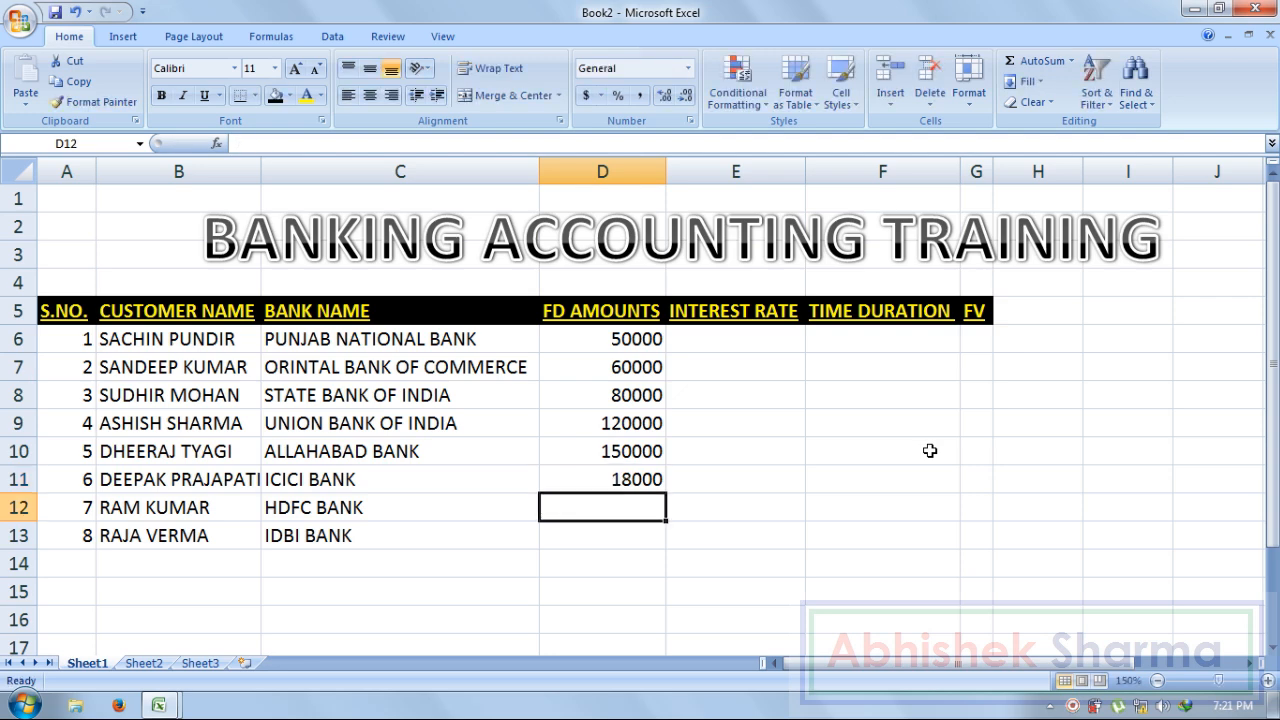
pyautogui.write('65000')
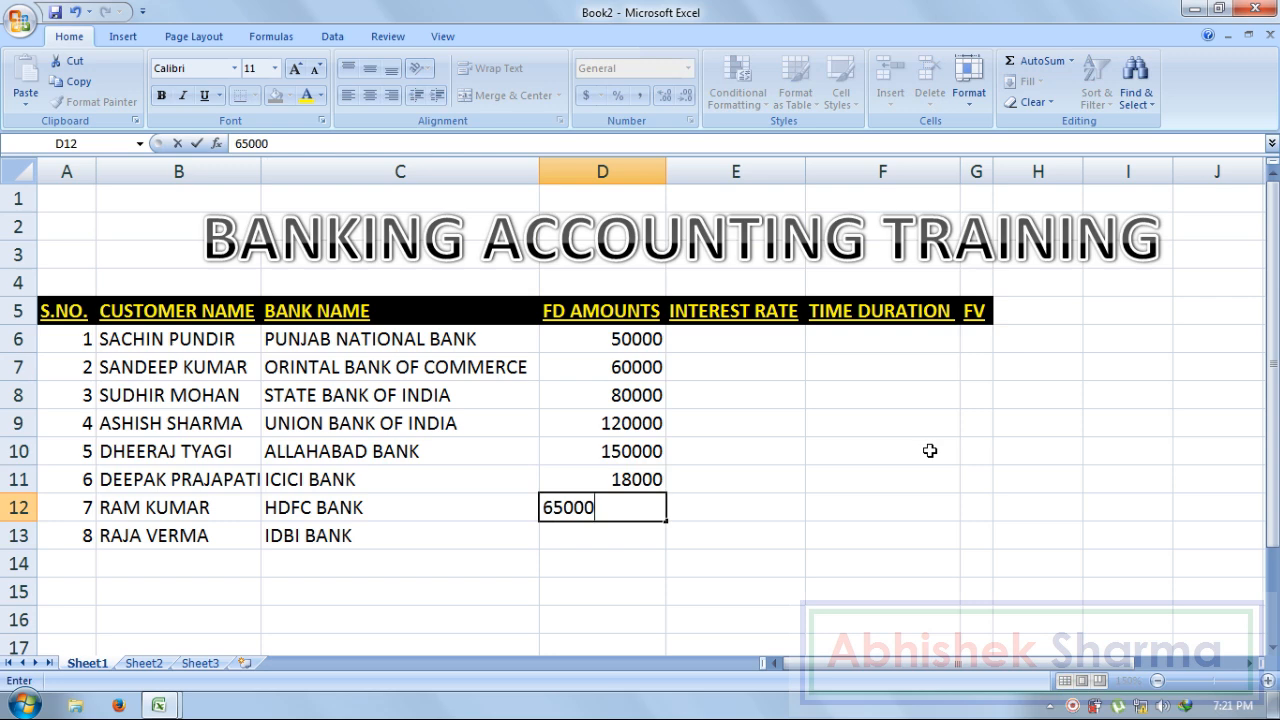
pyautogui.press('Return')
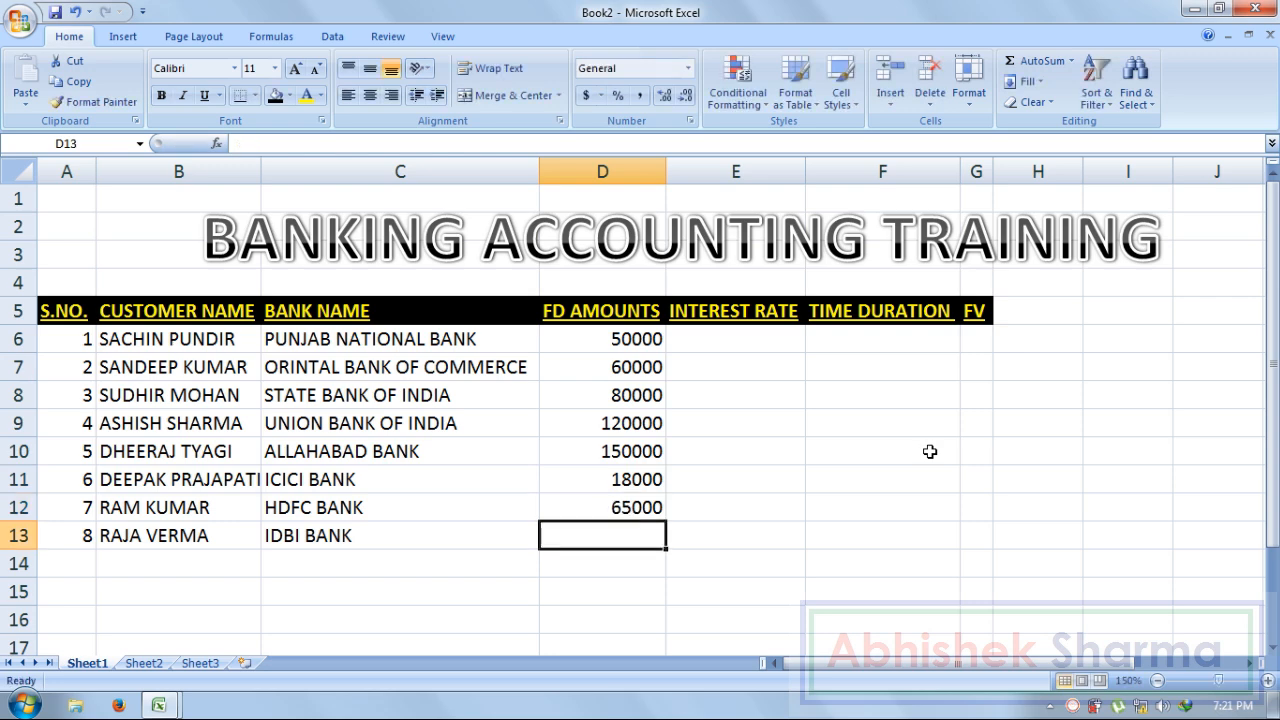
# - Enter 700000 for IDBI Bank and correct HDFC Bank's amount to 650000
pyautogui.write('70000')
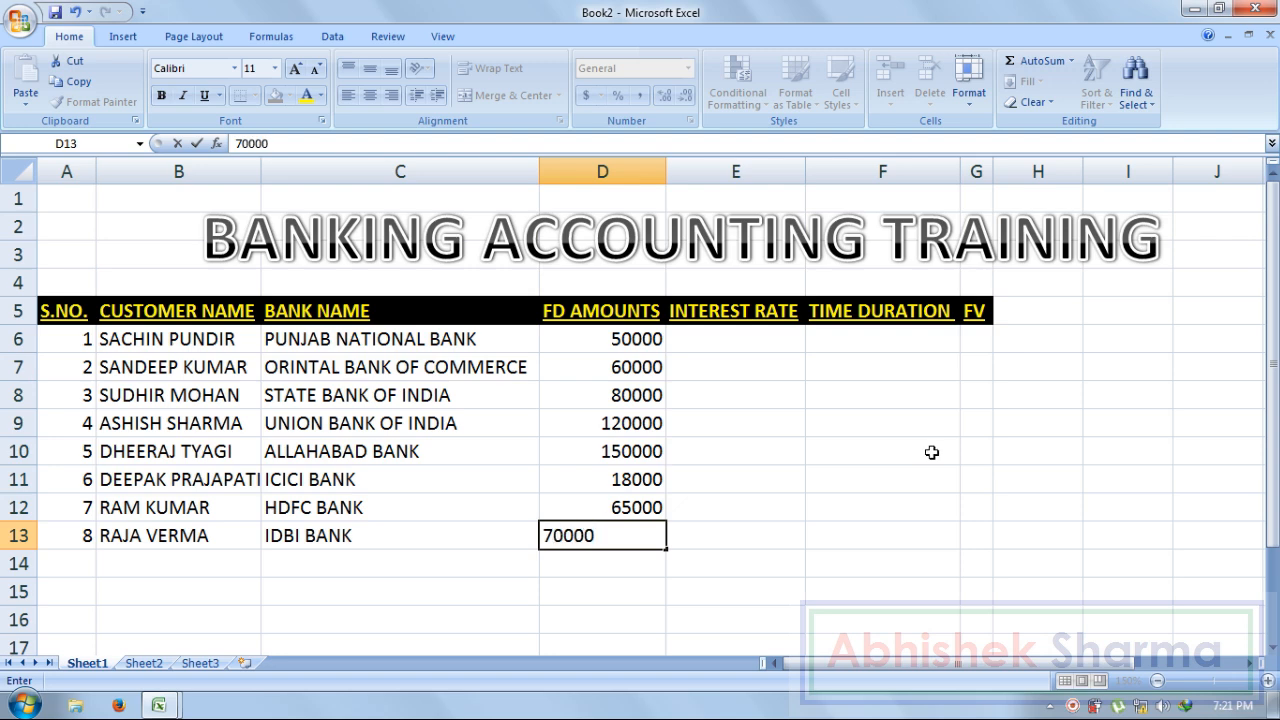
pyautogui.write('0')
pyautogui.press('Return')
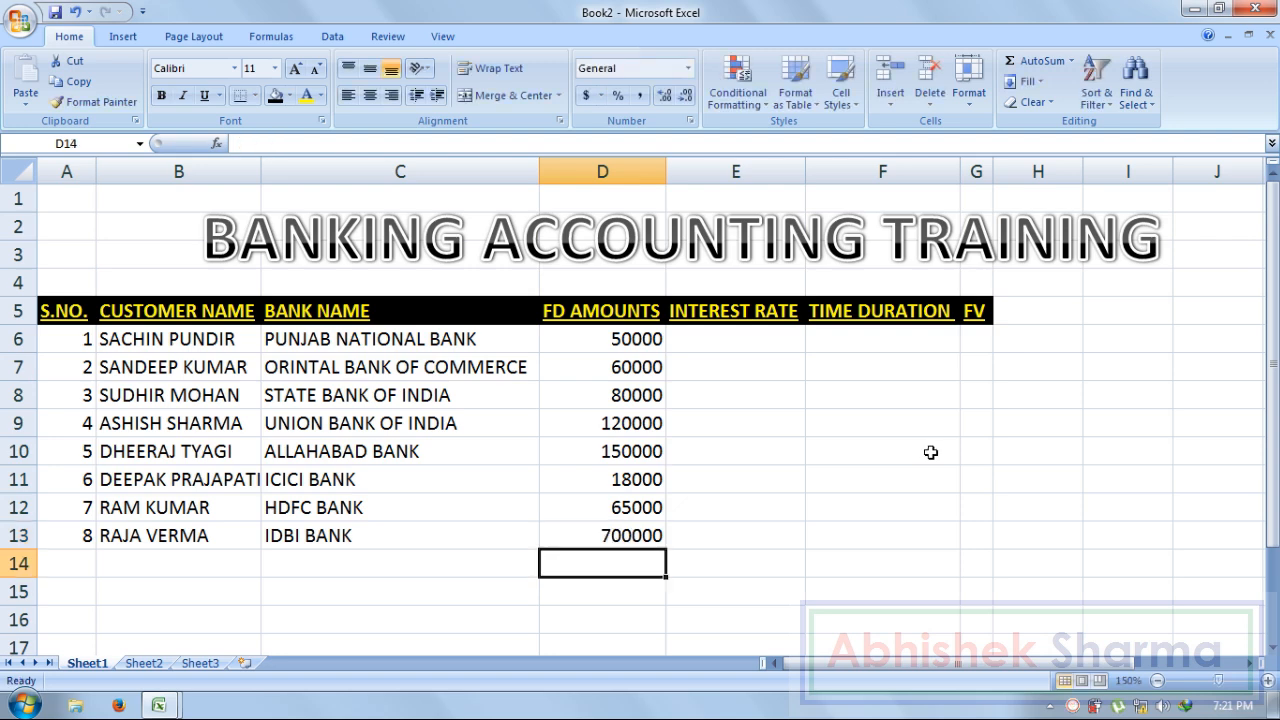
pyautogui.click(655, 499)
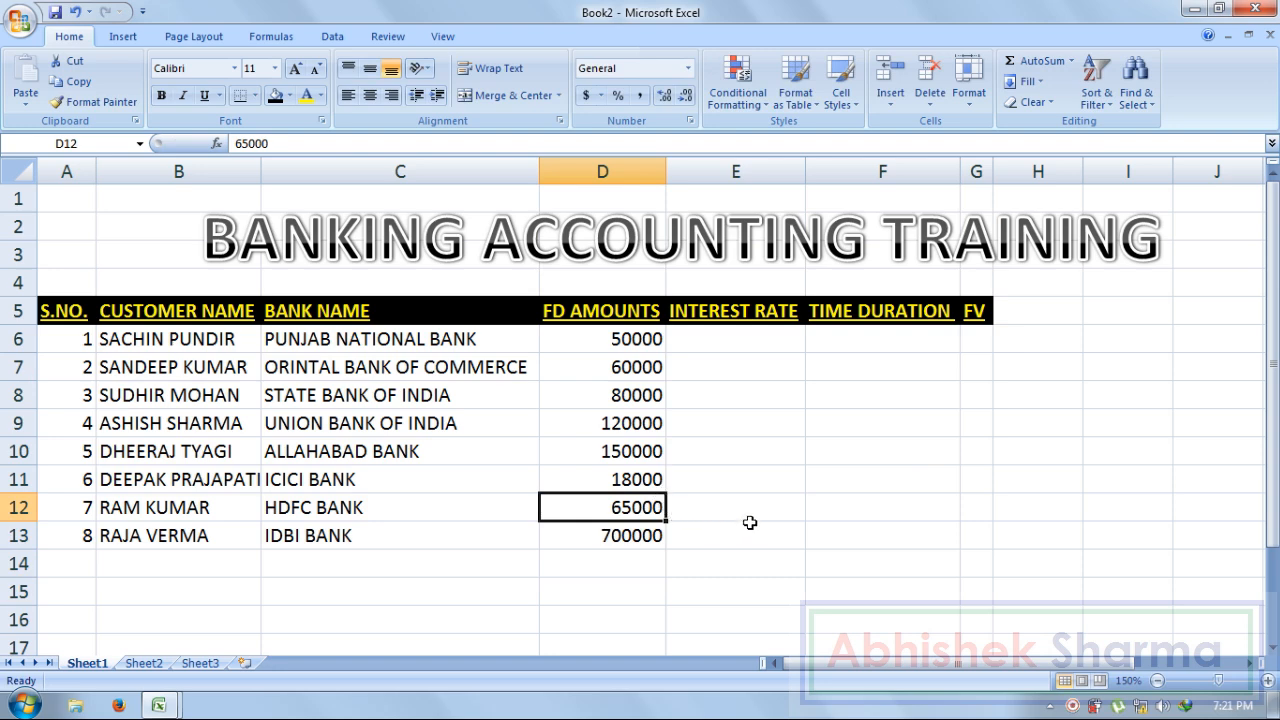
pyautogui.press('F2')
pyautogui.write('0')
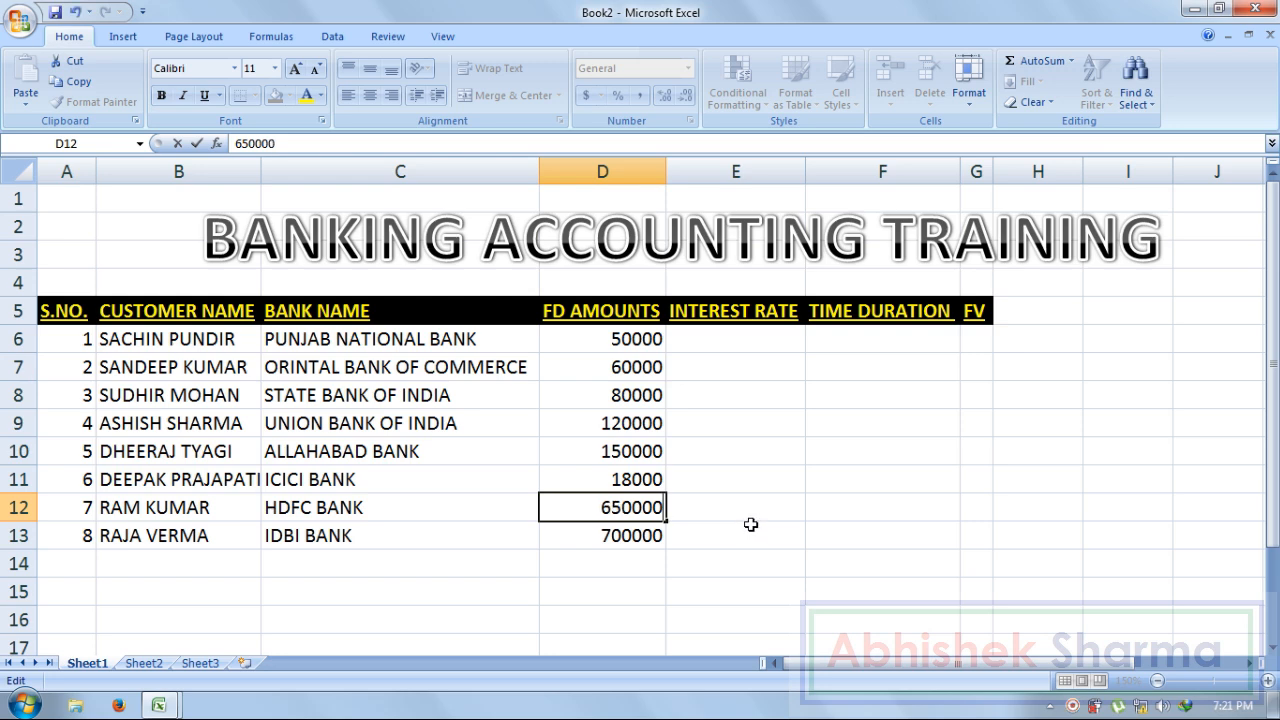
pyautogui.press('Return')
# - Correct ICICI Bank's FD amount from 18000 to 180000
pyautogui.press('Up')
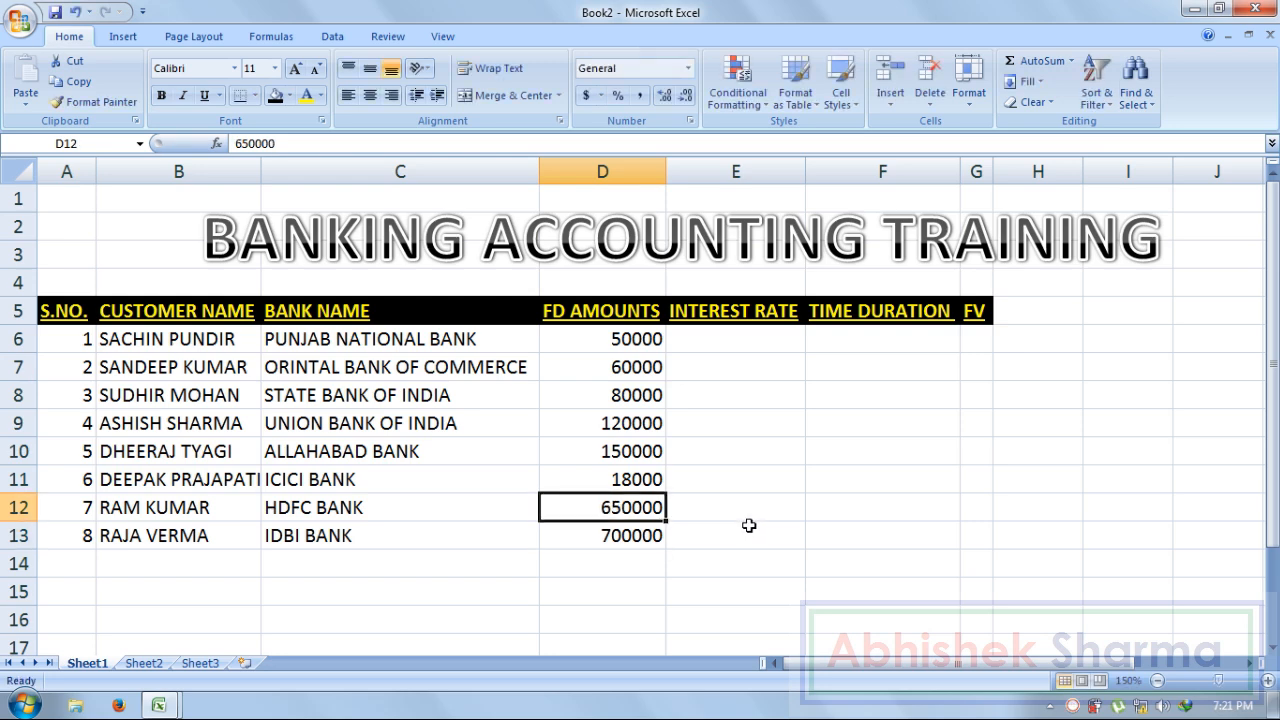
pyautogui.click(632, 480)
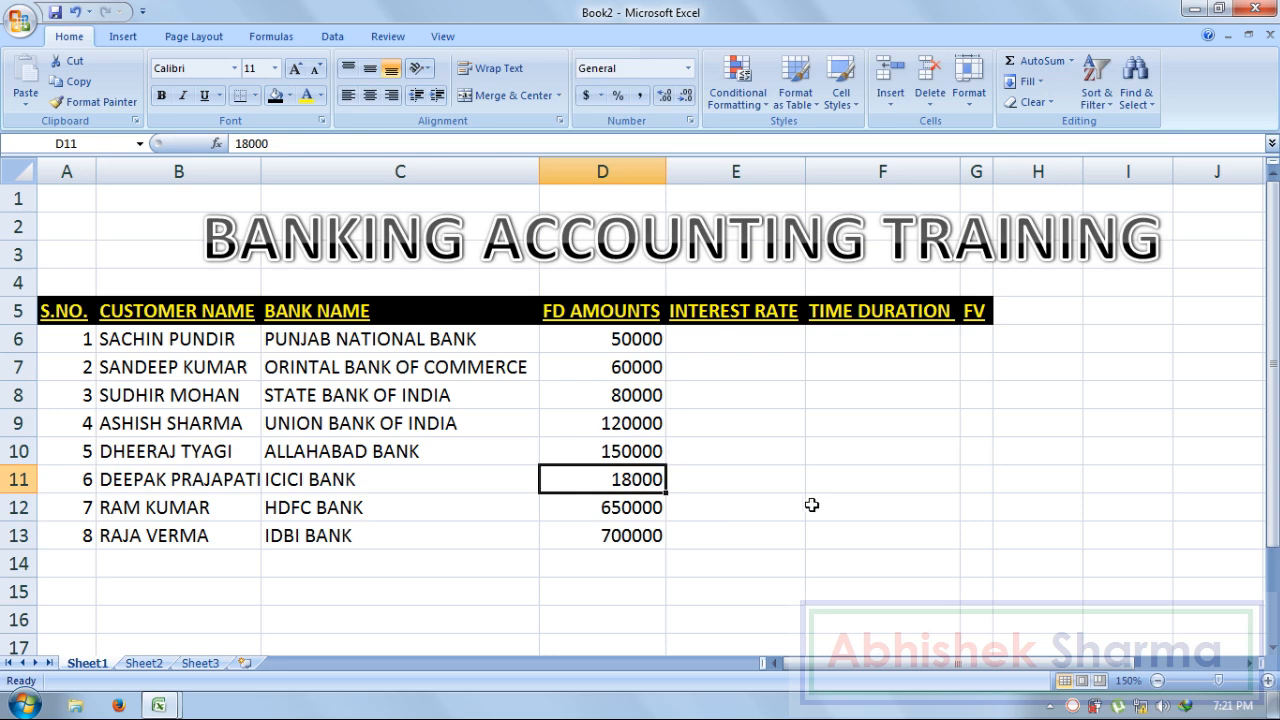
pyautogui.press('F2')
pyautogui.write('0')
pyautogui.press('Return')
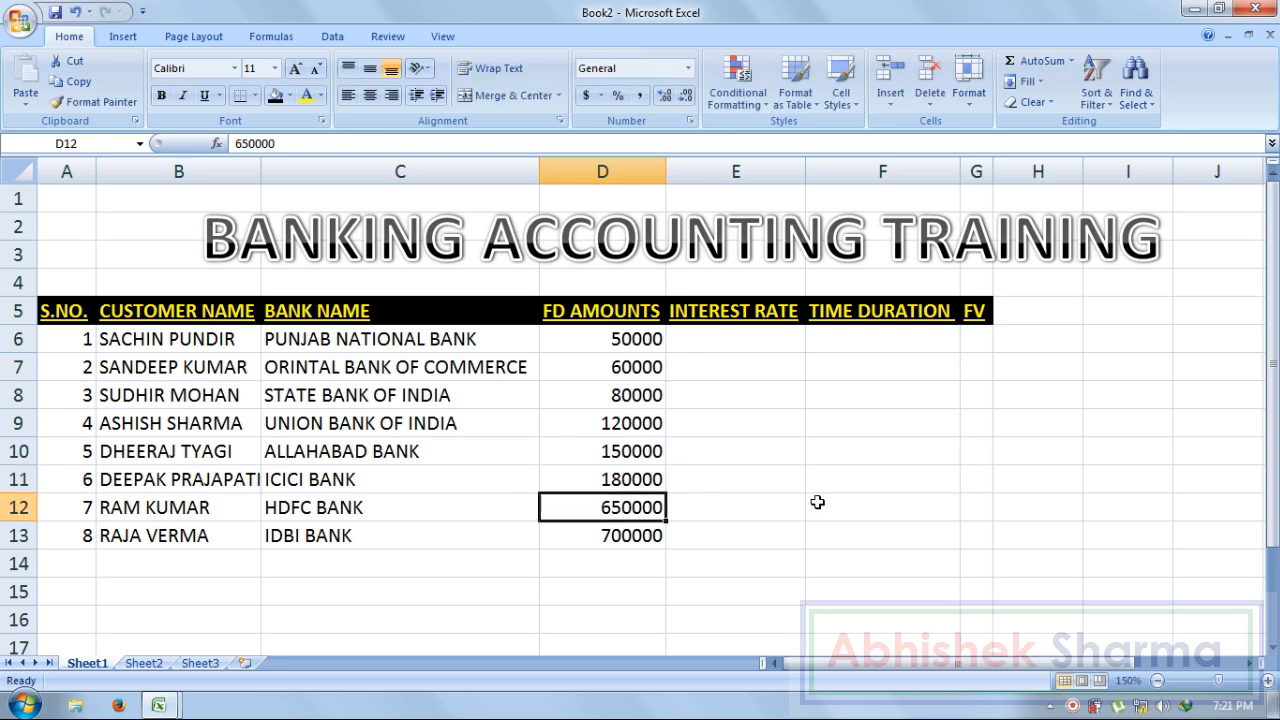
pyautogui.click(789, 412)
pyautogui.click(742, 342)
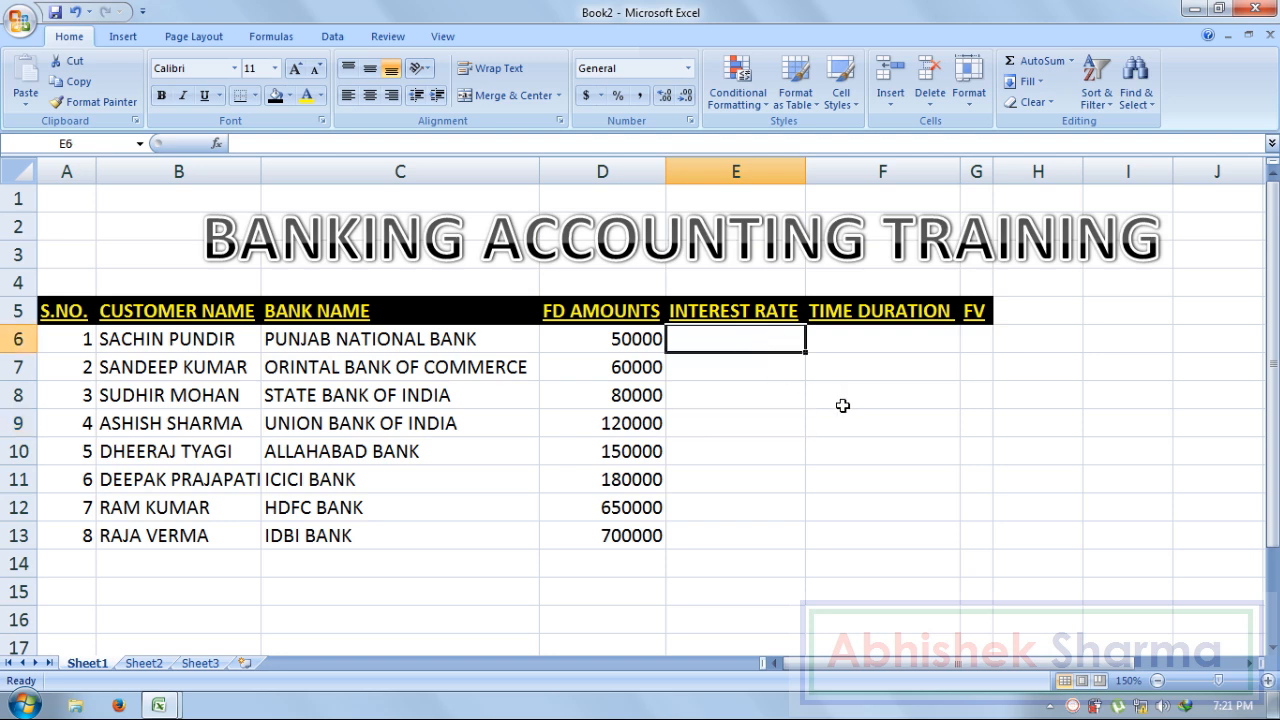
# - Enter interest rates 7%, 6%, 8%, 12%, 13%, 11%, 9.50% and 8.50% down E6:E13
pyautogui.write('7')
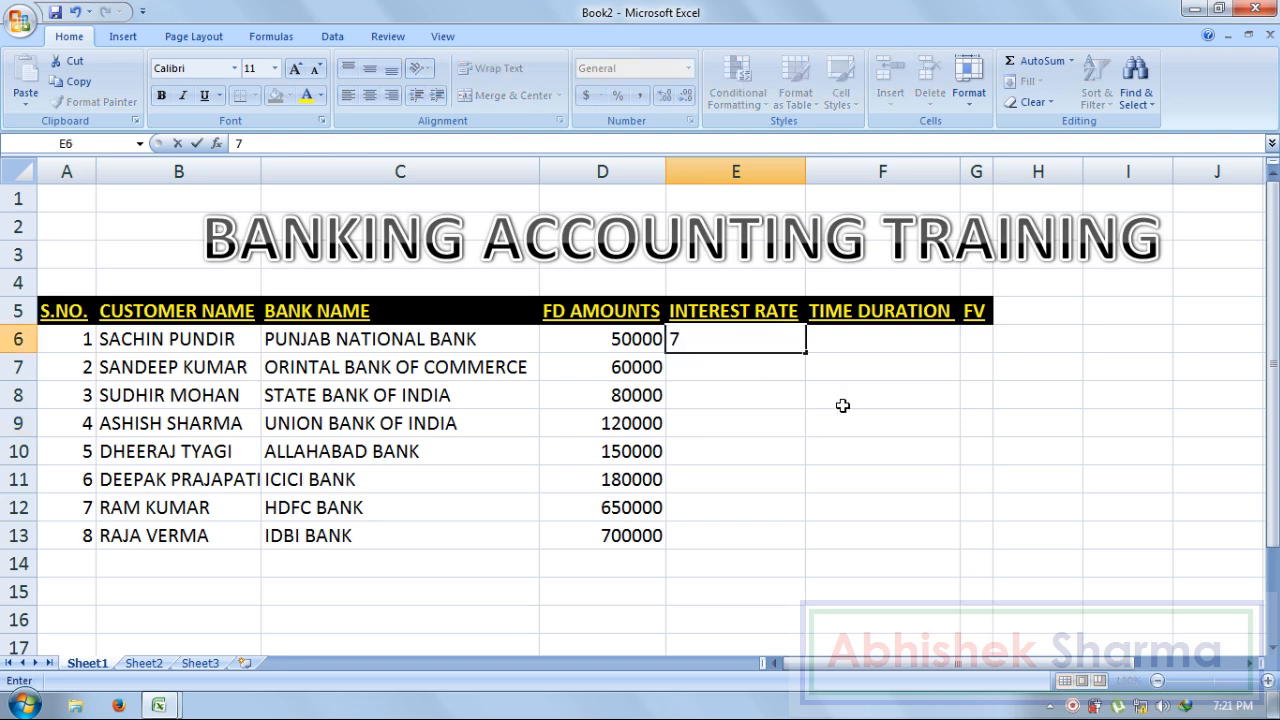
pyautogui.write('%')
pyautogui.press('Return')
pyautogui.write('6')
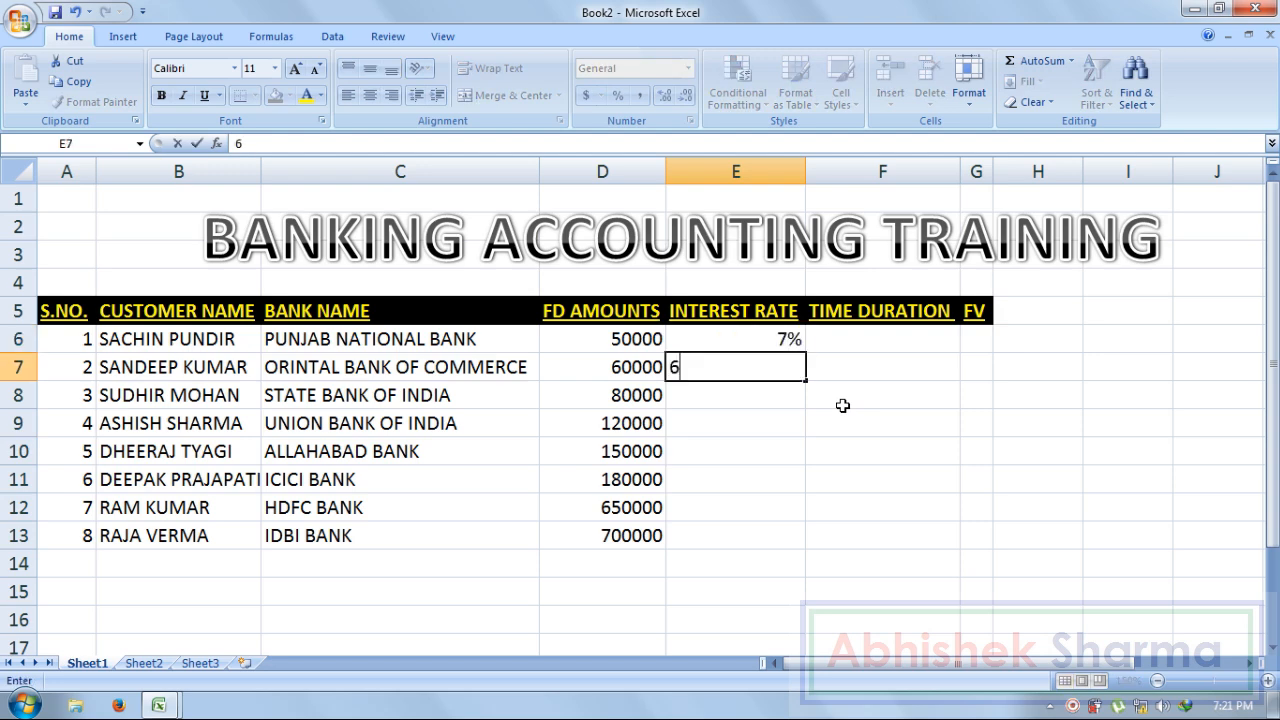
pyautogui.write('%')
pyautogui.press('Return')
pyautogui.write('8%')
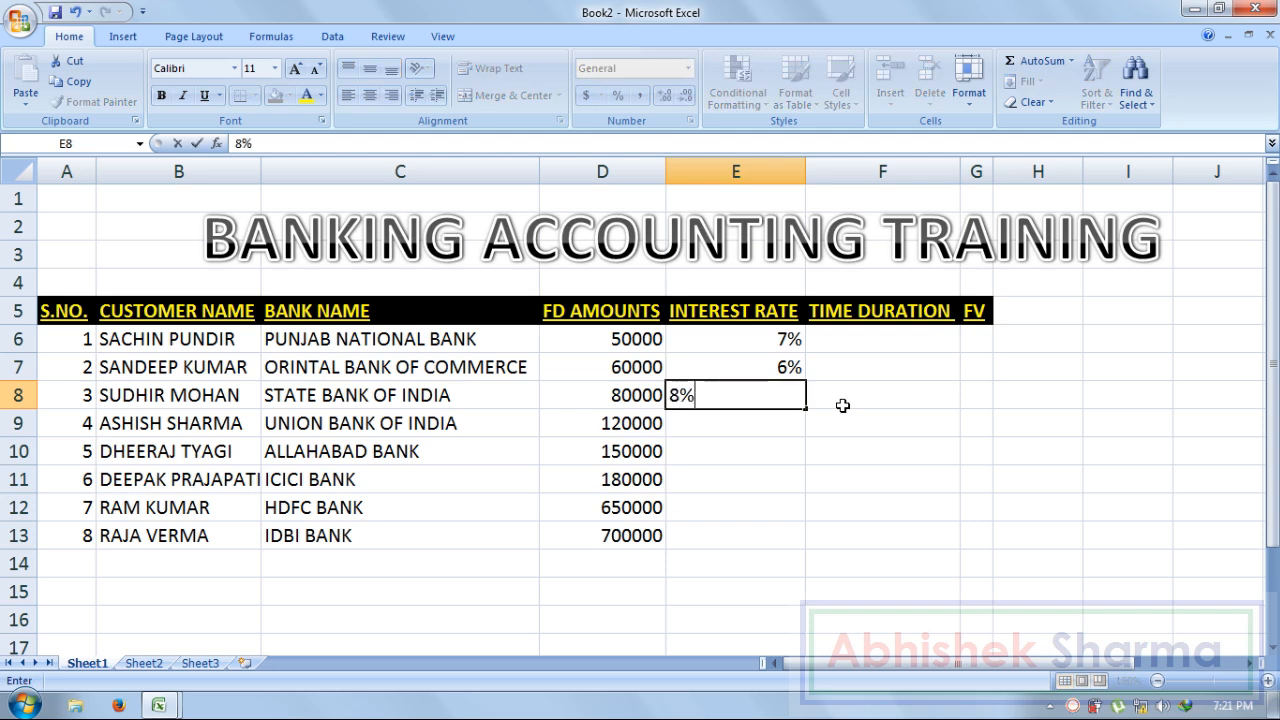
pyautogui.press('Return')
pyautogui.write('12')
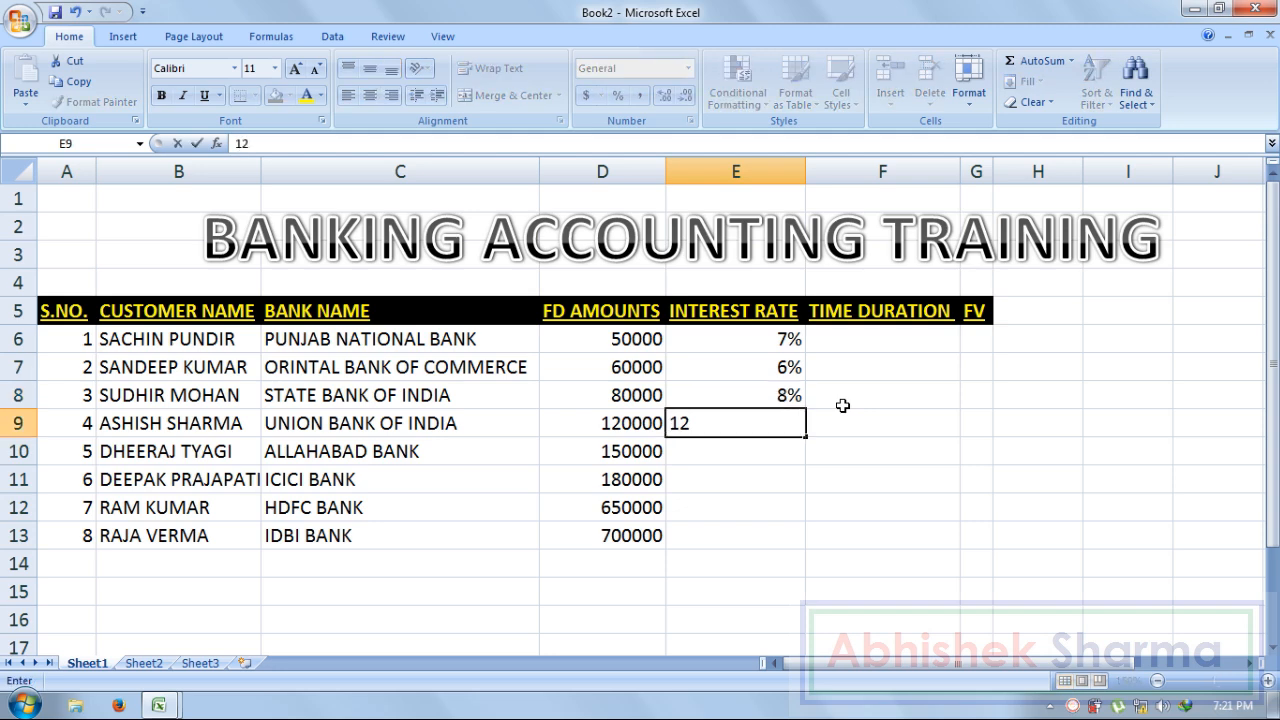
pyautogui.write('%')
pyautogui.press('Return')
pyautogui.write('13')
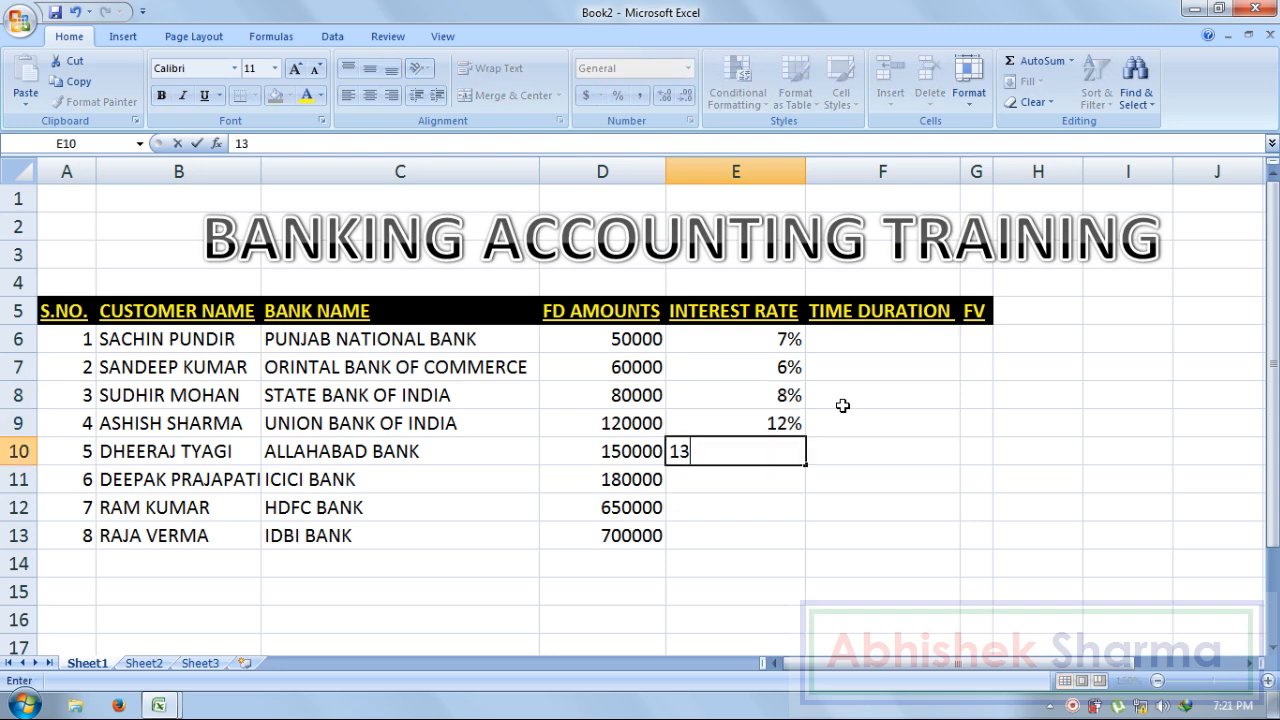
pyautogui.write('%')
pyautogui.press('Return')
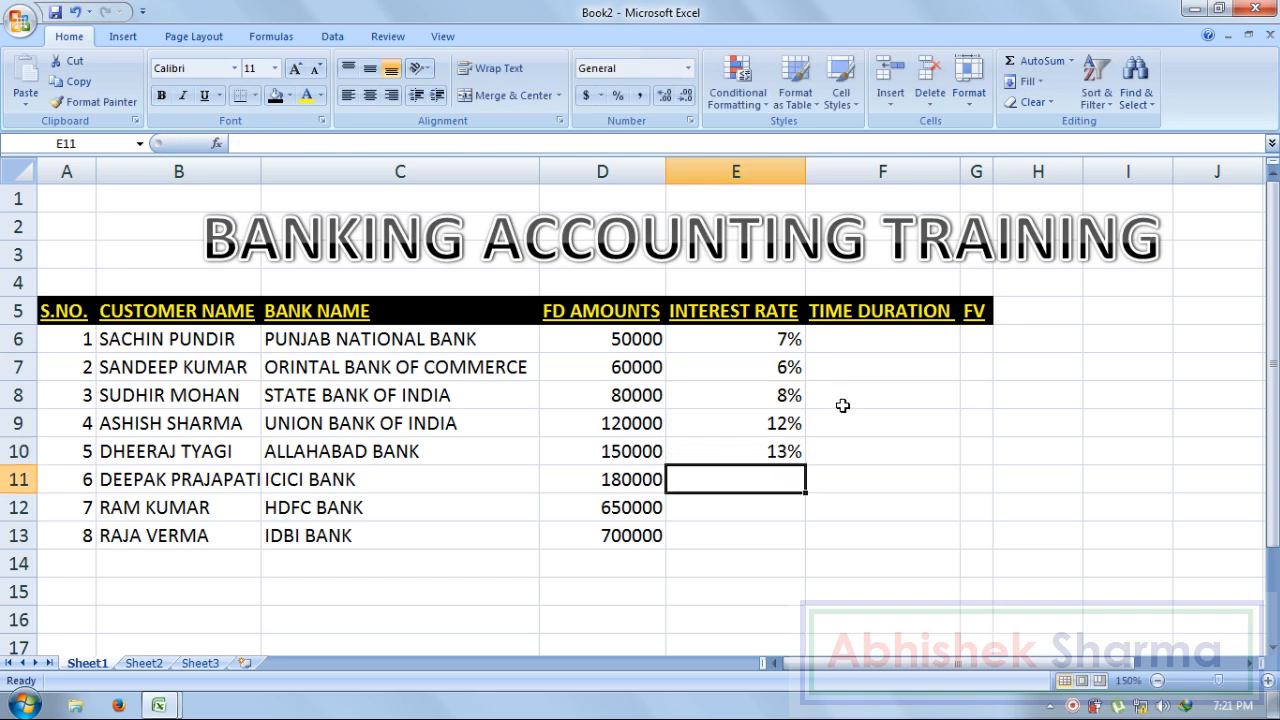
pyautogui.write('11%')
pyautogui.press('Return')
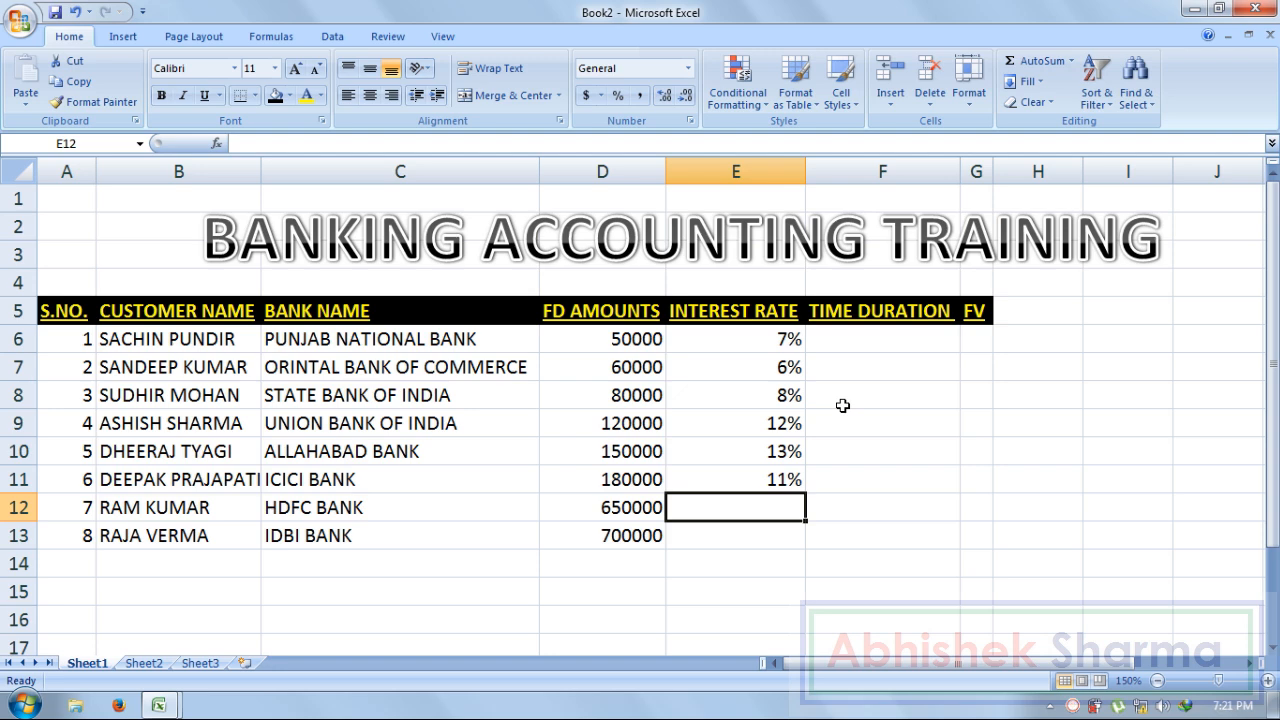
pyautogui.write('9.5')
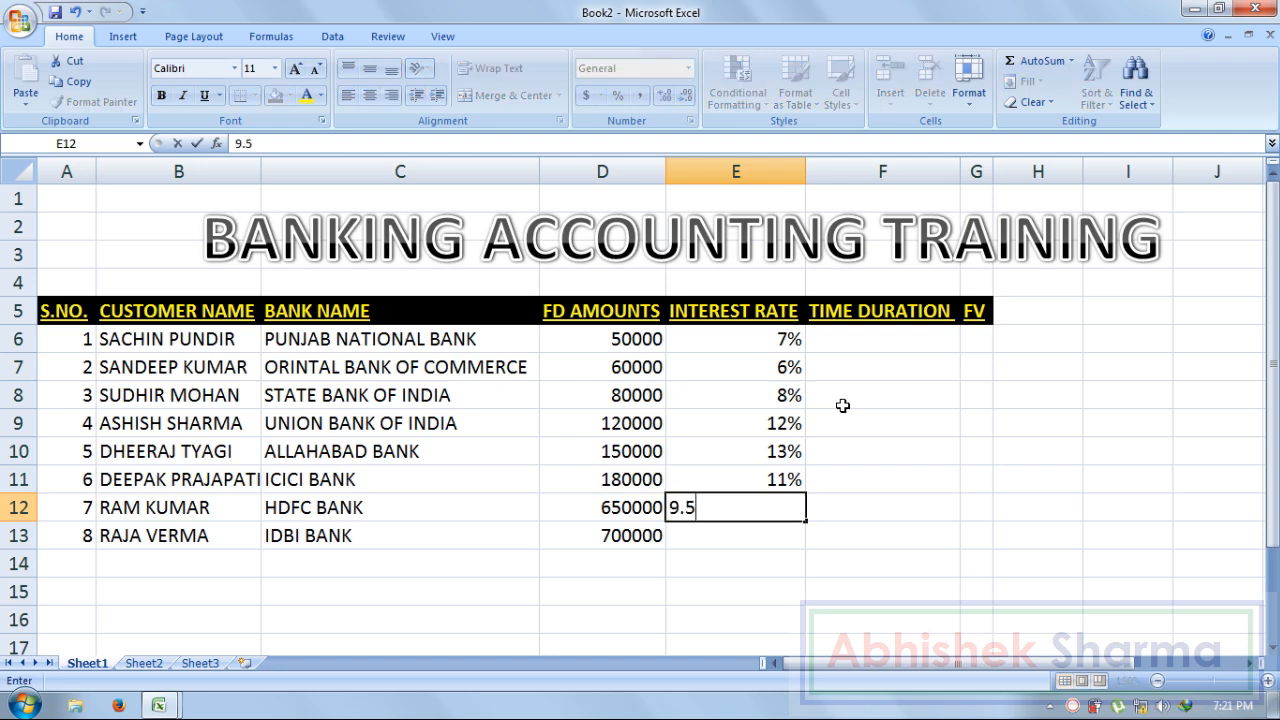
pyautogui.press('Return')
pyautogui.write('8.5')
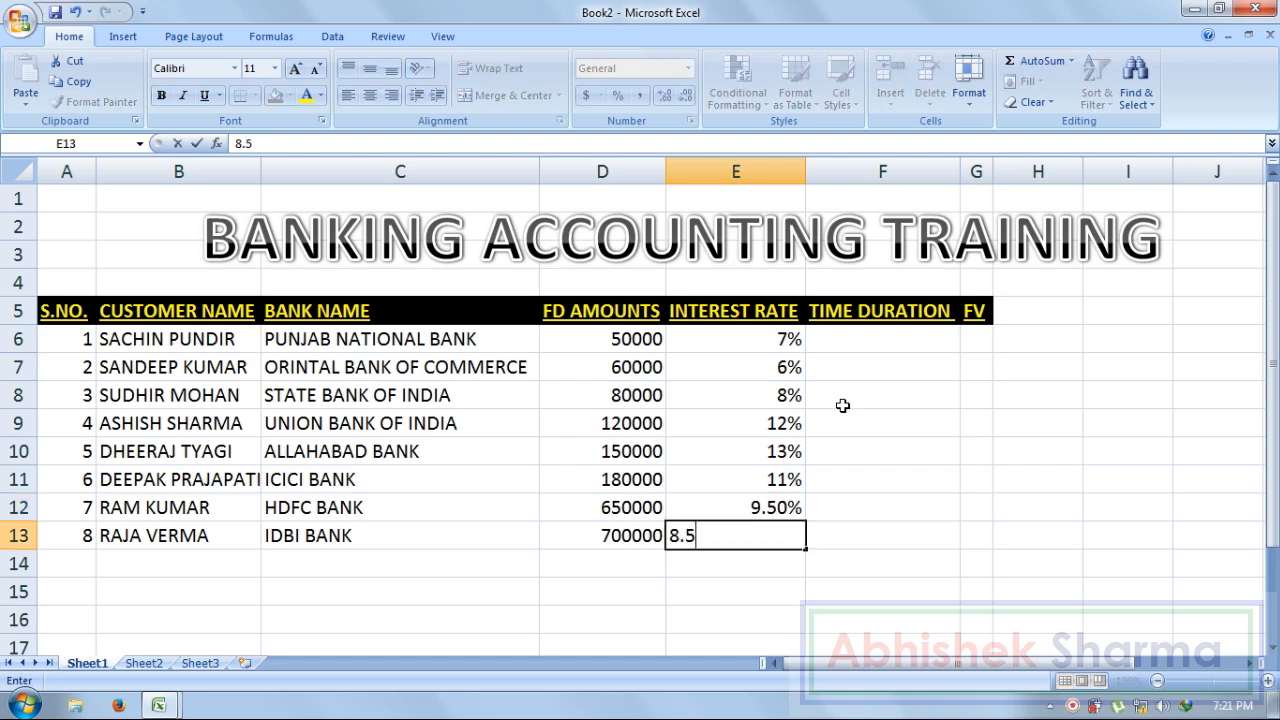
pyautogui.write('0%')
pyautogui.press('Tab')
pyautogui.press('Up')
pyautogui.press('Up')
pyautogui.press('Up')
pyautogui.press('Up')
pyautogui.press('Up')
pyautogui.press('Up')
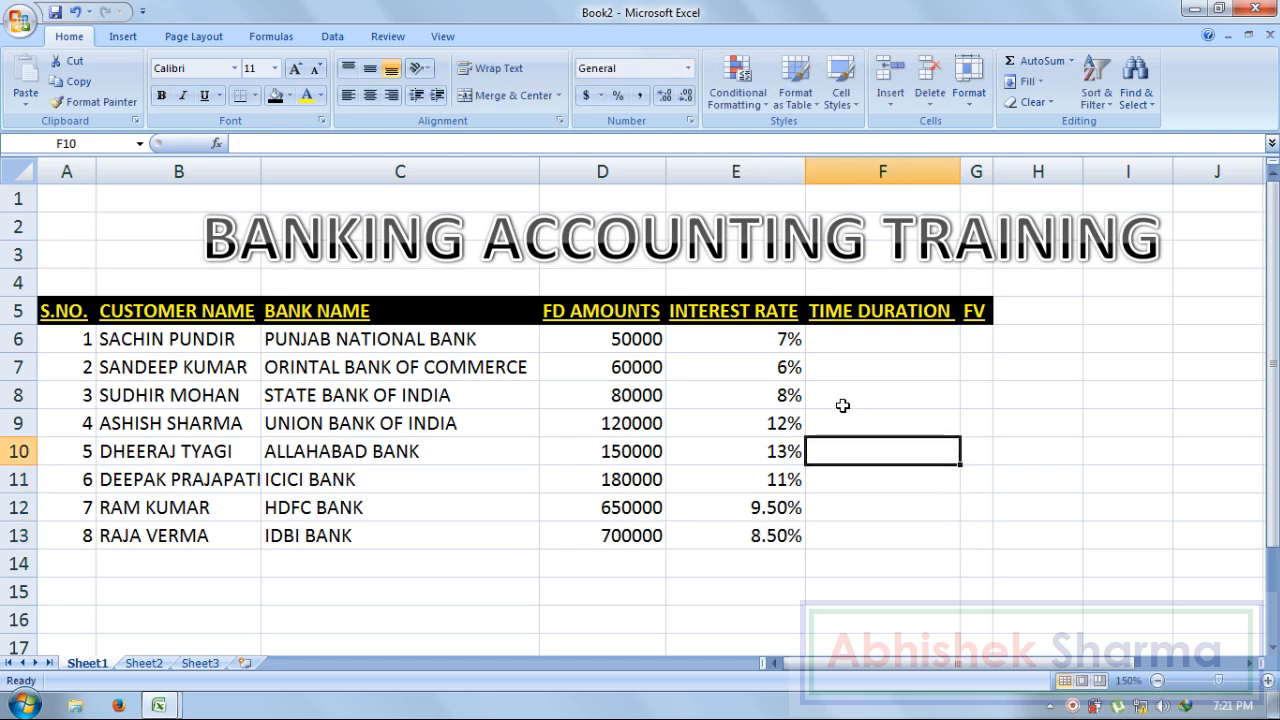
pyautogui.press('Up')
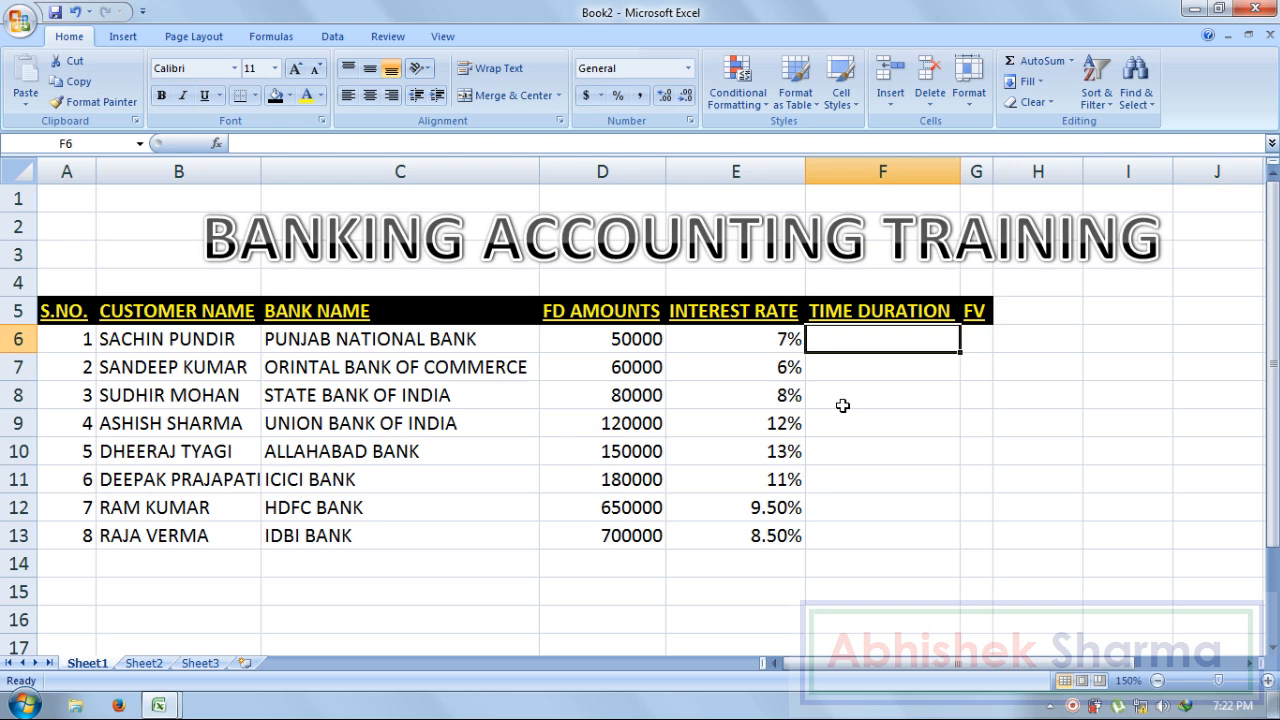
# - Clear the mistaken 12, then enter durations 5, 8, 10, 15, 14, 8, 7, 5 down F6:F13
pyautogui.write('12')
pyautogui.press('Return')
pyautogui.press('Up')
pyautogui.press('Delete')
pyautogui.write('5')
pyautogui.press('Return')
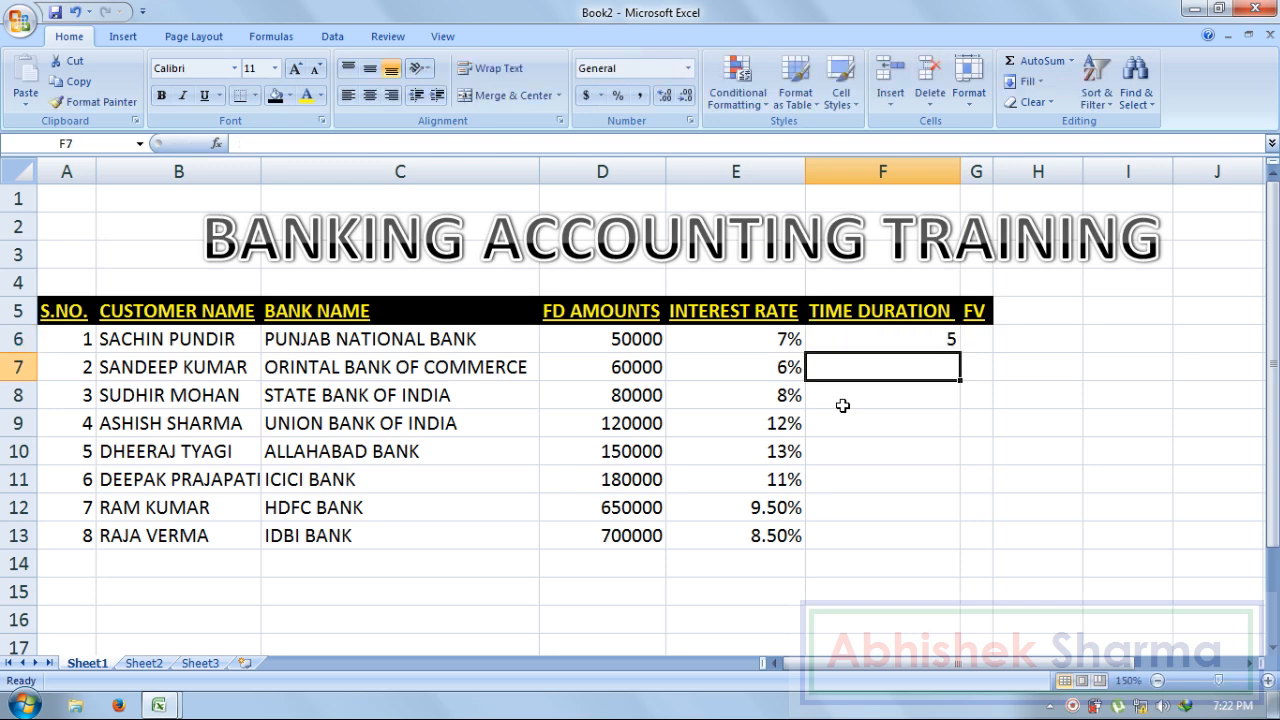
pyautogui.write('8')
pyautogui.press('Return')
pyautogui.write('10')
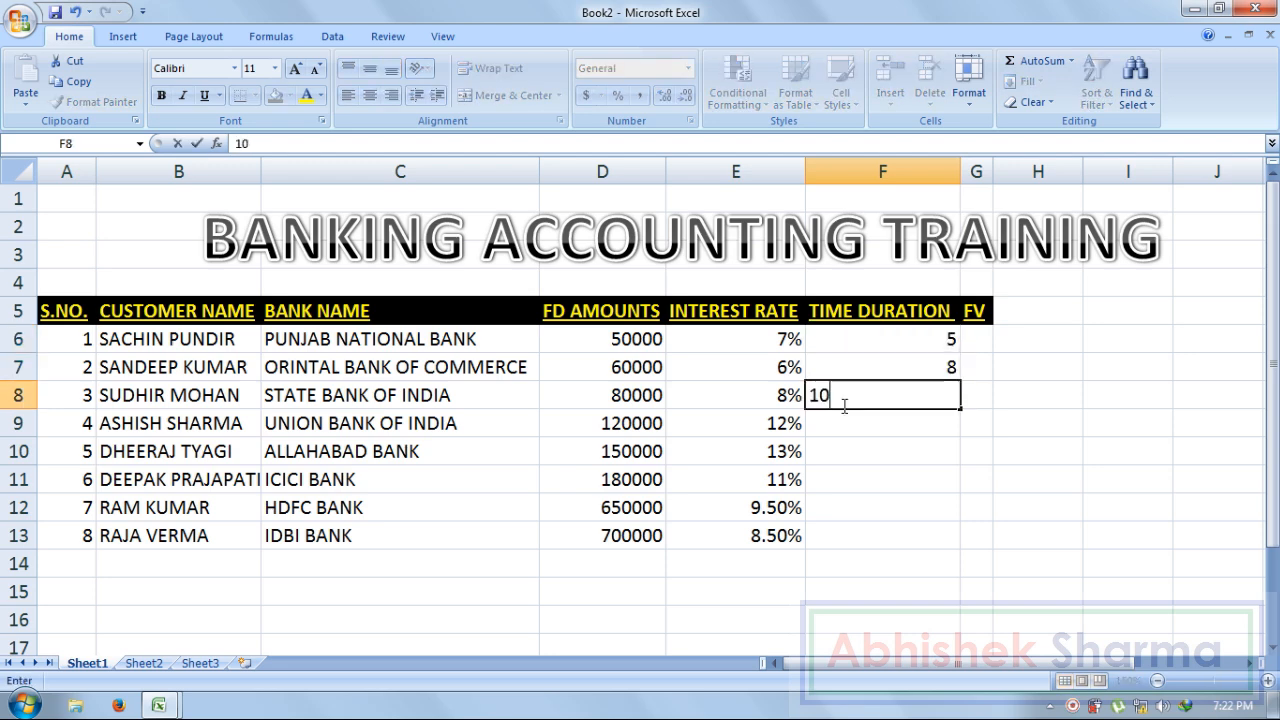
pyautogui.press('Return')
pyautogui.write('15')
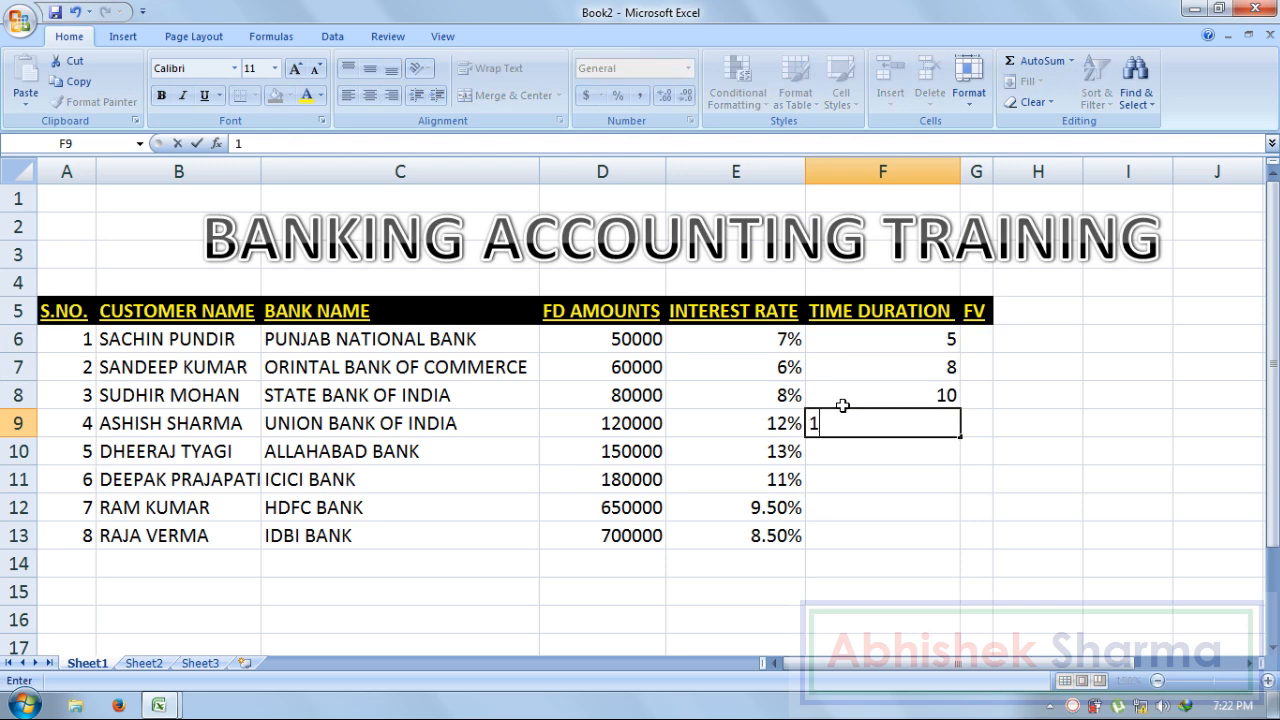
pyautogui.press('Return')
pyautogui.write('14')
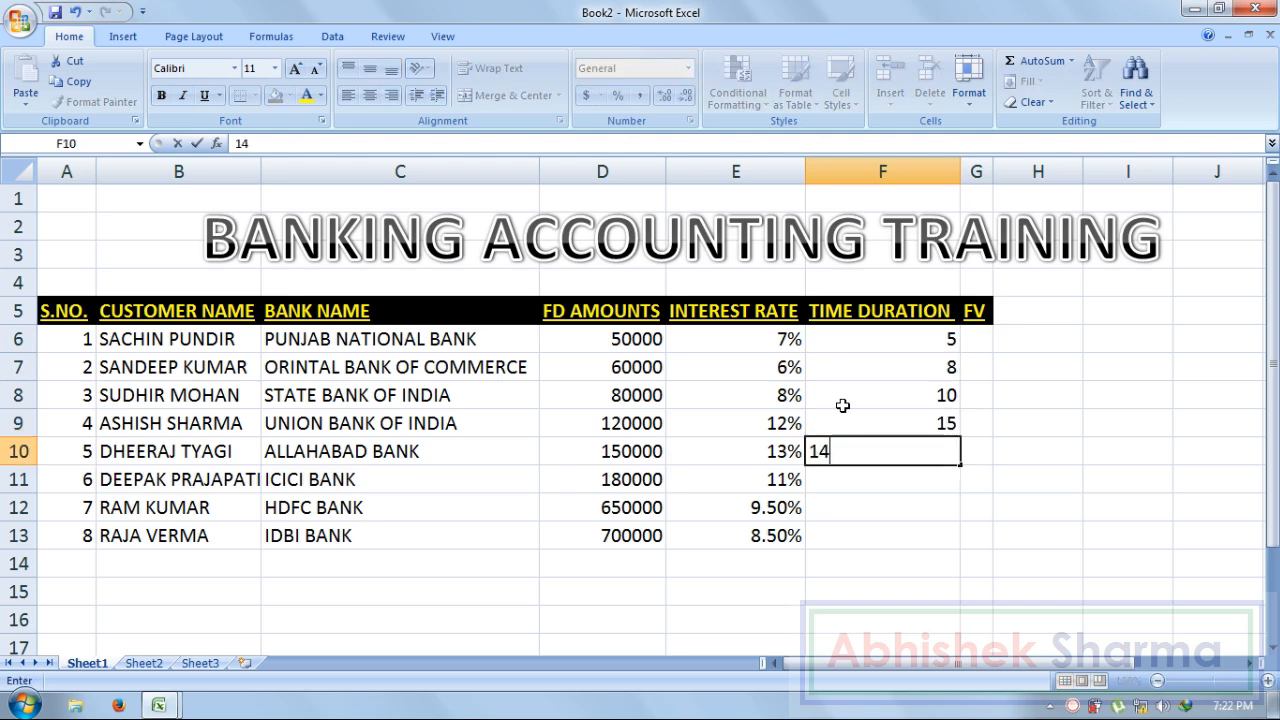
pyautogui.press('Return')
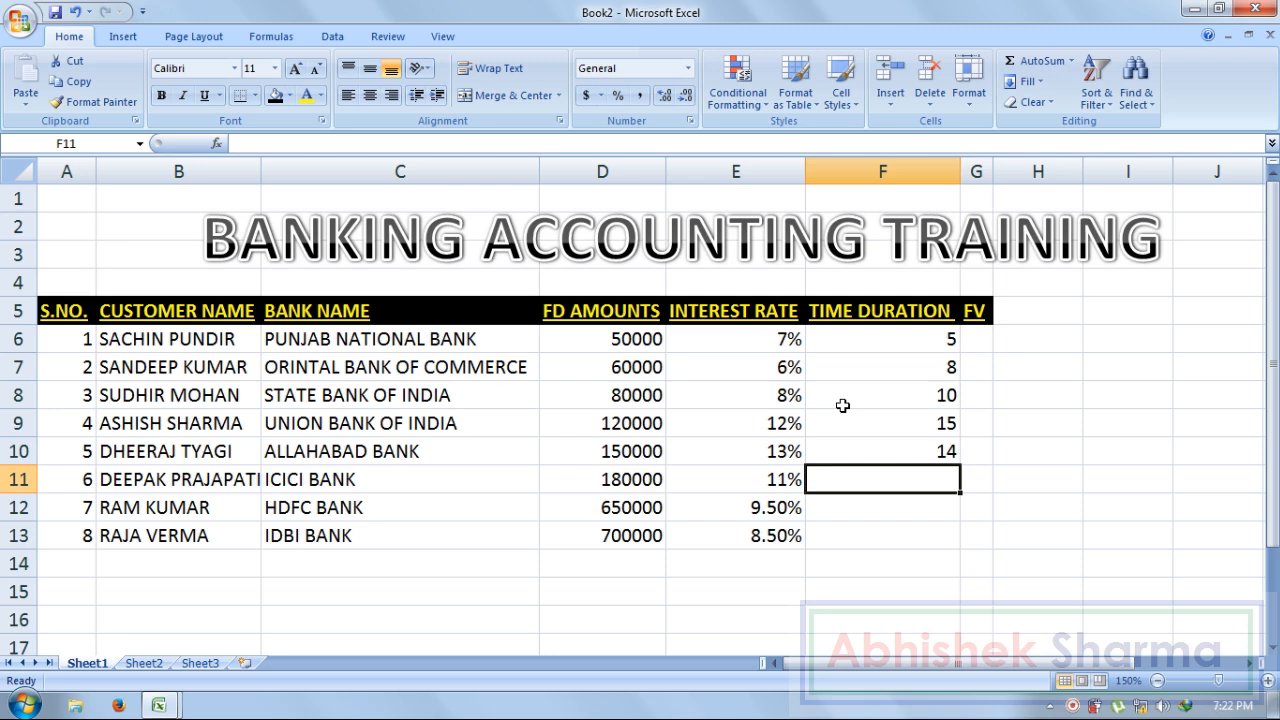
pyautogui.write('8')
pyautogui.press('Return')
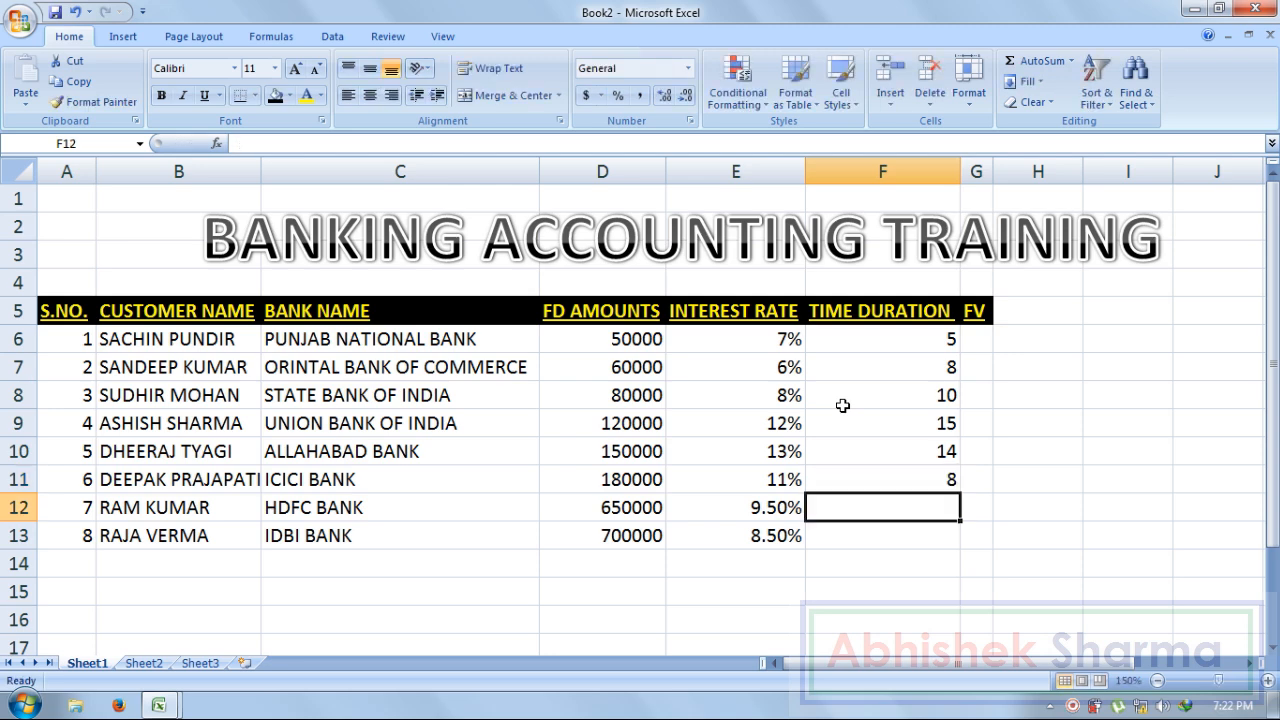
pyautogui.write('7')
pyautogui.press('Return')
pyautogui.write('5')
pyautogui.press('Return')
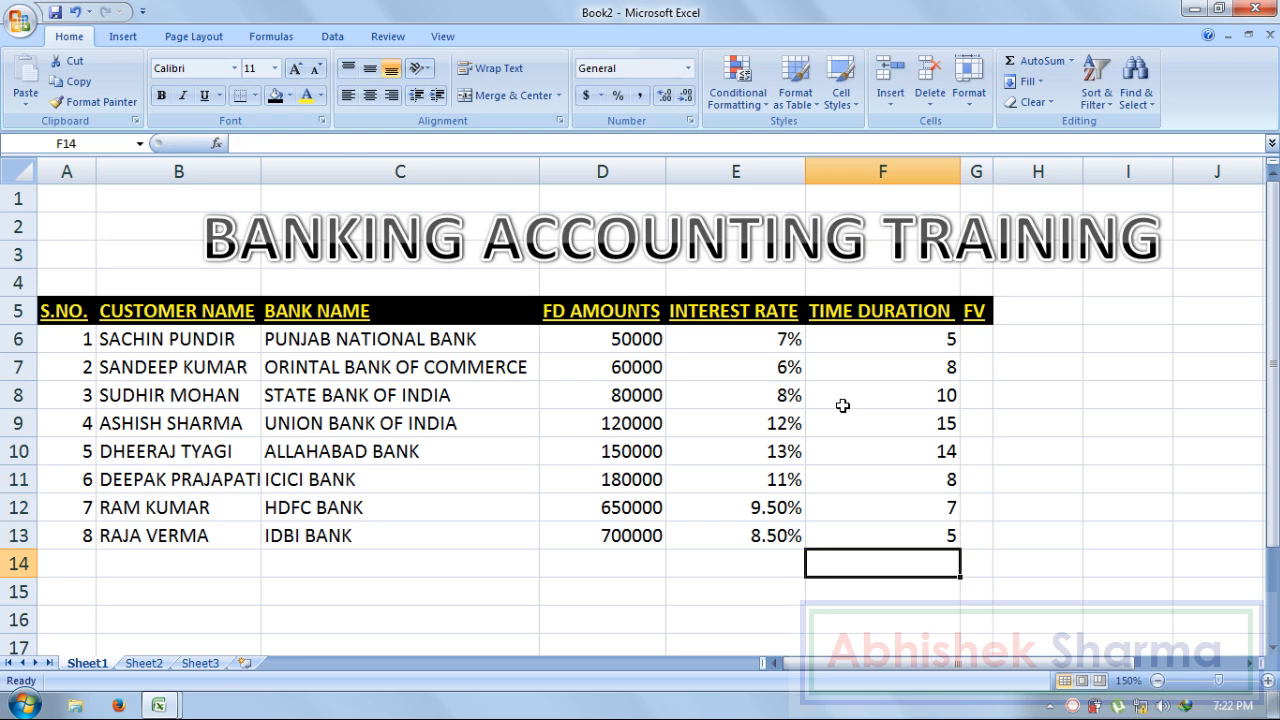
# - Widen column G, select G6, and search Insert Function for FV to open its arguments
pyautogui.moveTo(992, 172); pyautogui.dragTo(1076, 172)
pyautogui.click(1044, 386)
pyautogui.click(1046, 340)
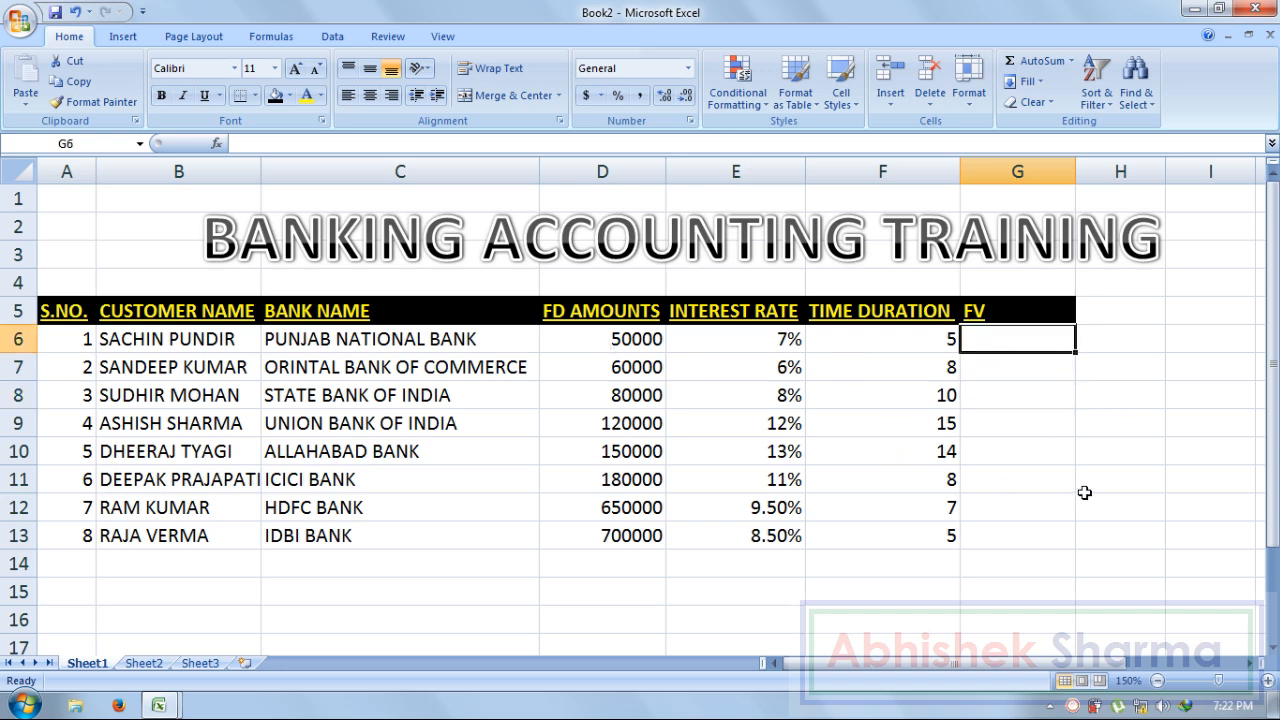
pyautogui.click(219, 145)
pyautogui.moveTo(528, 352); pyautogui.dragTo(396, 240)
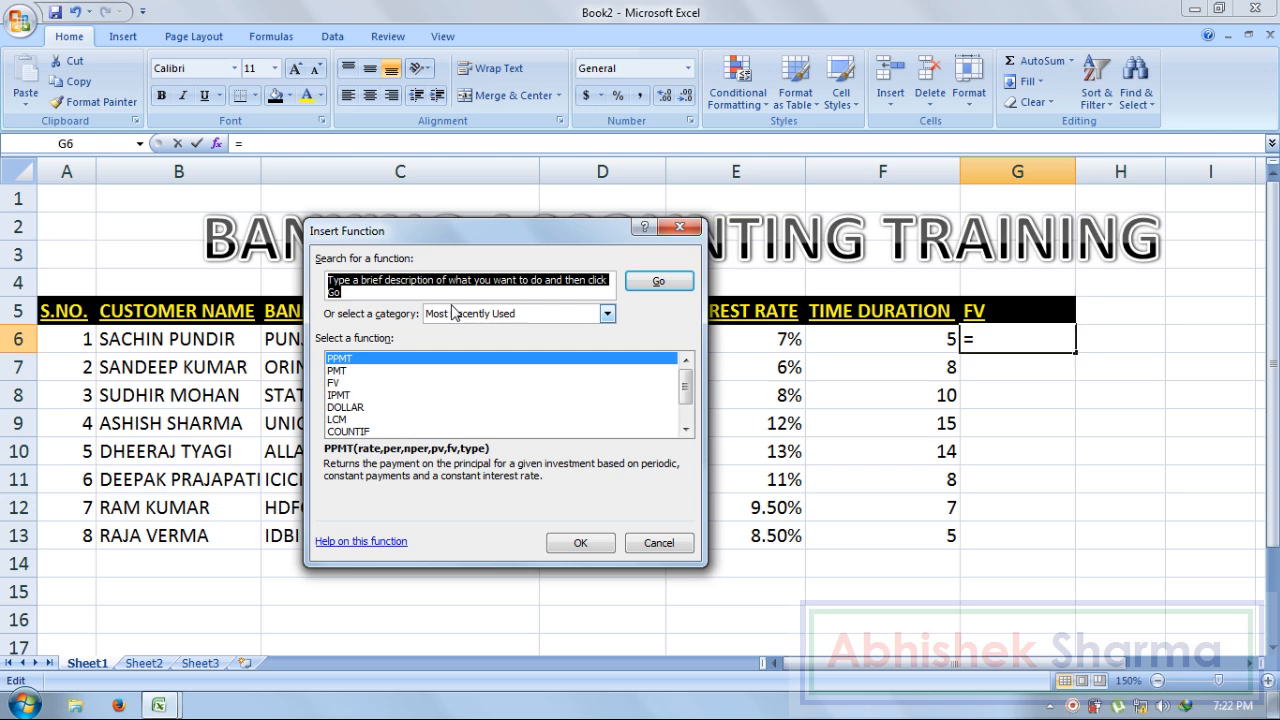
pyautogui.write('FV')
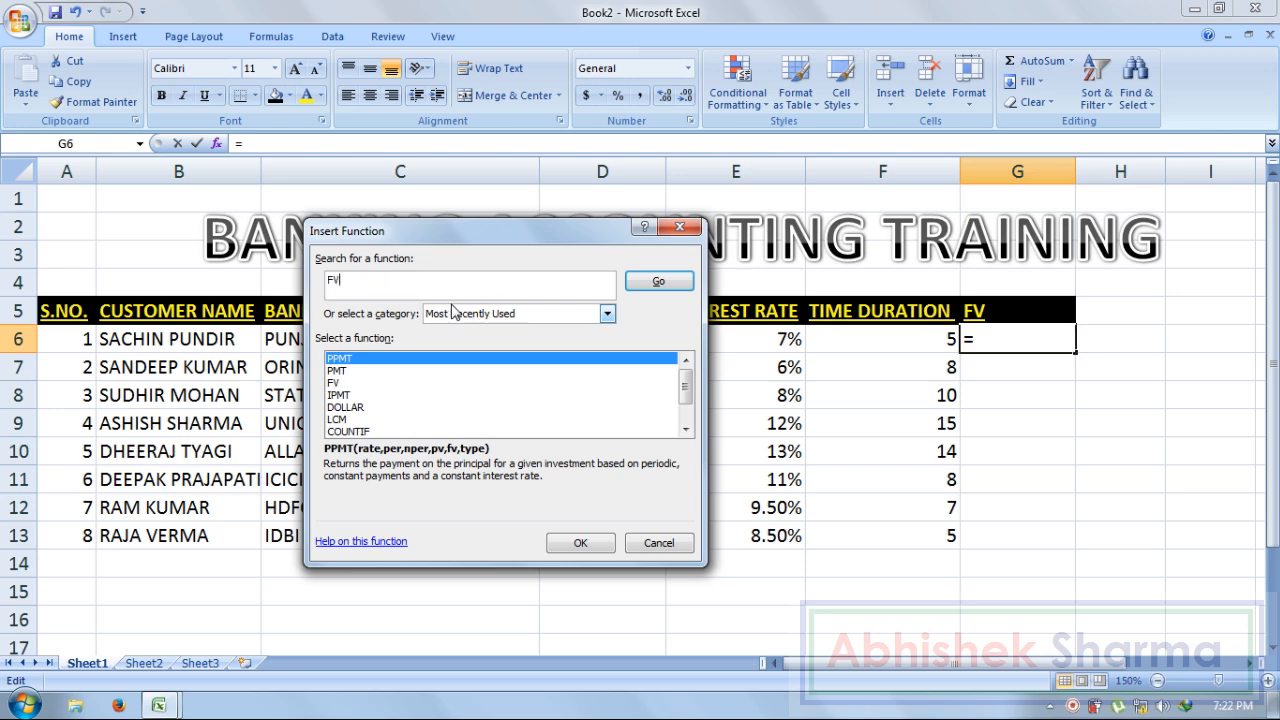
pyautogui.click(660, 282)
pyautogui.click(606, 547)
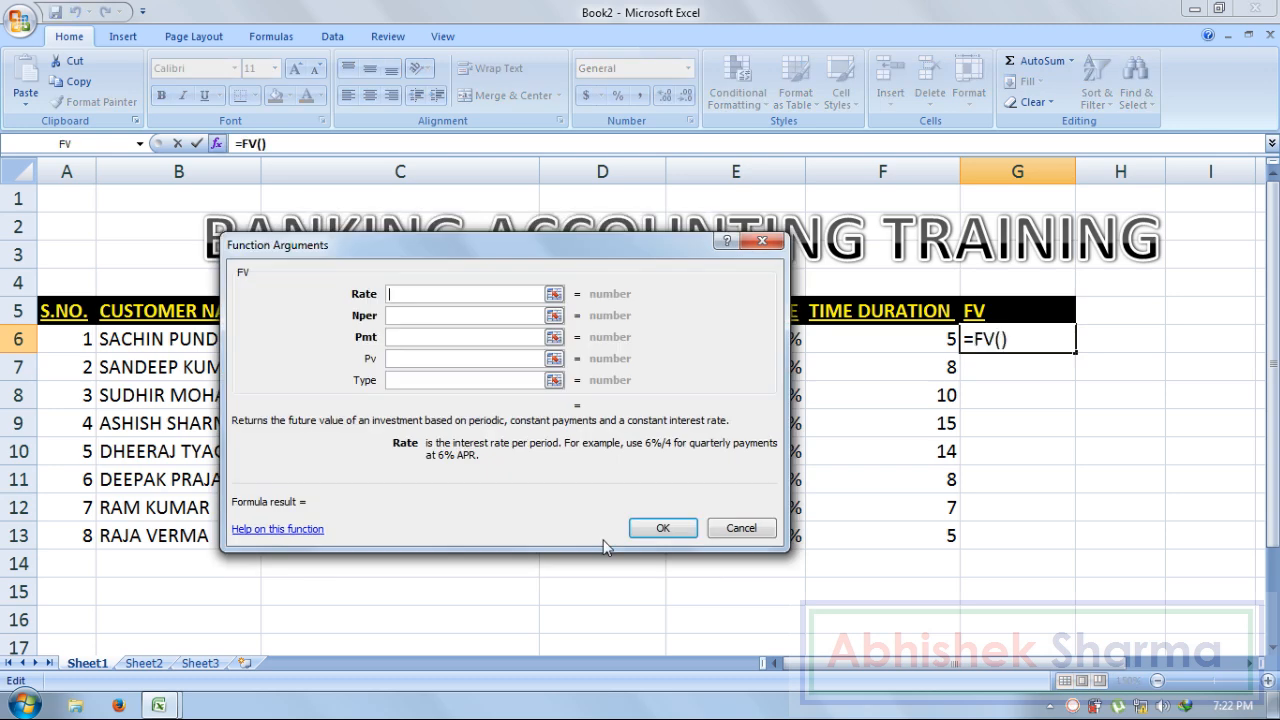
# - Enter Rate 7% and Nper 5 in the FV Function Arguments dialog
pyautogui.moveTo(626, 256); pyautogui.dragTo(591, 364)
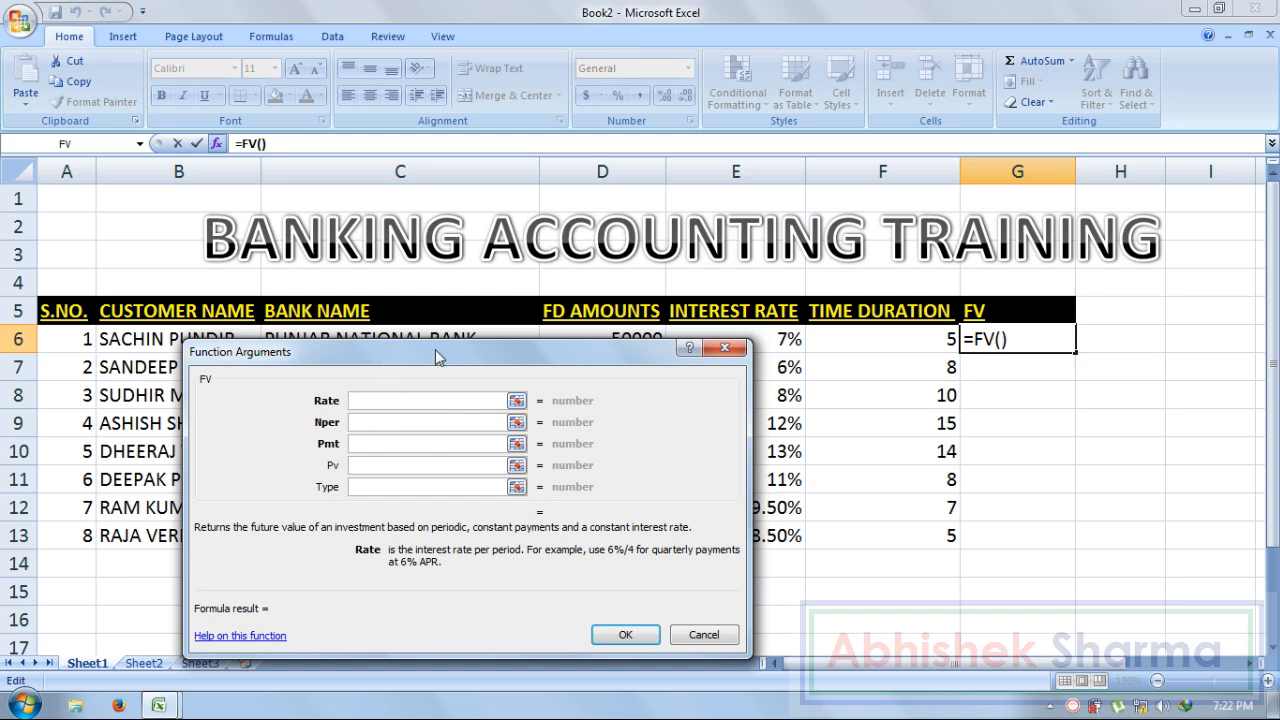
pyautogui.moveTo(440, 352); pyautogui.dragTo(684, 398)
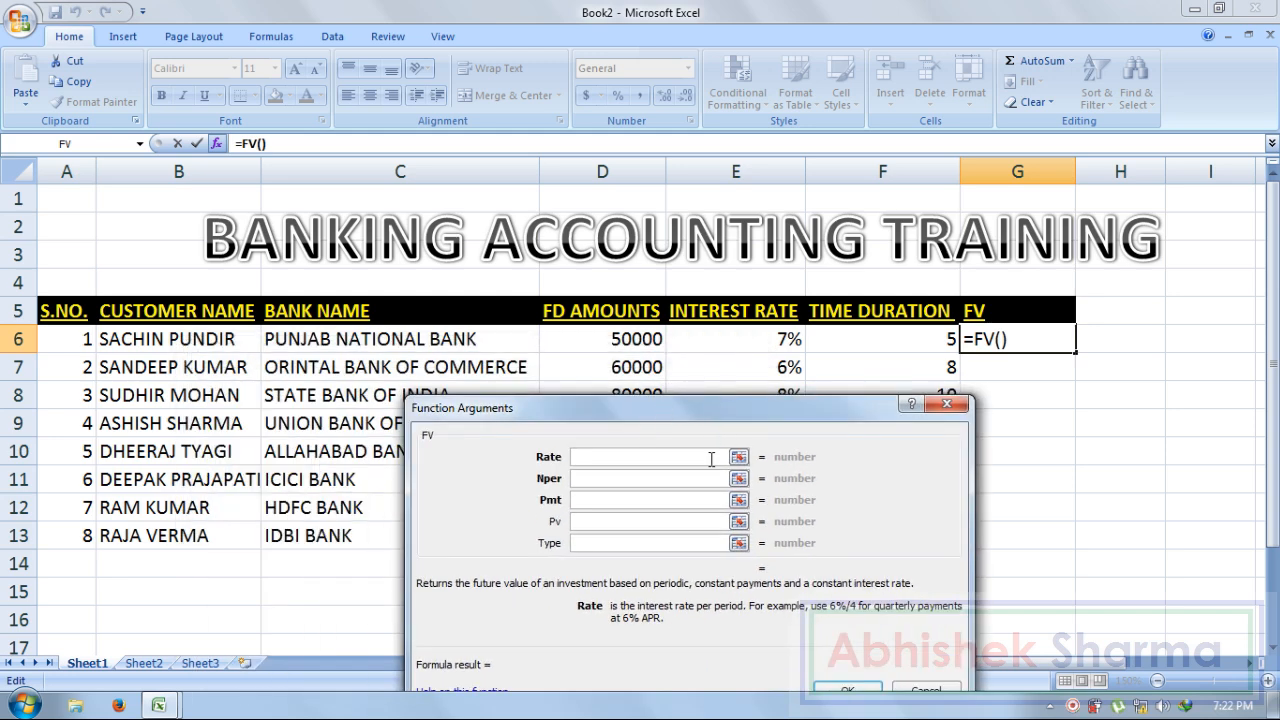
pyautogui.write('7%')
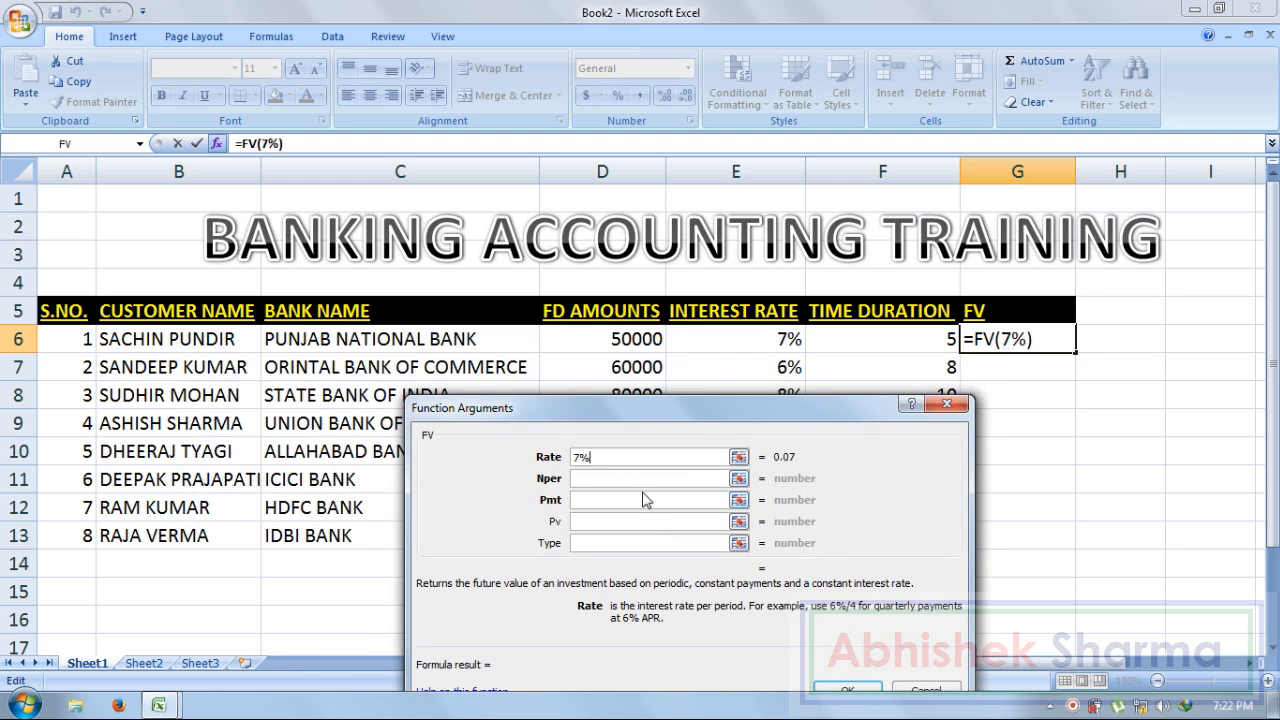
pyautogui.click(632, 477)
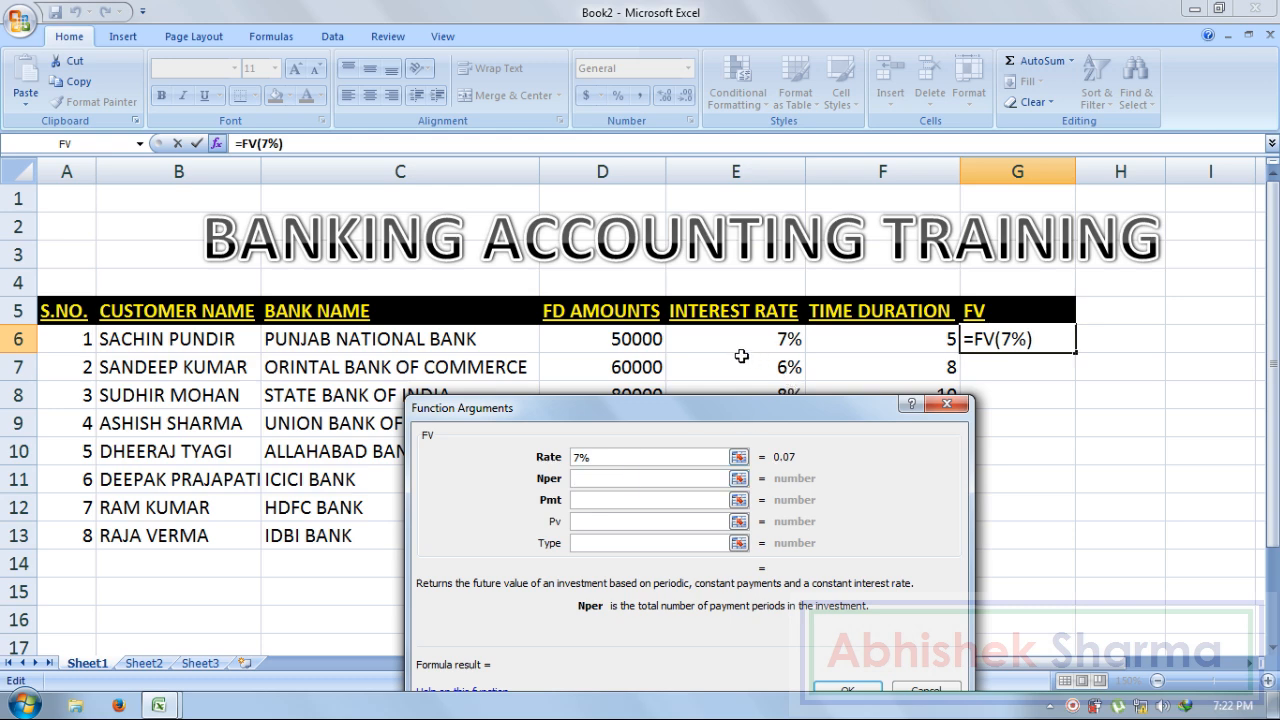
pyautogui.write('5')
pyautogui.click(670, 501)
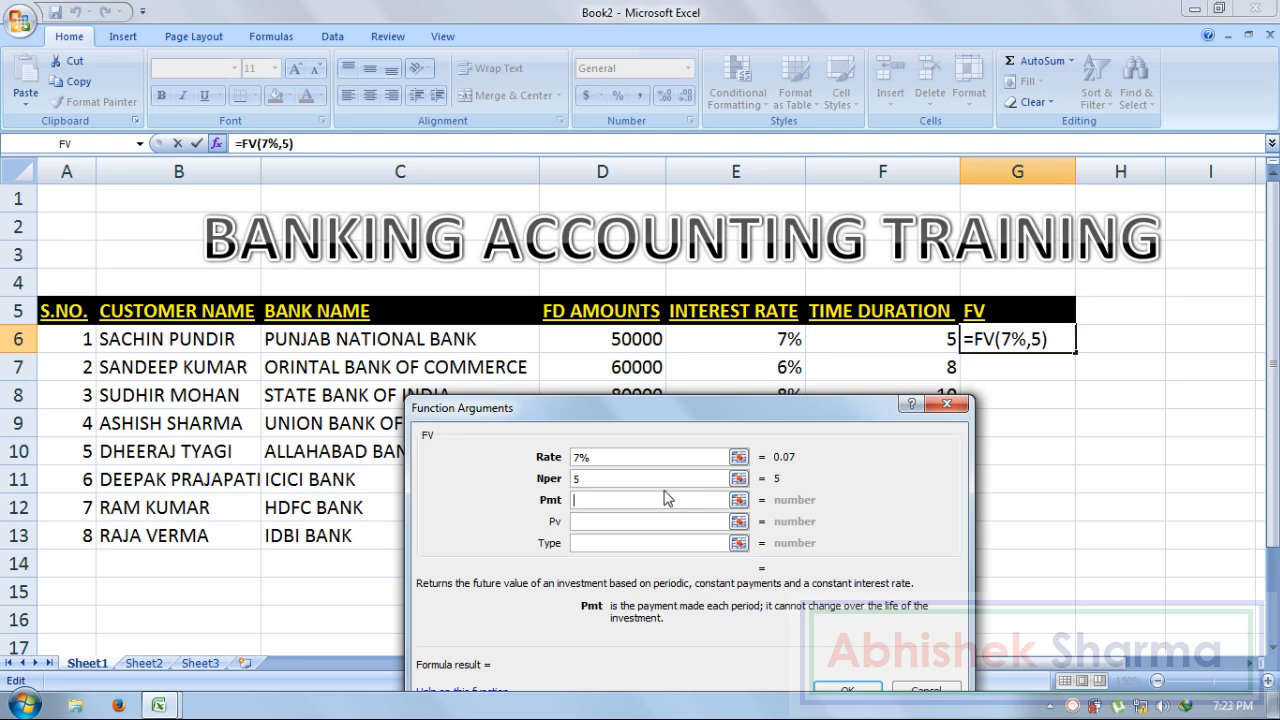
pyautogui.click(625, 522)
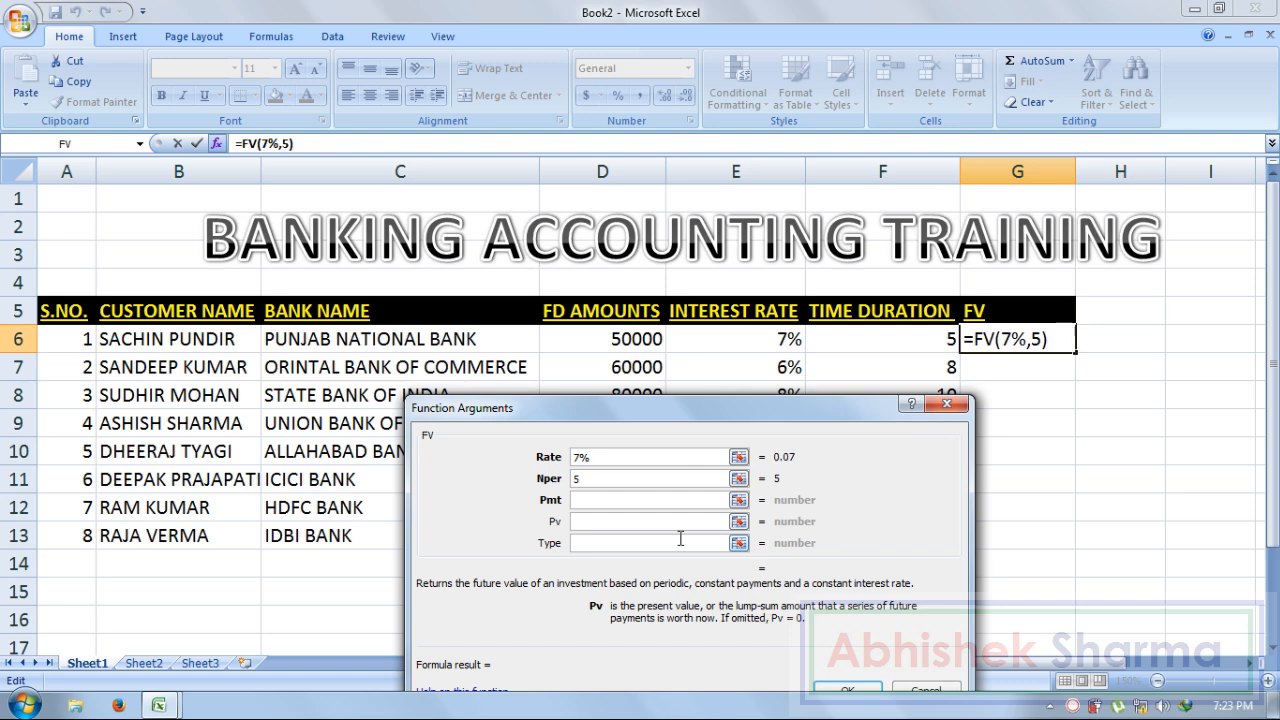
# - Cancel the FV formula and change D6:D8 to 500000, 600000 and 800000
pyautogui.click(918, 690)
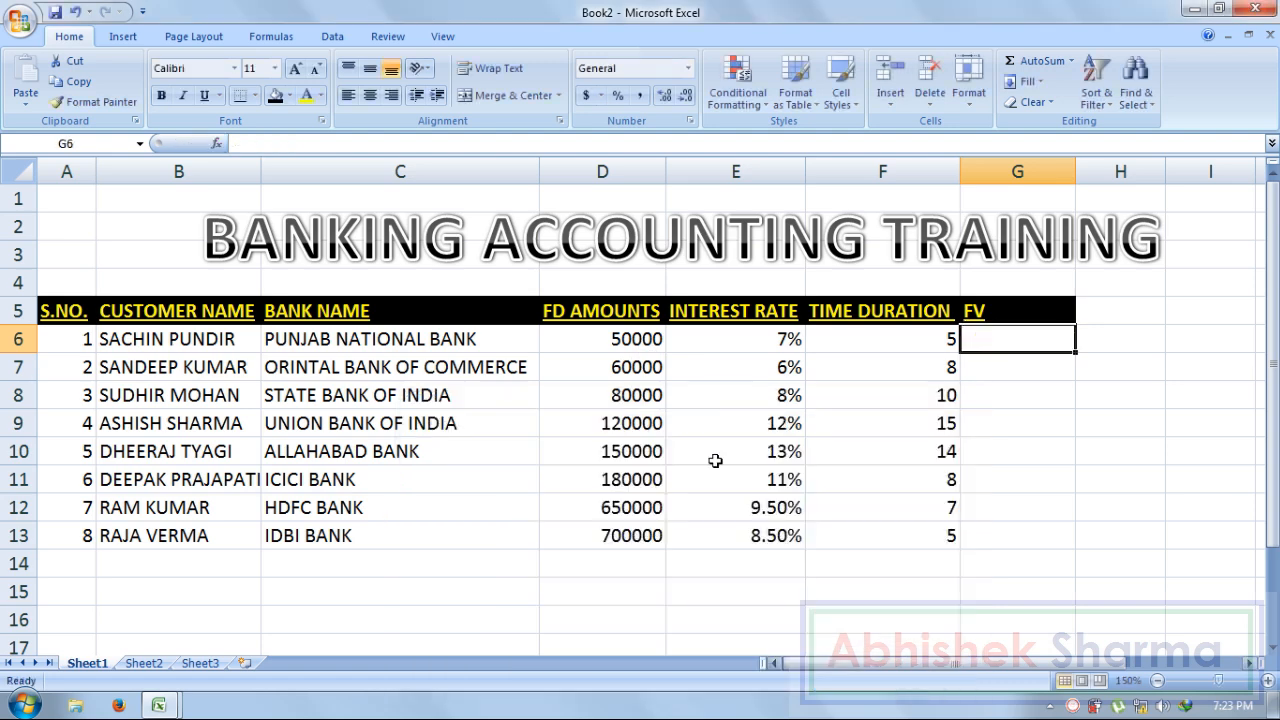
pyautogui.click(630, 339)
pyautogui.write('50000')
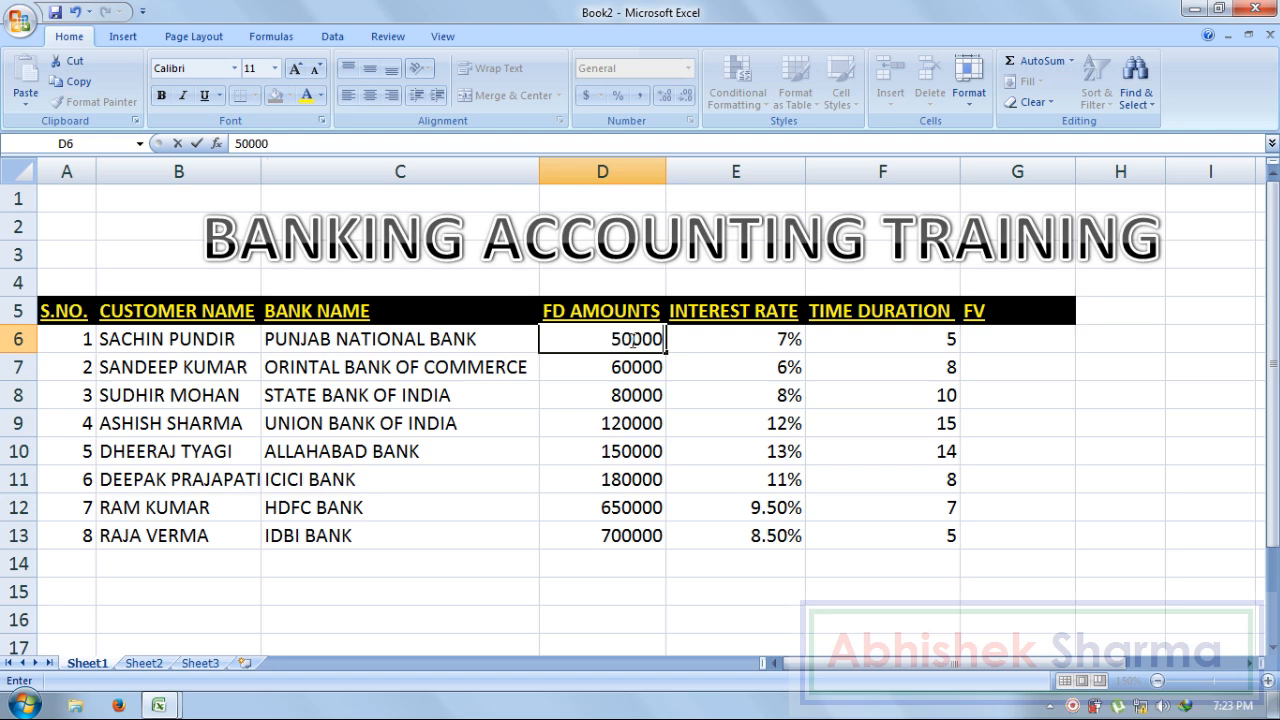
pyautogui.write('0')
pyautogui.press('Return')
pyautogui.write('6000')
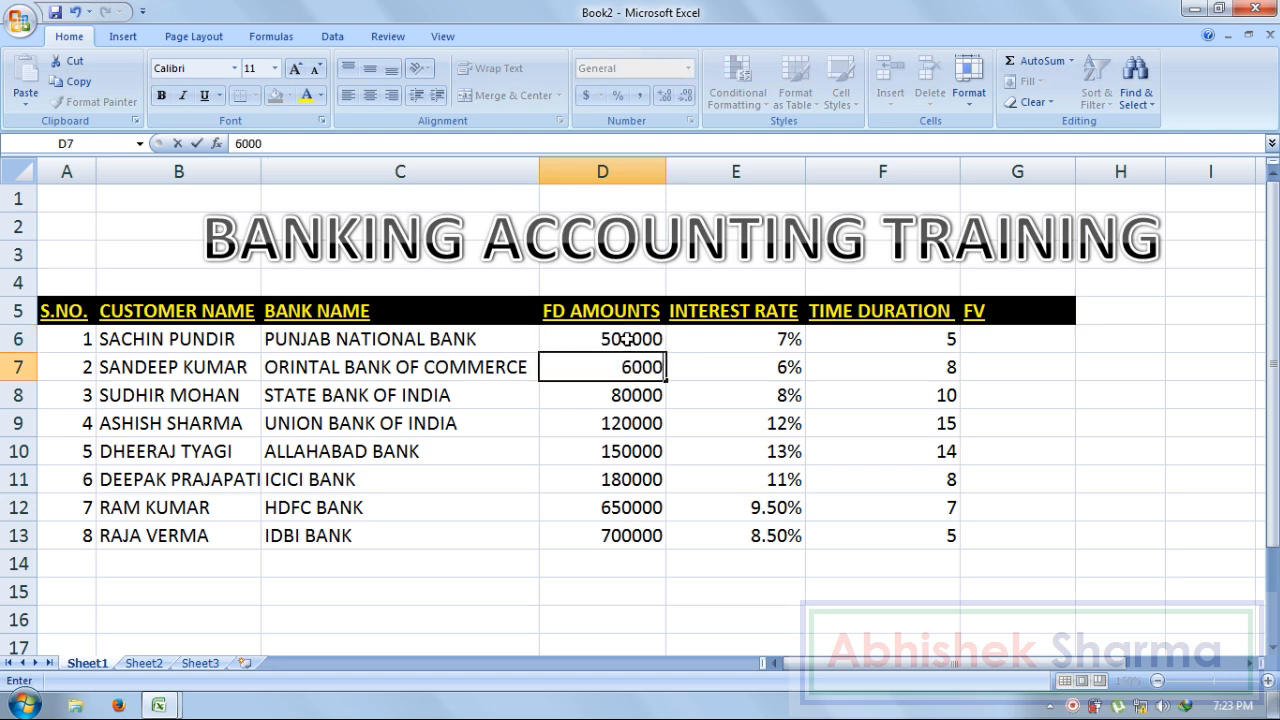
pyautogui.write('00')
pyautogui.press('Return')
pyautogui.write('800')
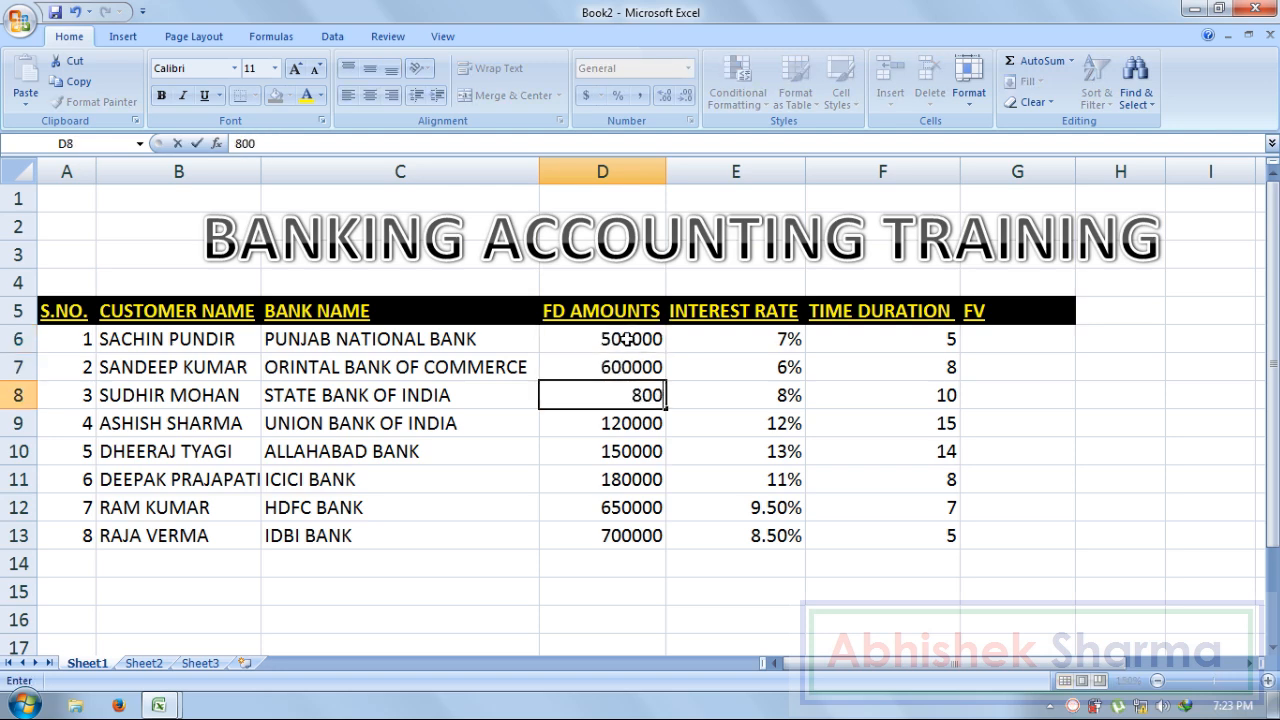
pyautogui.write('000')
pyautogui.press('Return')
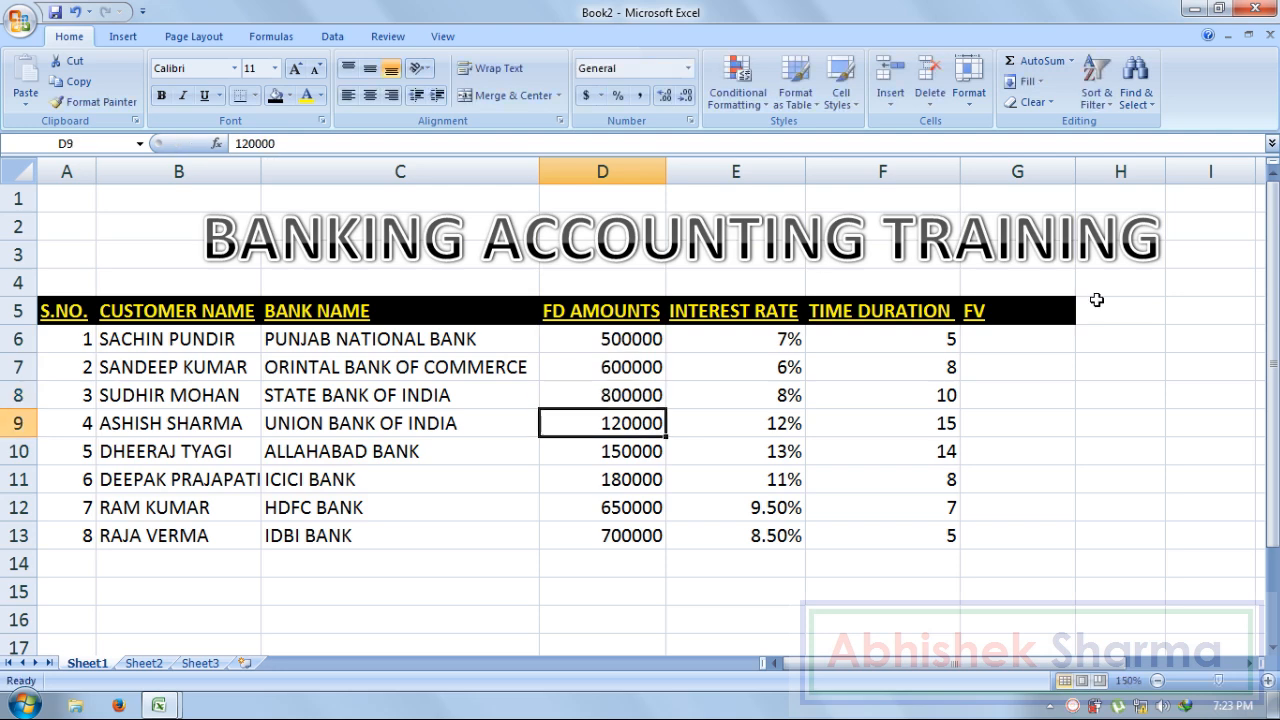
pyautogui.click(1000, 337)
# - Search Insert Function for FV and open its arguments for G6
pyautogui.click(217, 143)
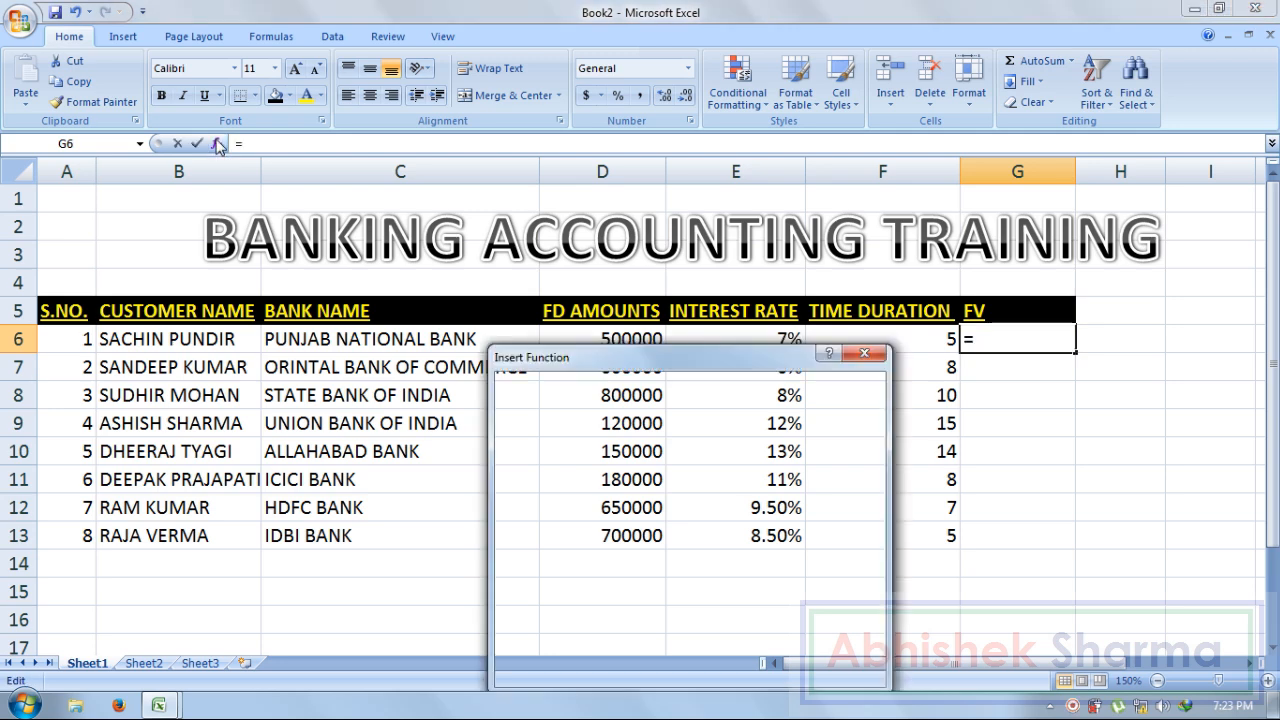
pyautogui.write('FV')
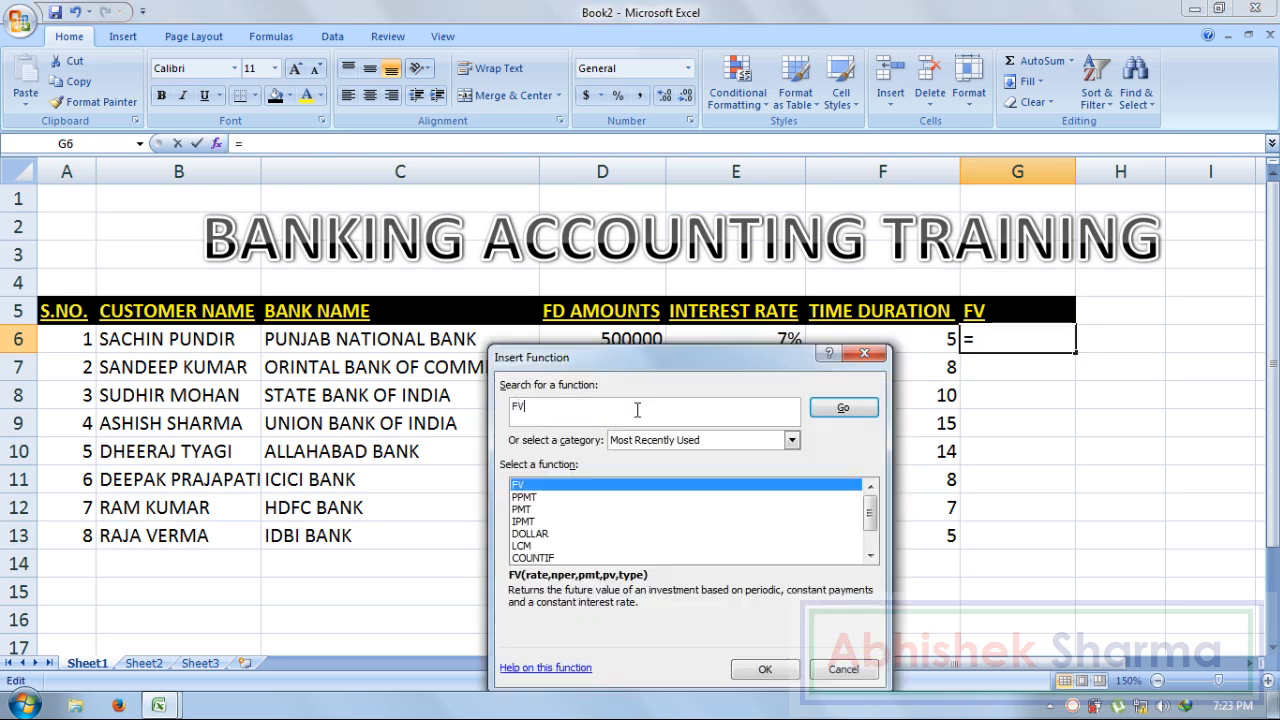
pyautogui.click(856, 412)
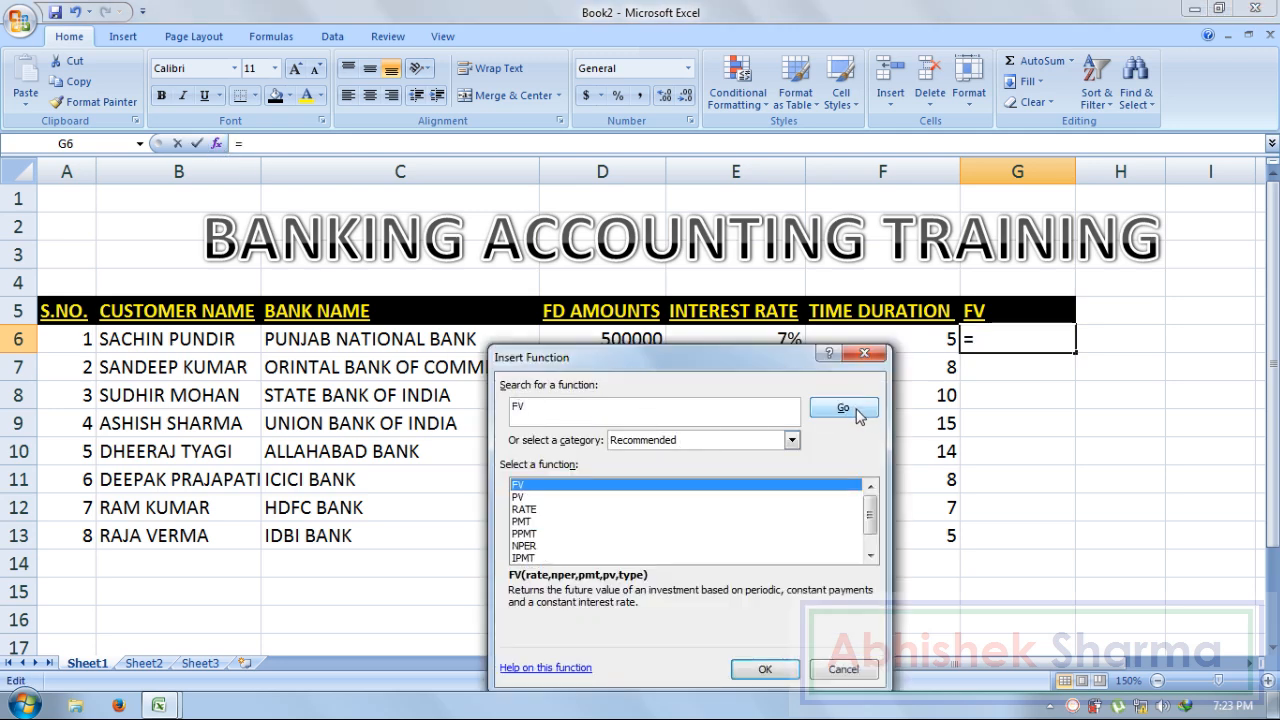
pyautogui.click(764, 669)
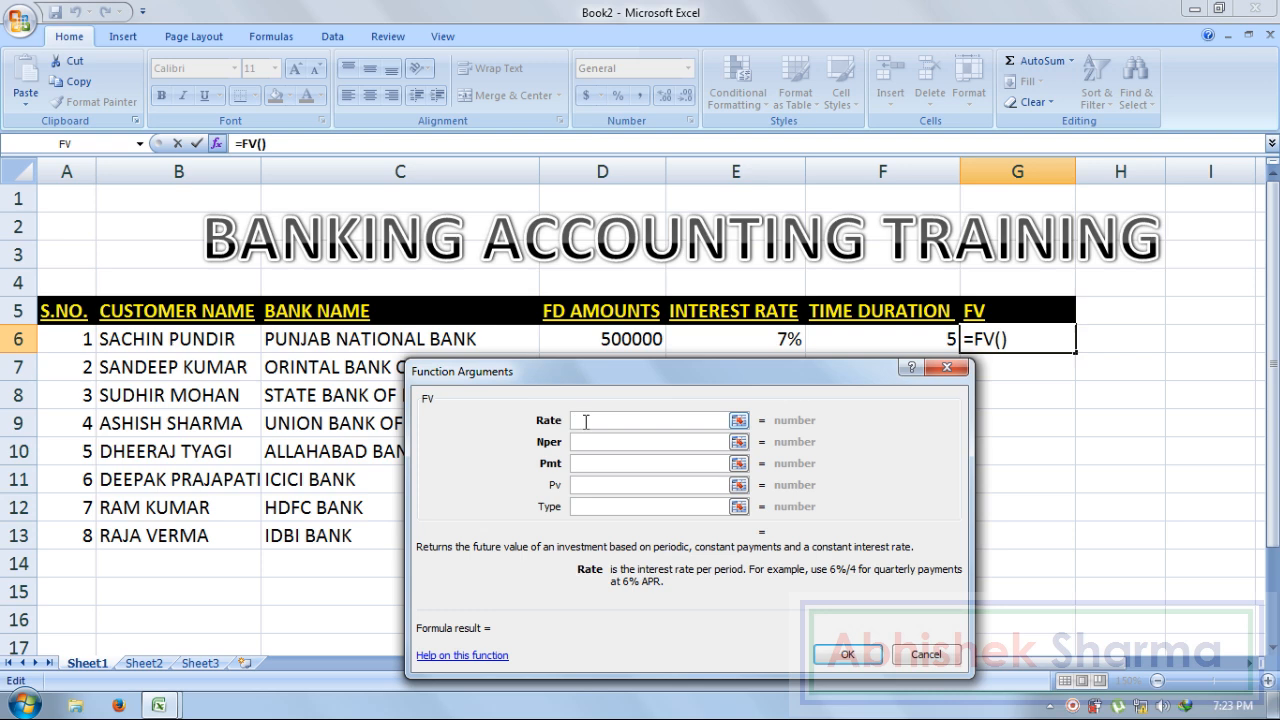
# - Complete the FV formula with Rate 7%, Nper 5, Pv 500000 and Type 0
pyautogui.write('7%')
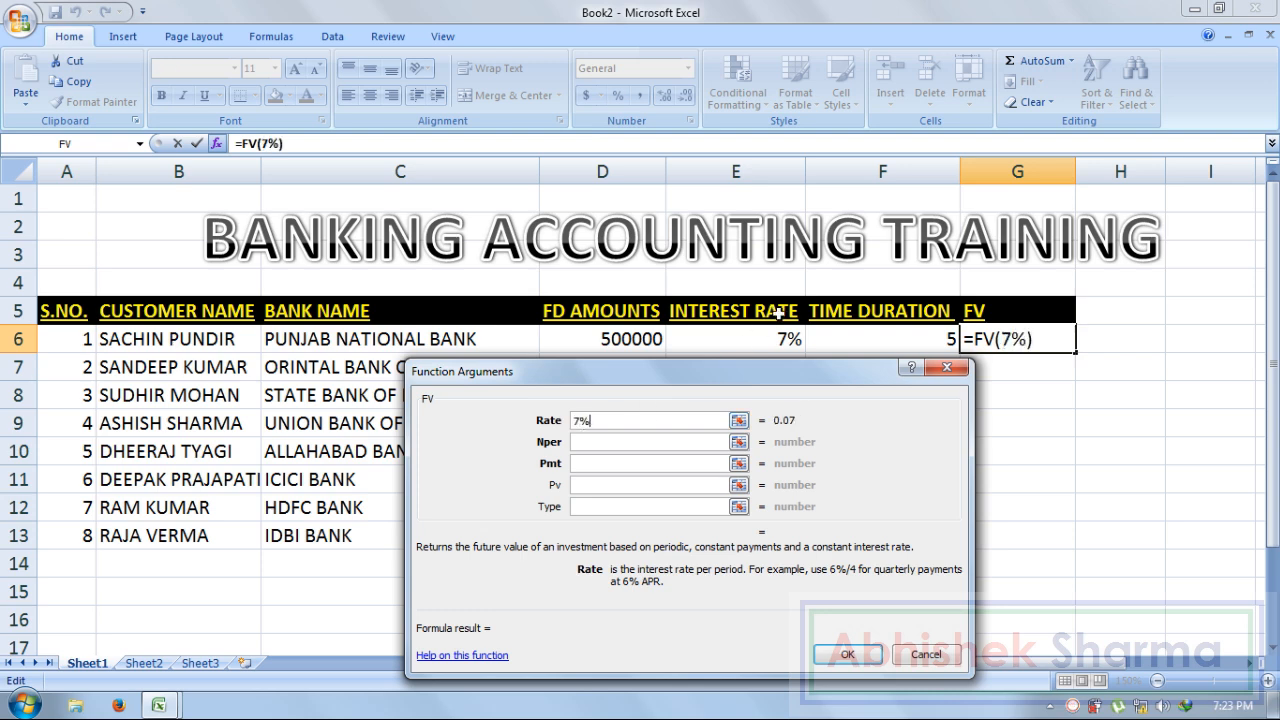
pyautogui.click(634, 442)
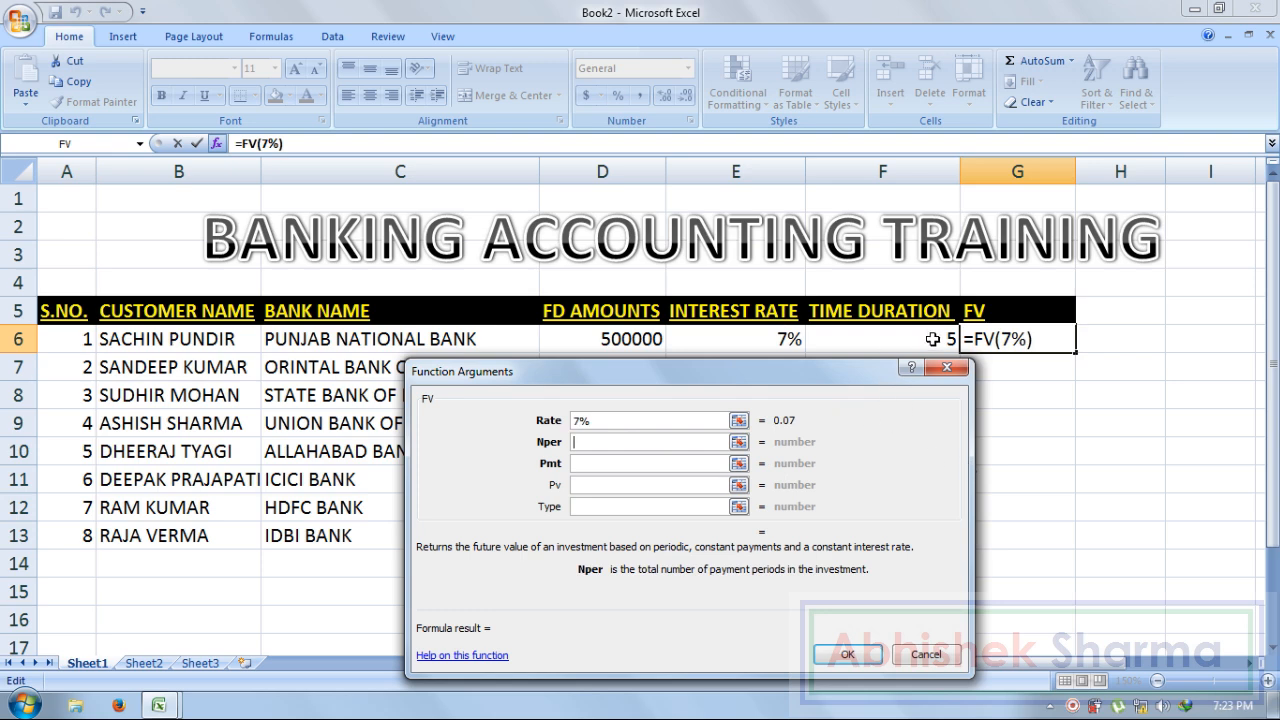
pyautogui.write('5')
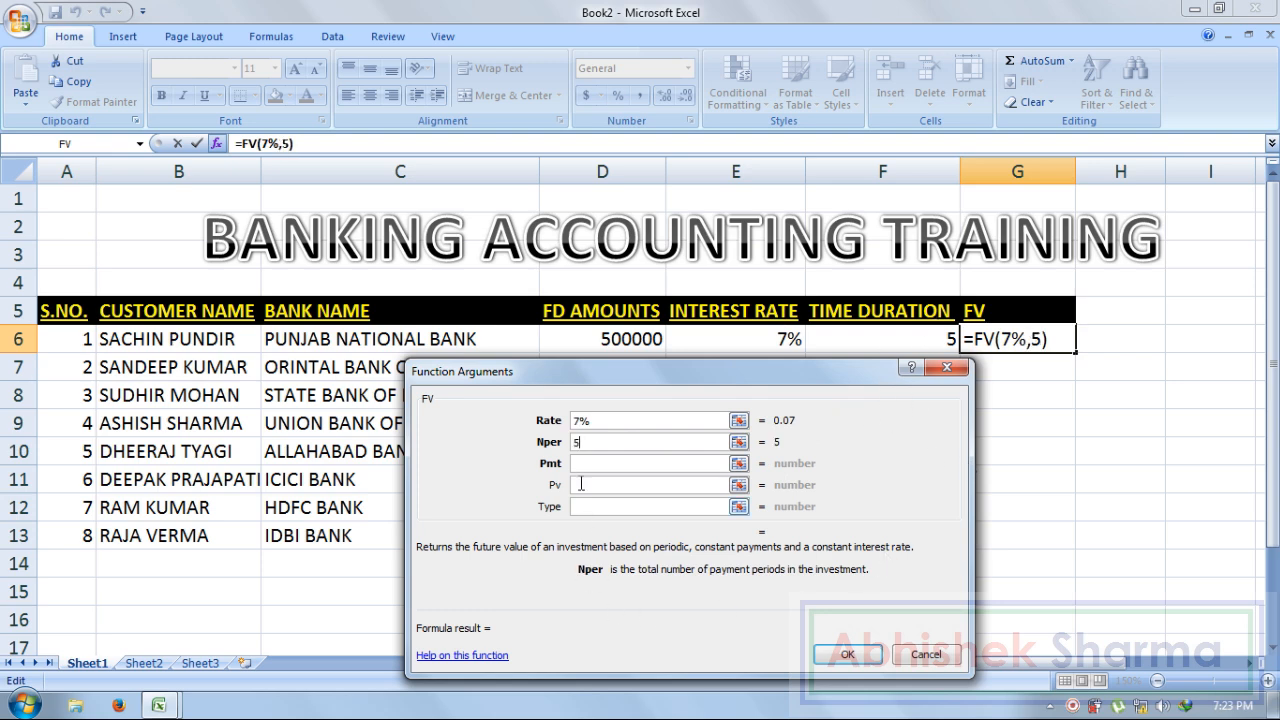
pyautogui.click(608, 464)
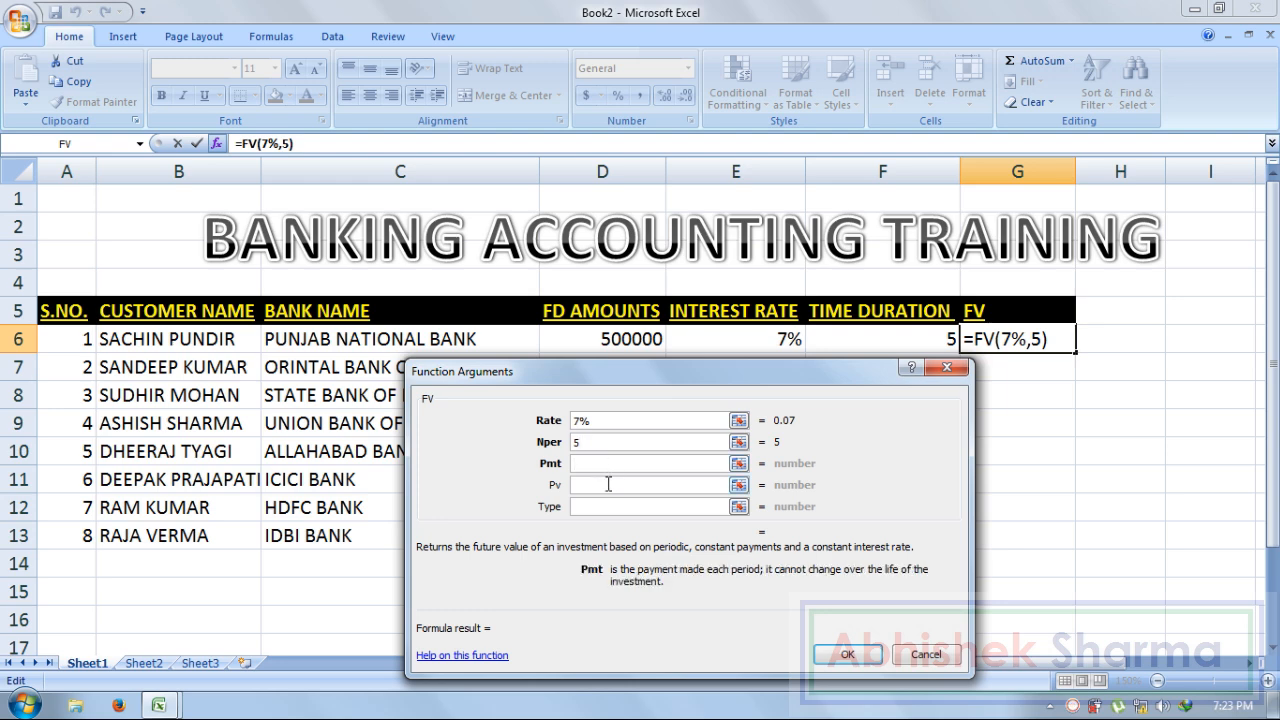
pyautogui.click(608, 484)
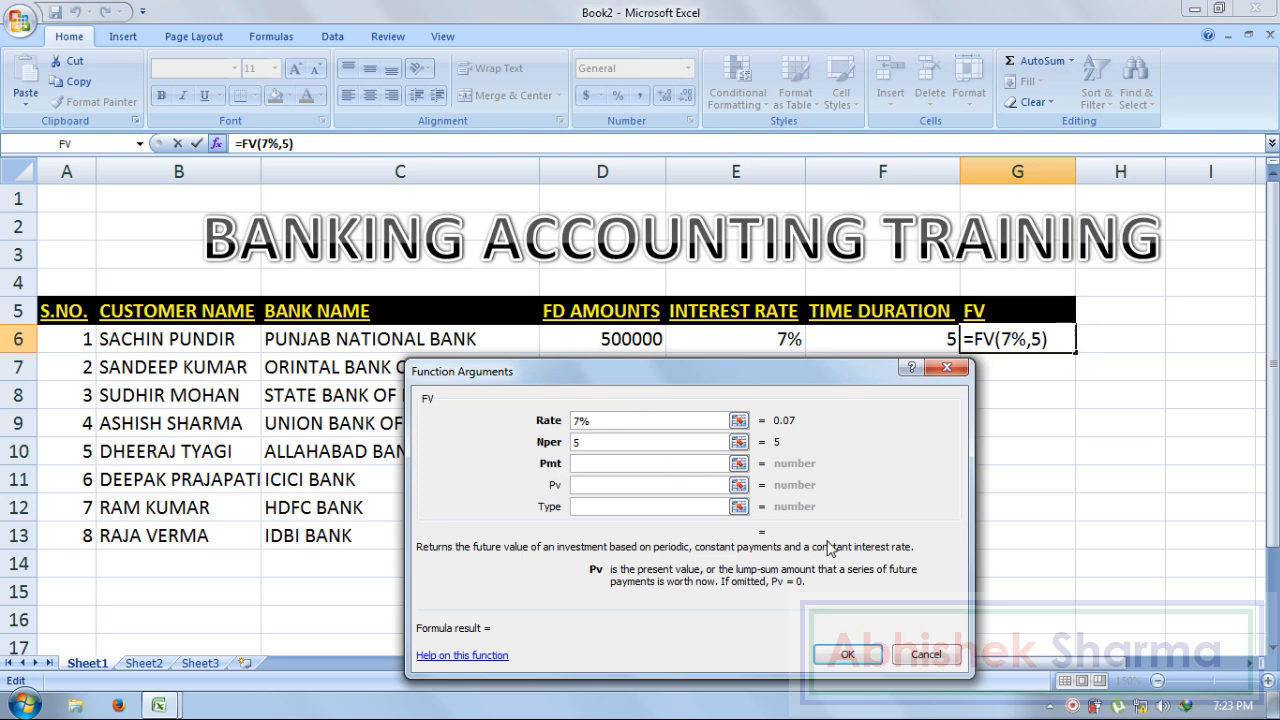
pyautogui.write('500000')
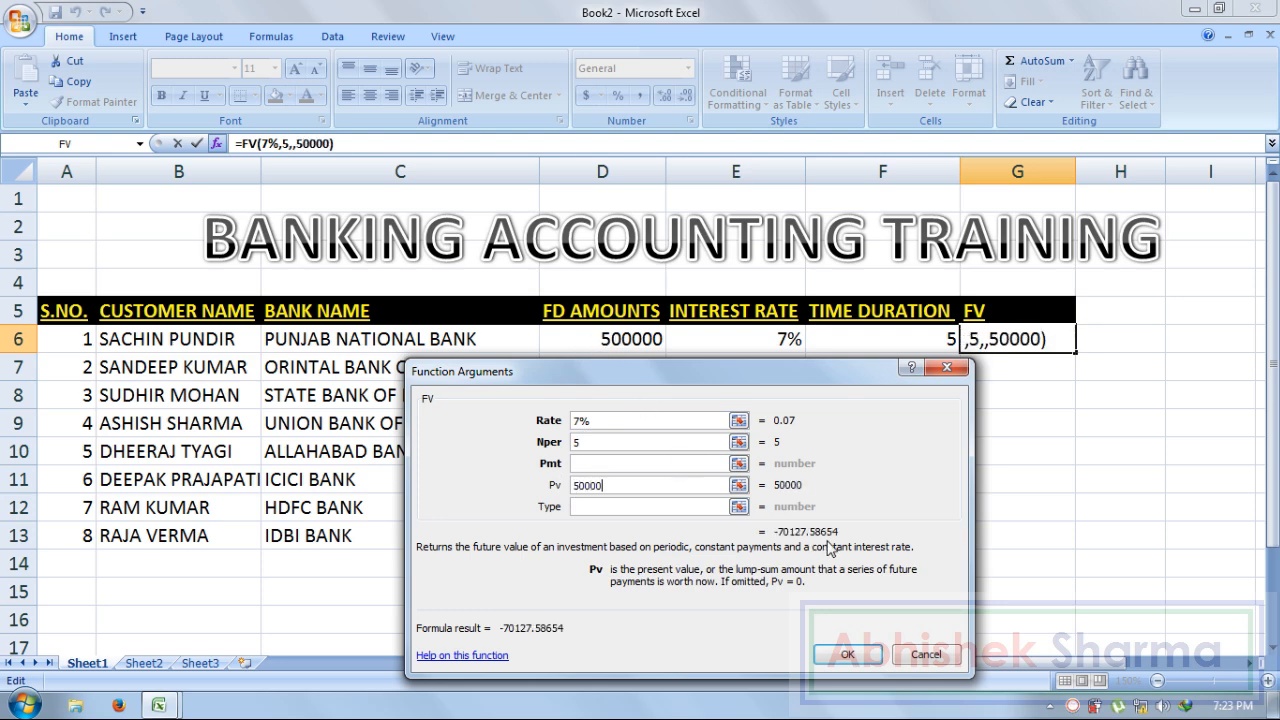
pyautogui.click(661, 506)
pyautogui.write('0')
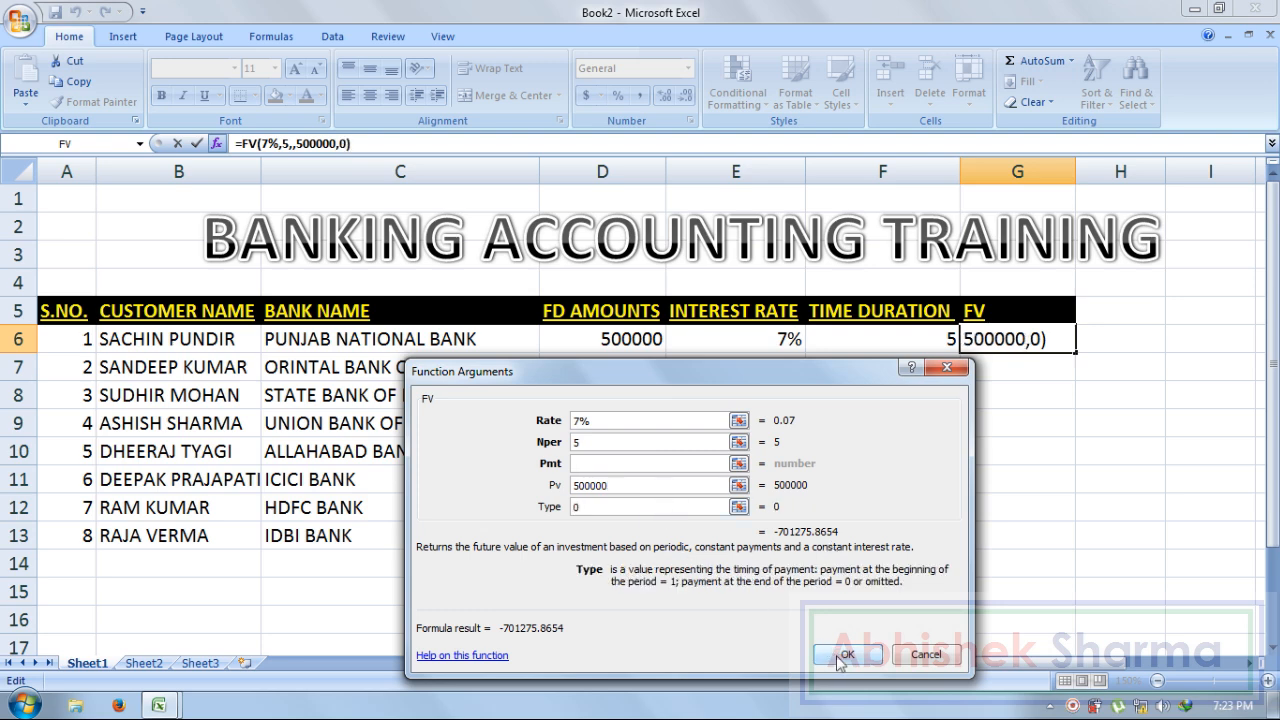
pyautogui.click(845, 654)
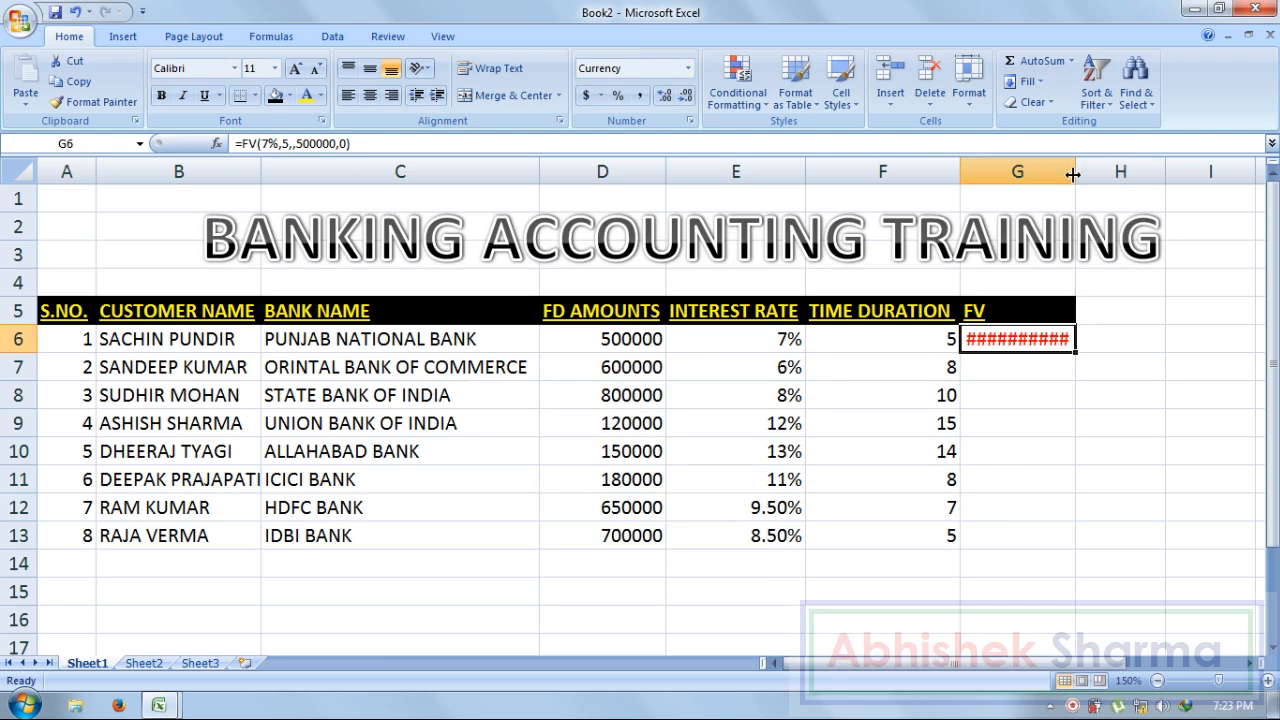
# - Widen column G so G6 displays ($701,275.87), then select G7 for the next formula
pyautogui.moveTo(1075, 171); pyautogui.dragTo(1102, 171)
pyautogui.click(1094, 420)
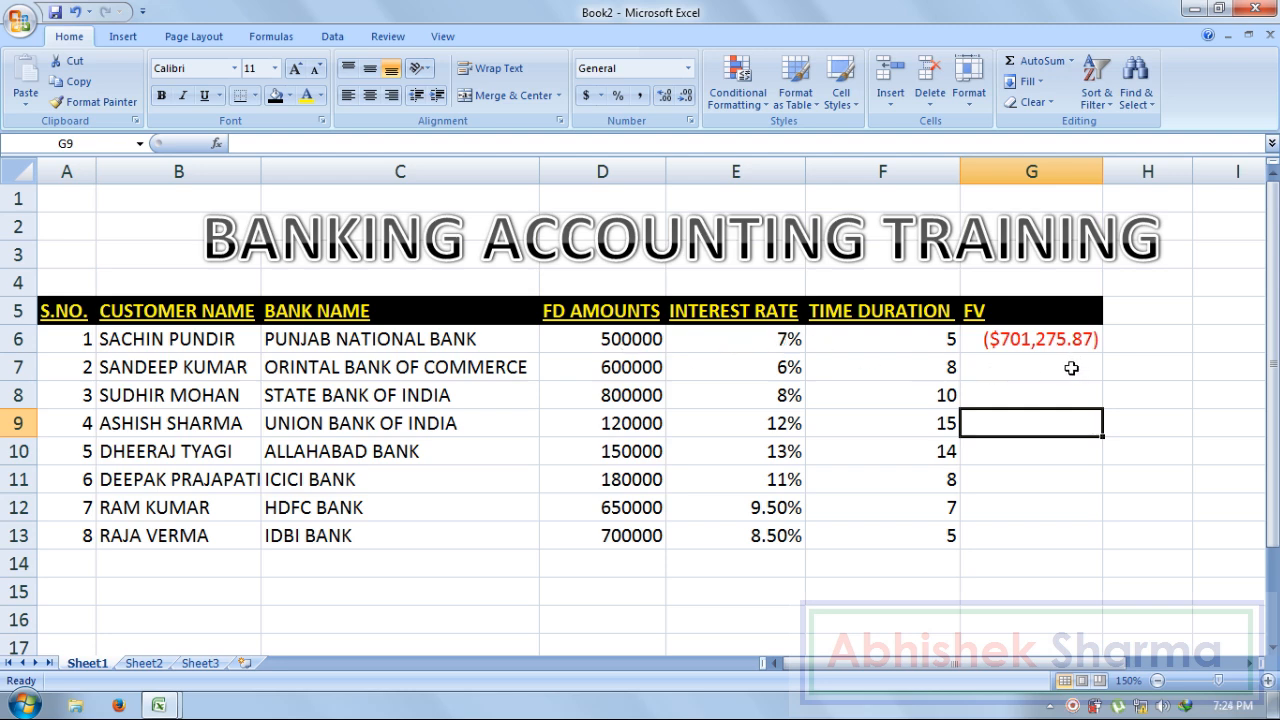
pyautogui.moveTo(1041, 318); pyautogui.dragTo(1041, 340)
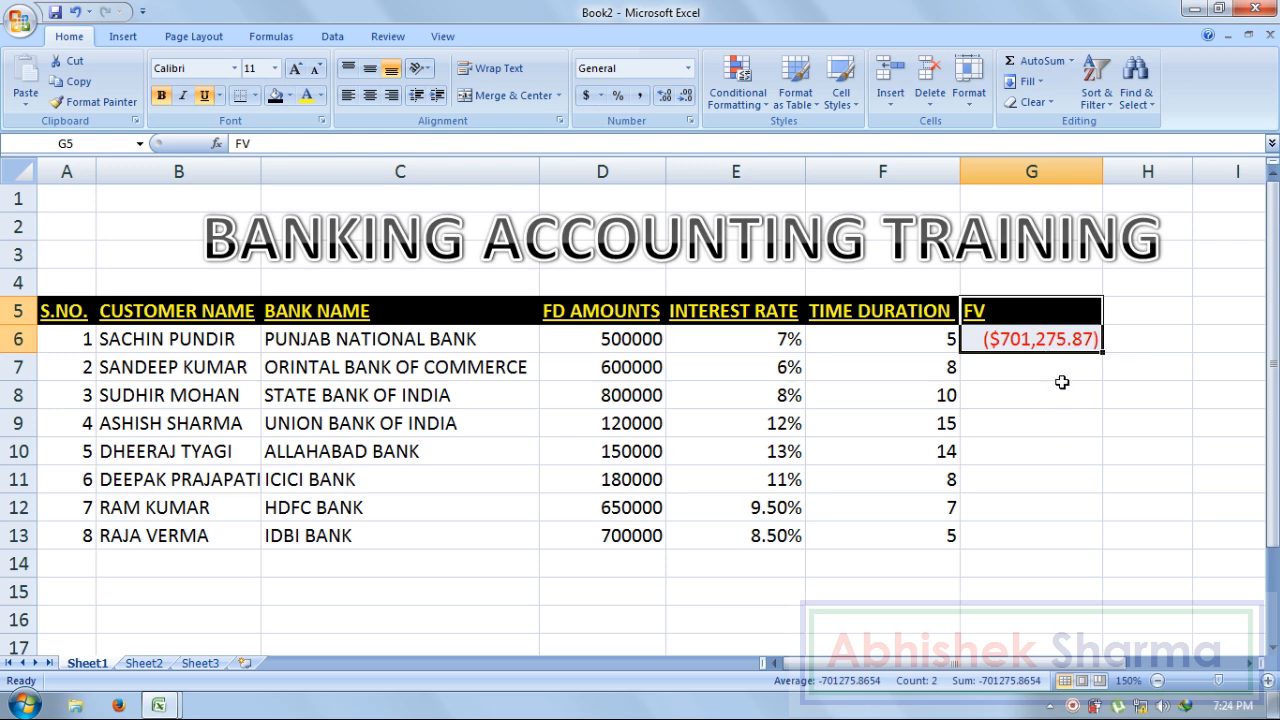
pyautogui.moveTo(1062, 379); pyautogui.dragTo(1063, 388)
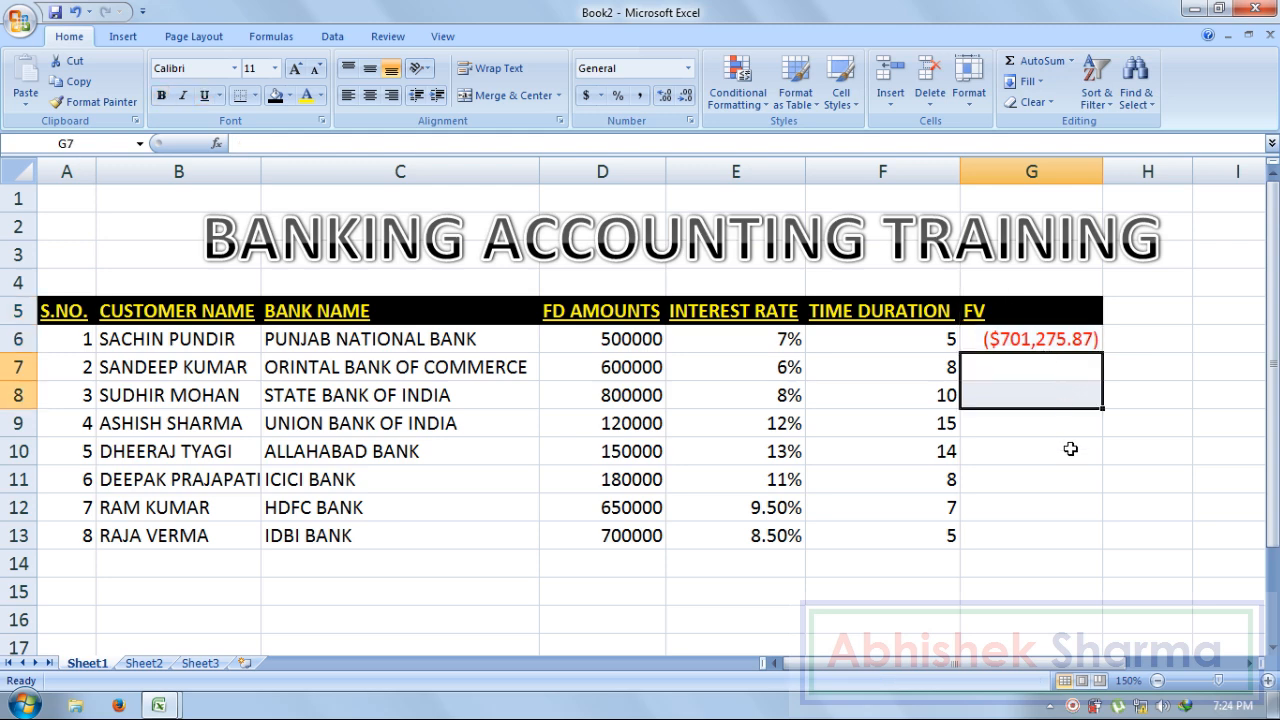
pyautogui.click(1023, 367)
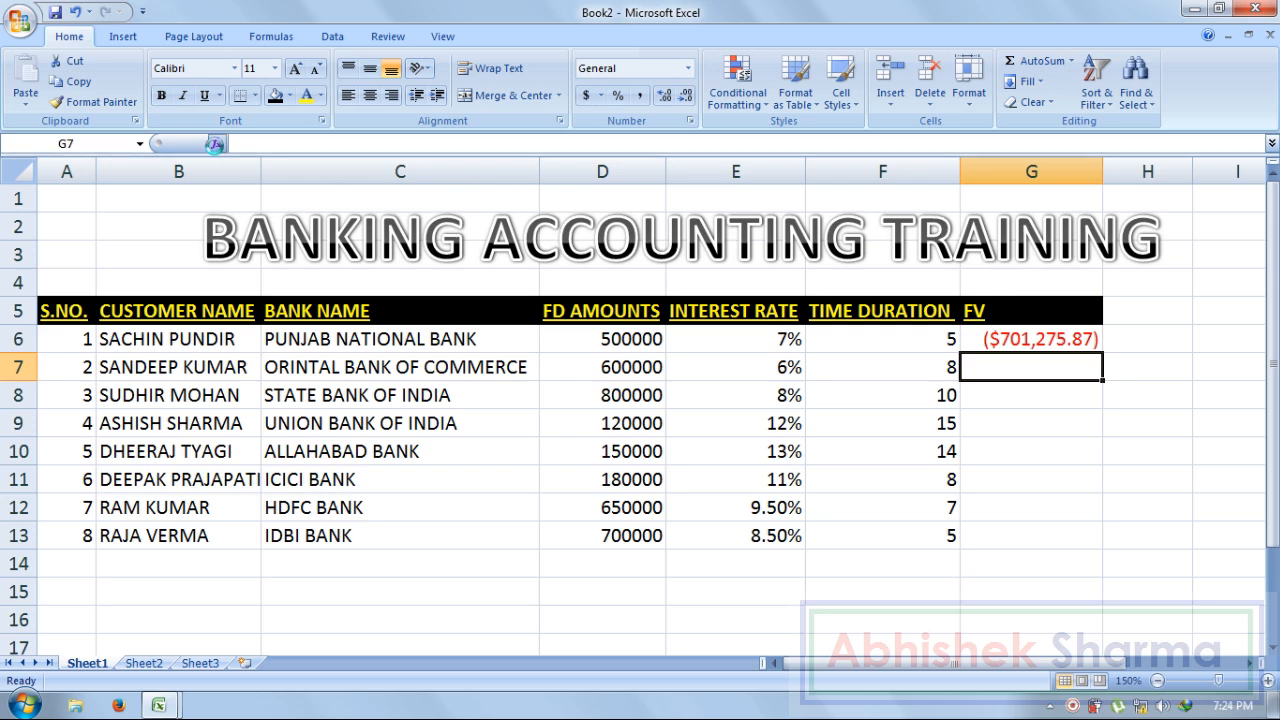
pyautogui.click(216, 143)
# - Find the FV function in Insert Function and open its arguments for G7
pyautogui.write('FV')
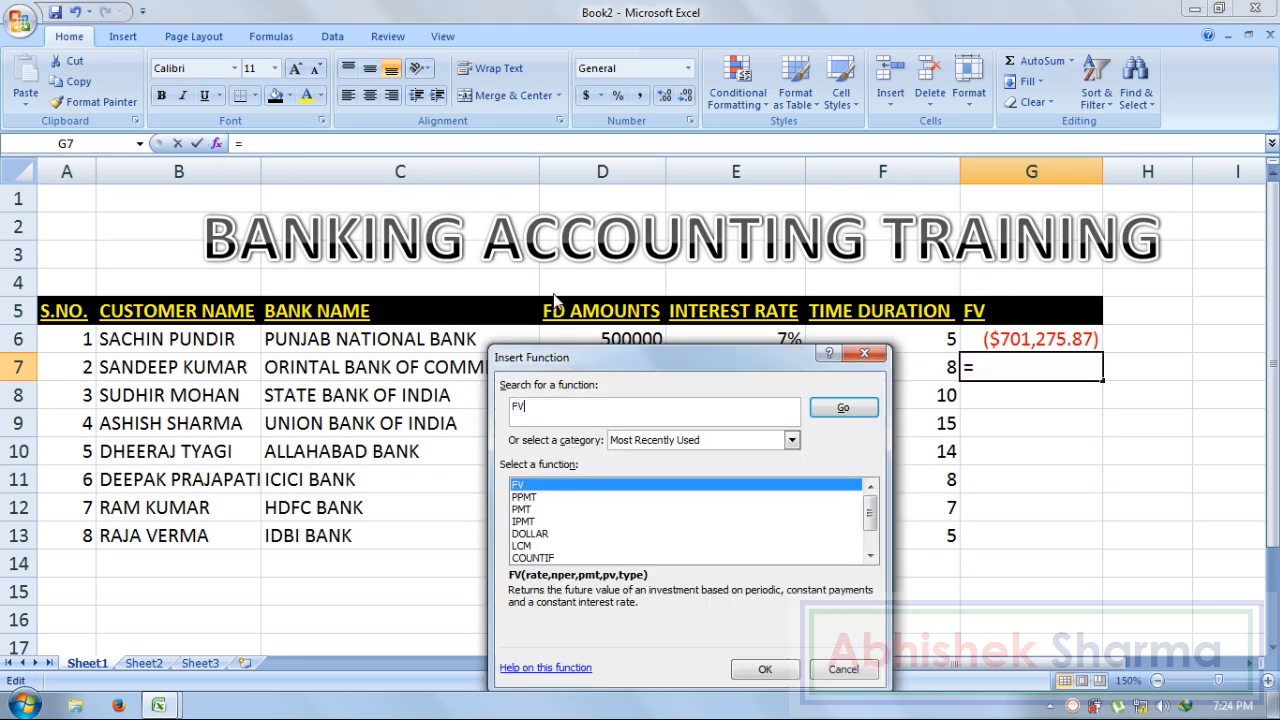
pyautogui.click(832, 408)
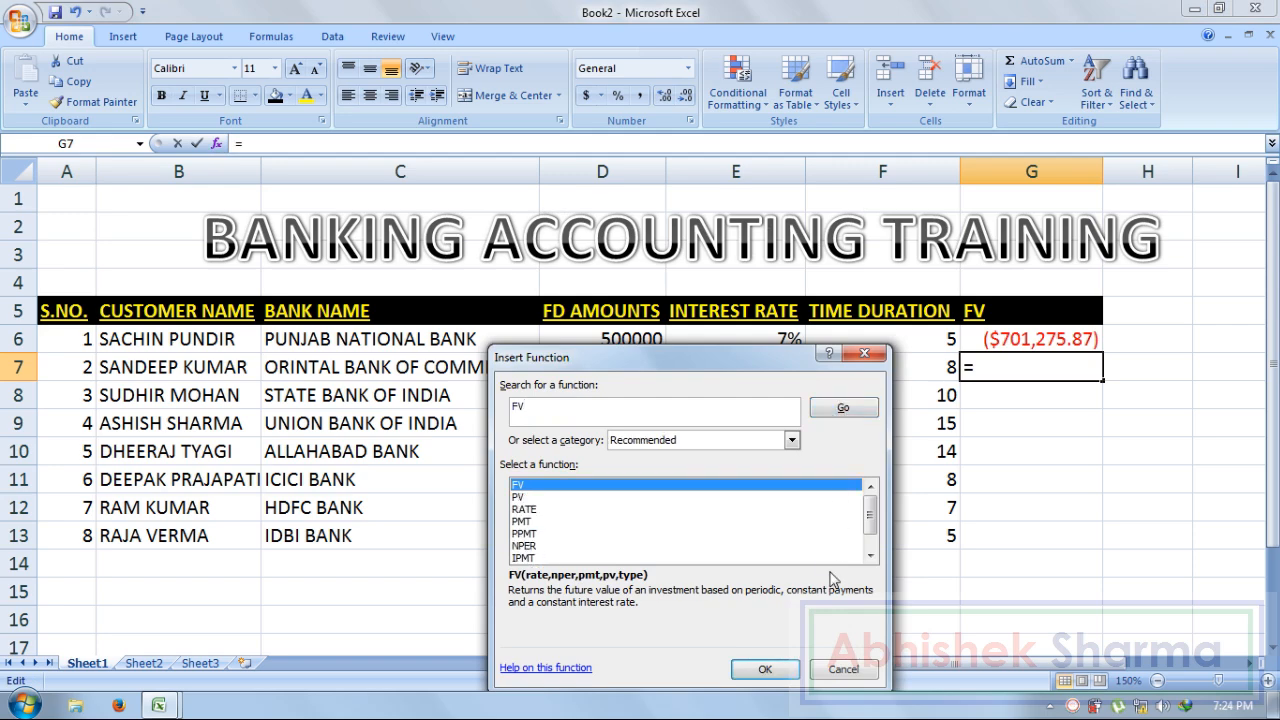
pyautogui.click(780, 668)
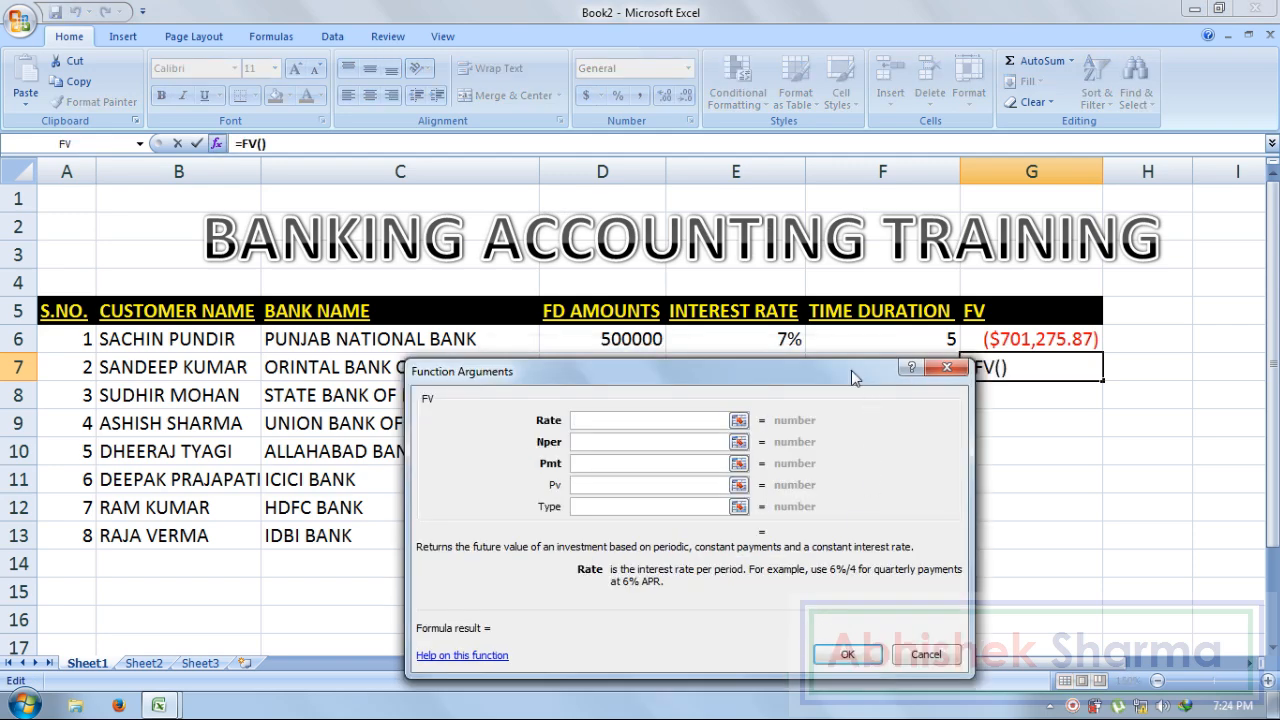
pyautogui.moveTo(855, 378); pyautogui.dragTo(742, 416)
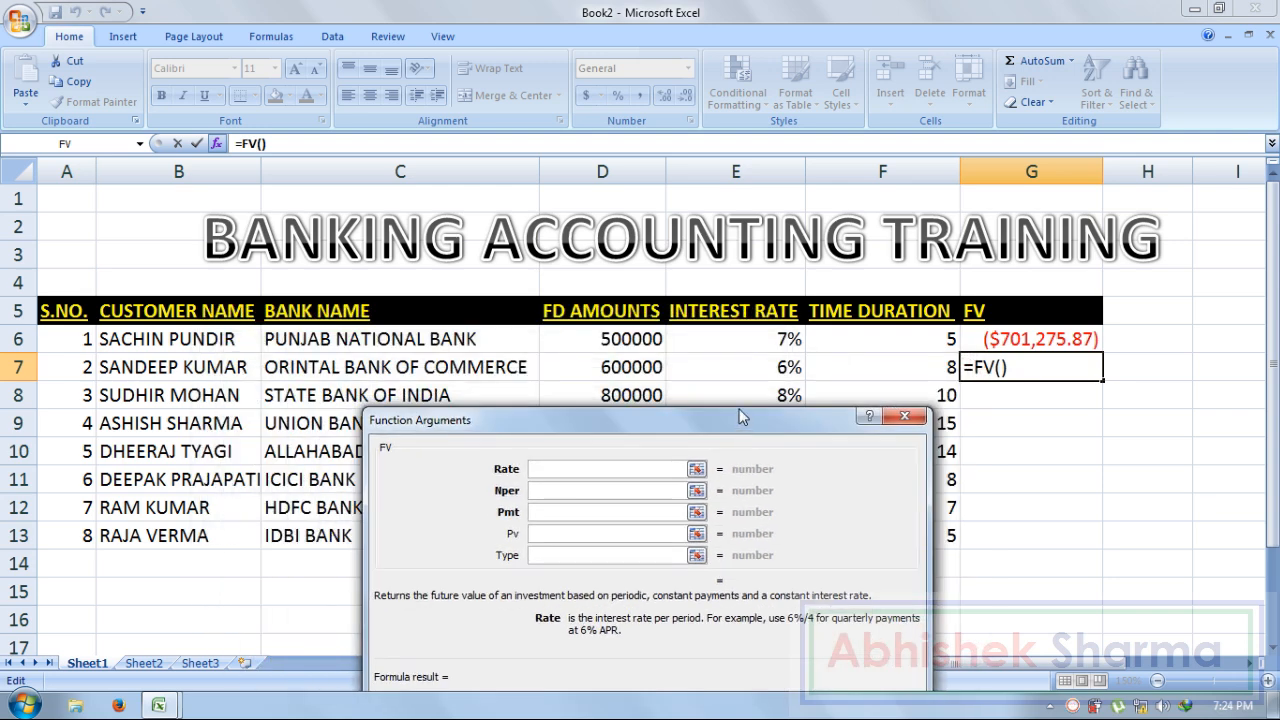
# - Complete the FV formula with Rate 6%, Nper 8, Pv 600000 and Type 0
pyautogui.write('6')
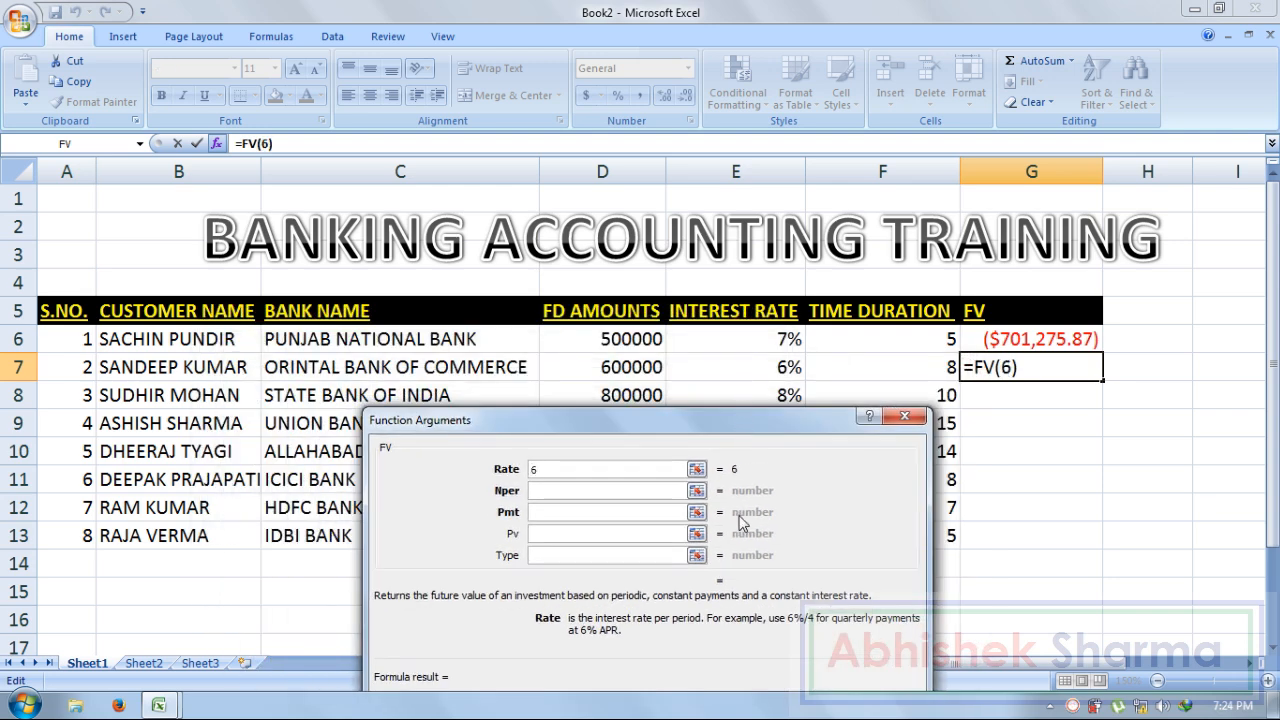
pyautogui.write('%')
pyautogui.click(636, 490)
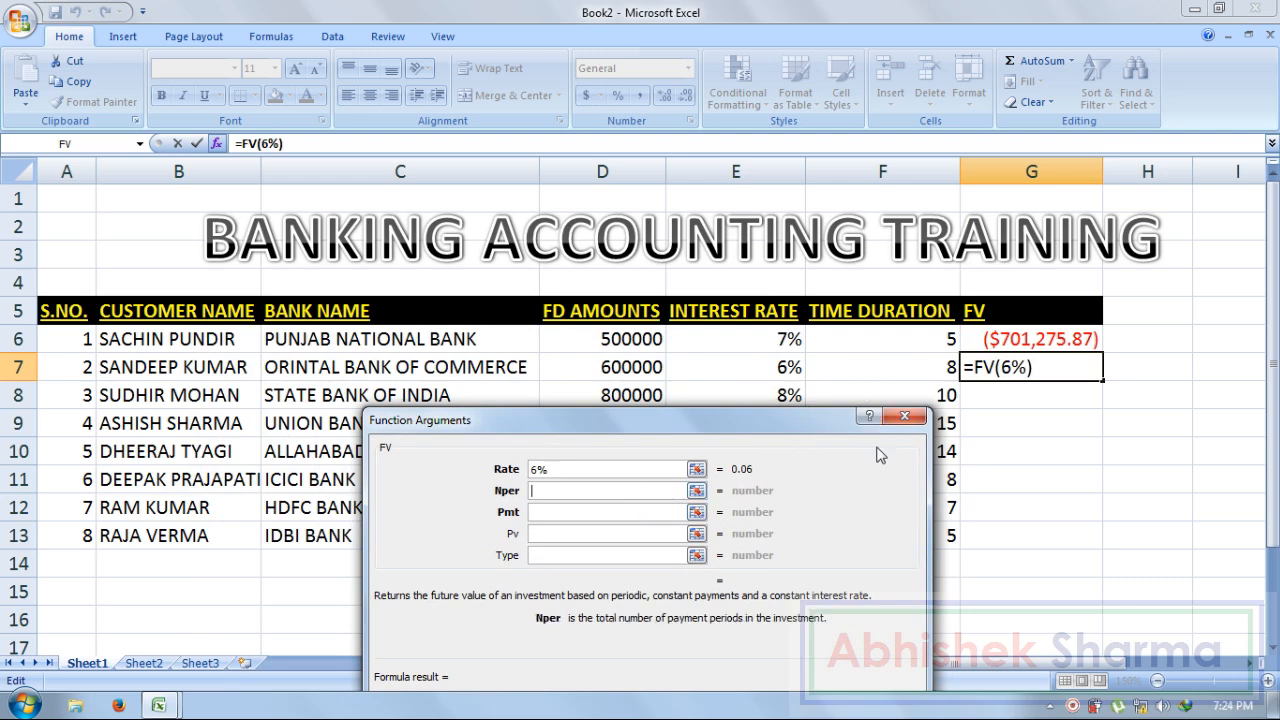
pyautogui.write('8')
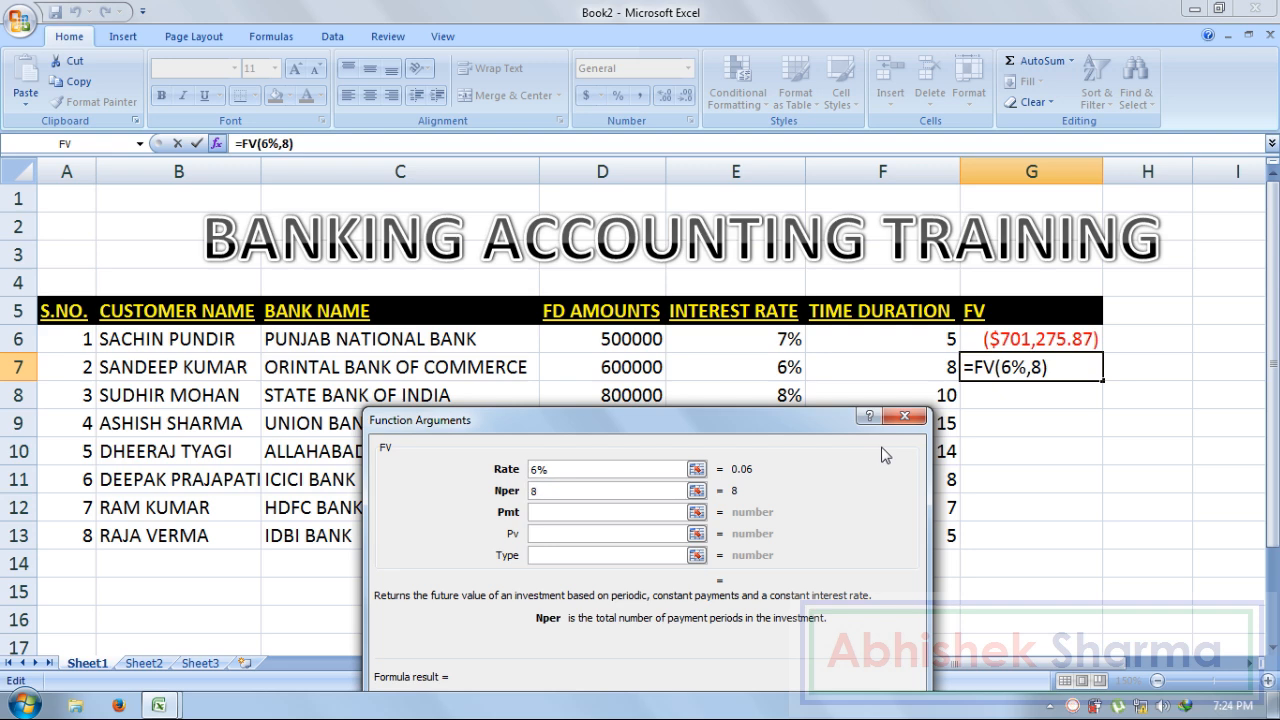
pyautogui.click(624, 541)
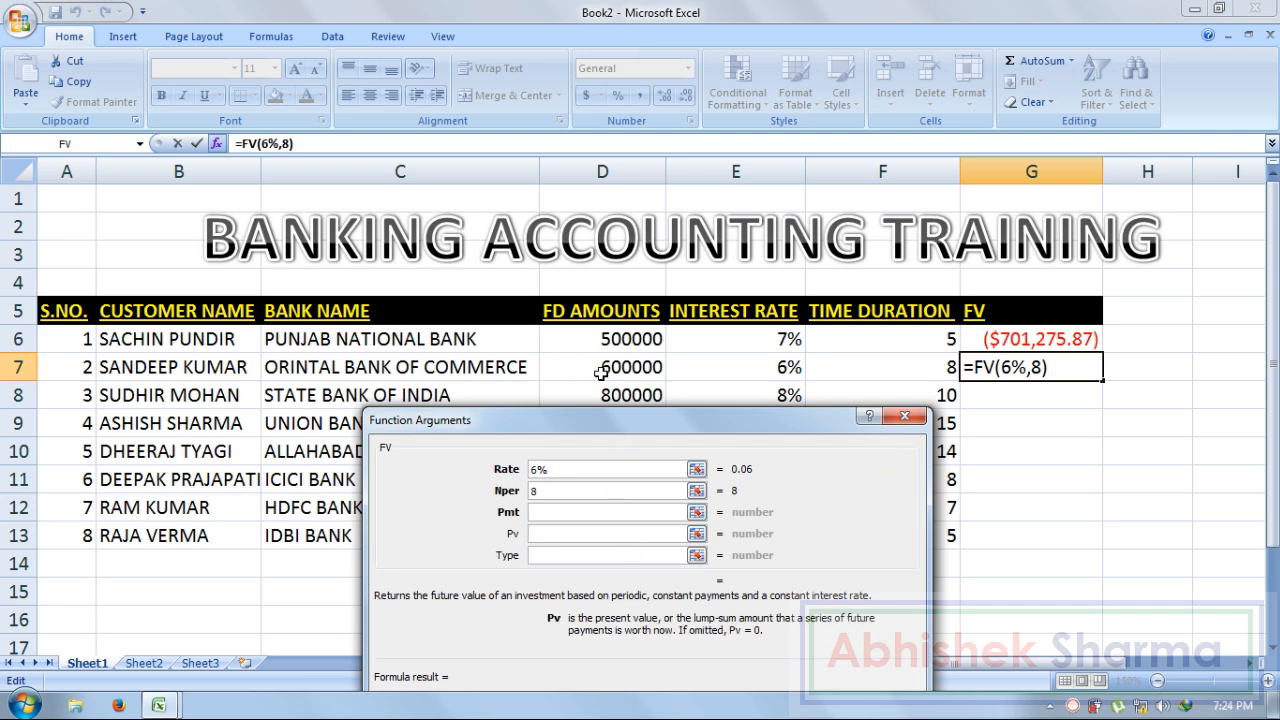
pyautogui.write('6000000')
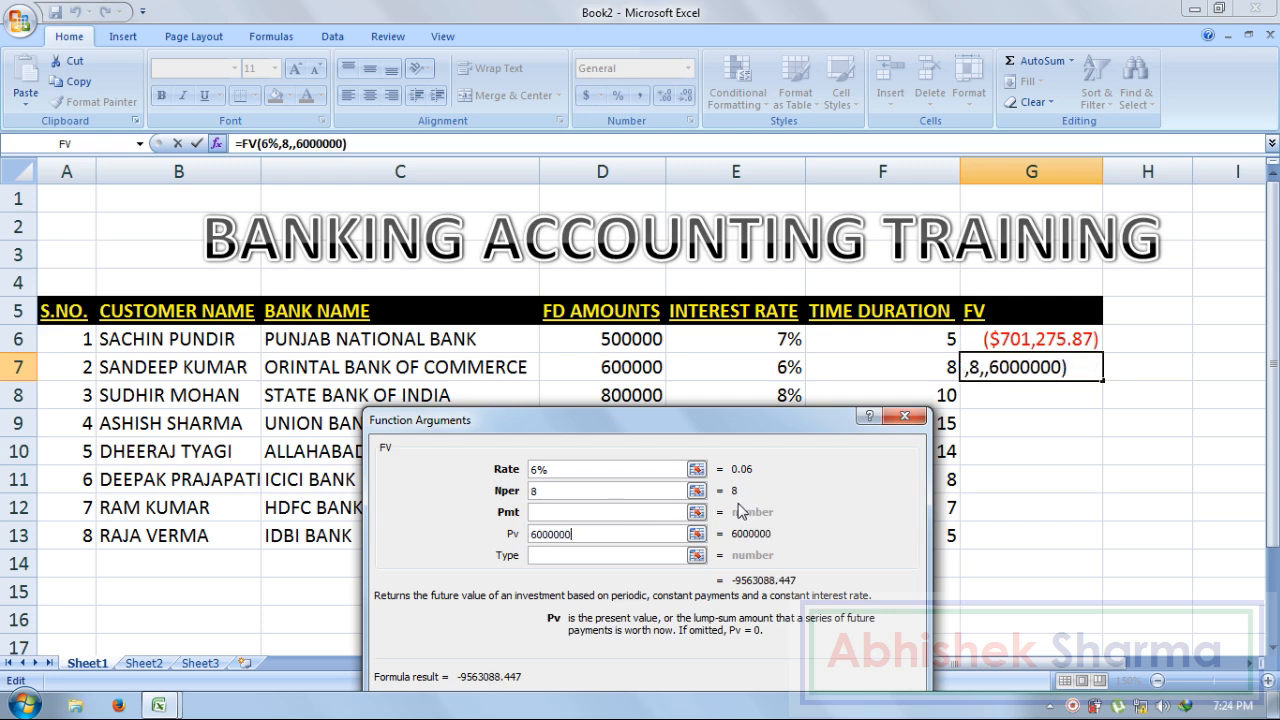
pyautogui.press('BackSpace')
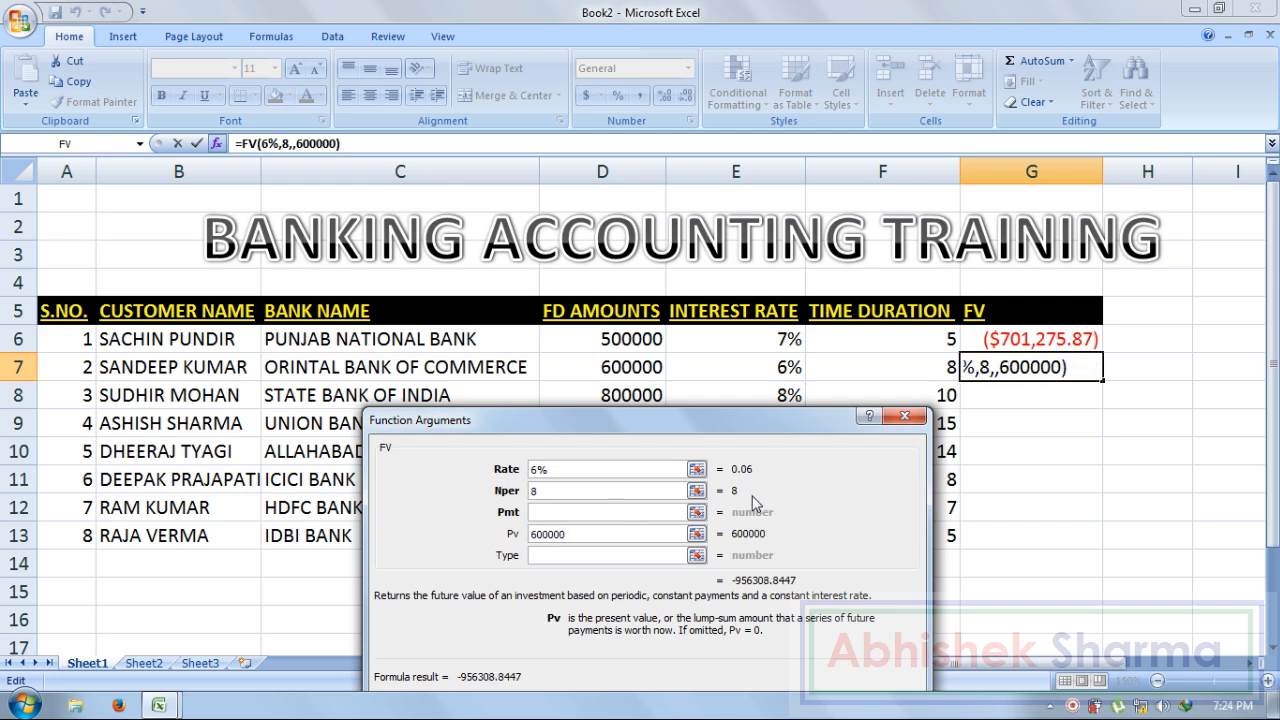
pyautogui.click(640, 555)
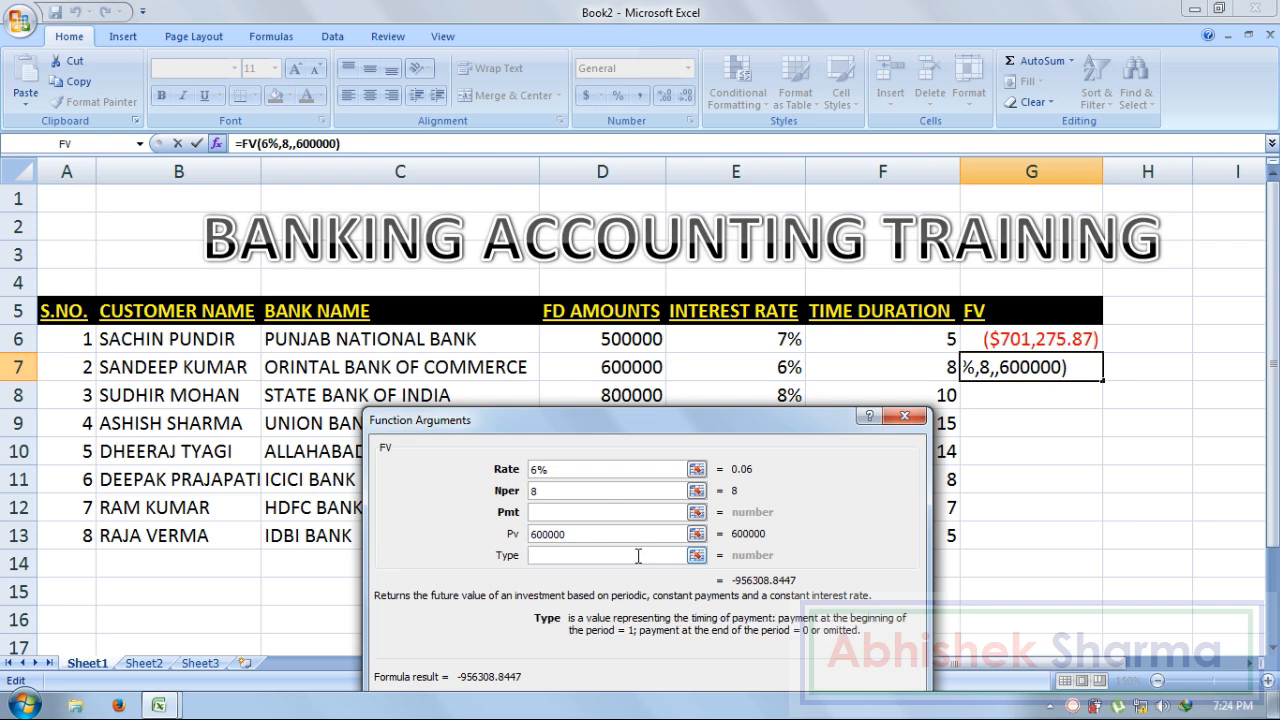
pyautogui.write('0')
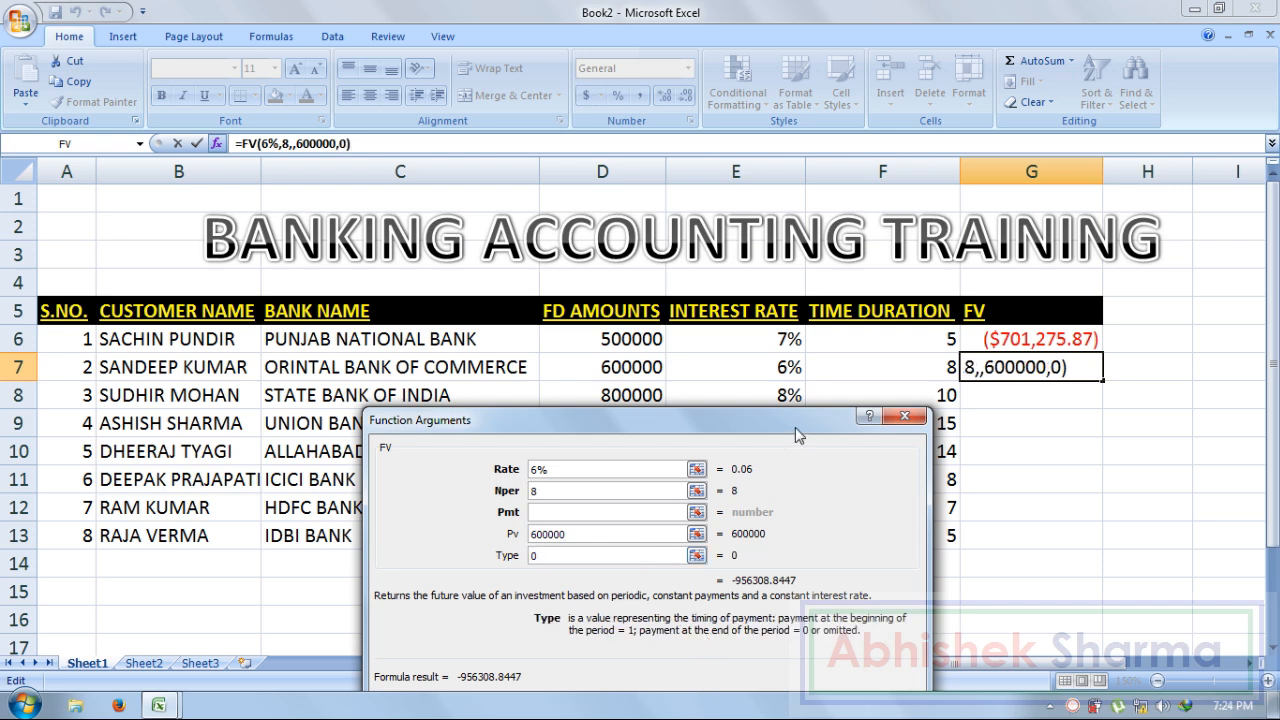
pyautogui.moveTo(797, 433); pyautogui.dragTo(675, 273)
pyautogui.click(684, 544)
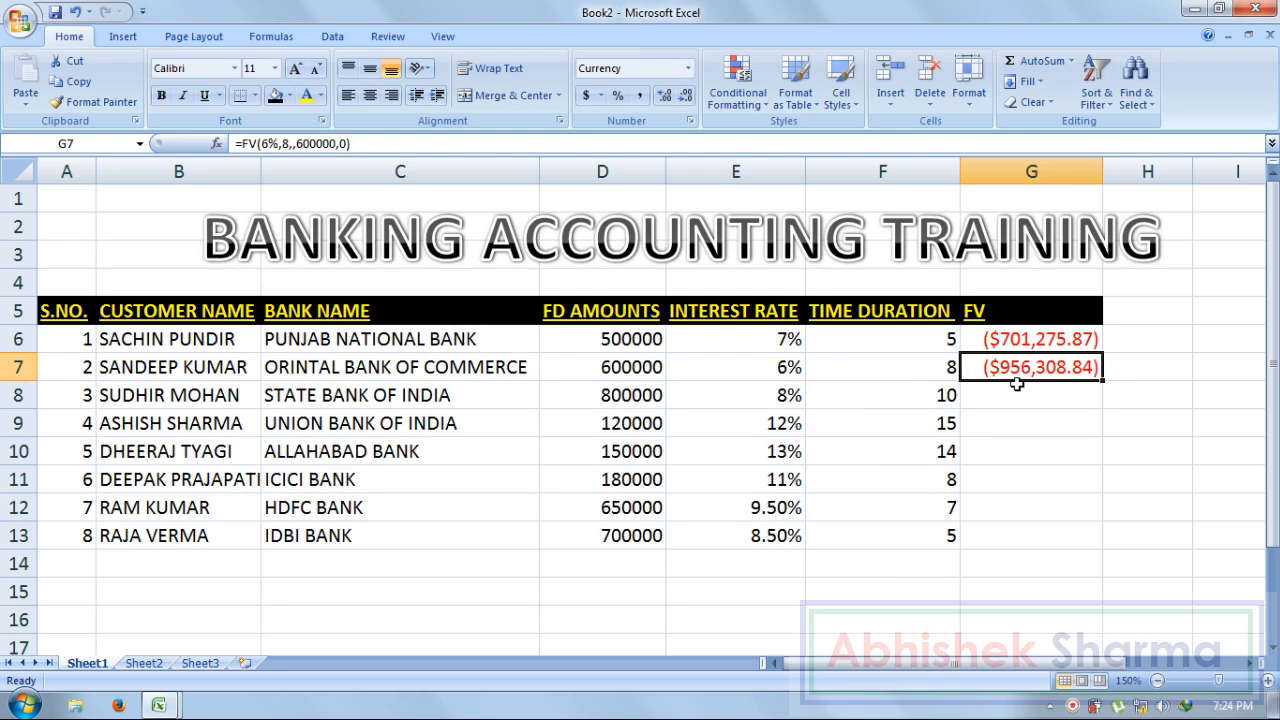
# - Fill the G6:G7 FV formulas down through G13
pyautogui.moveTo(1053, 346); pyautogui.dragTo(1091, 534)
pyautogui.click(1153, 348)
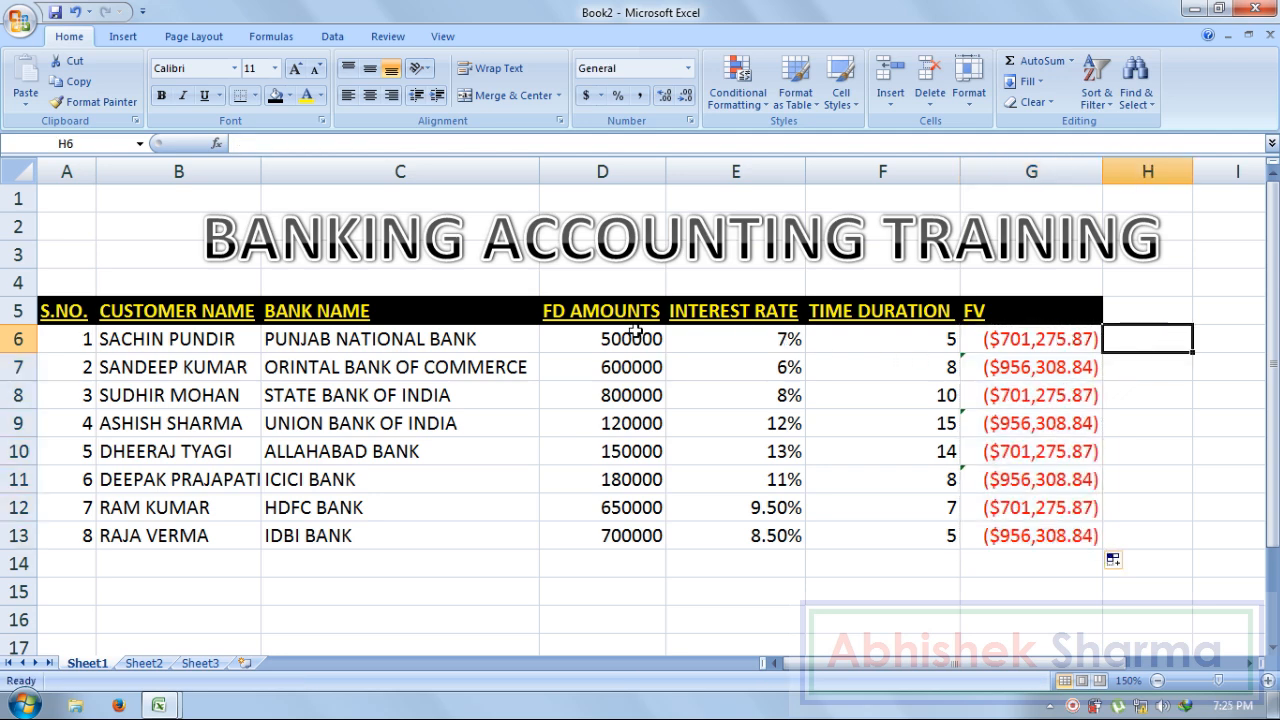
pyautogui.click(794, 339)
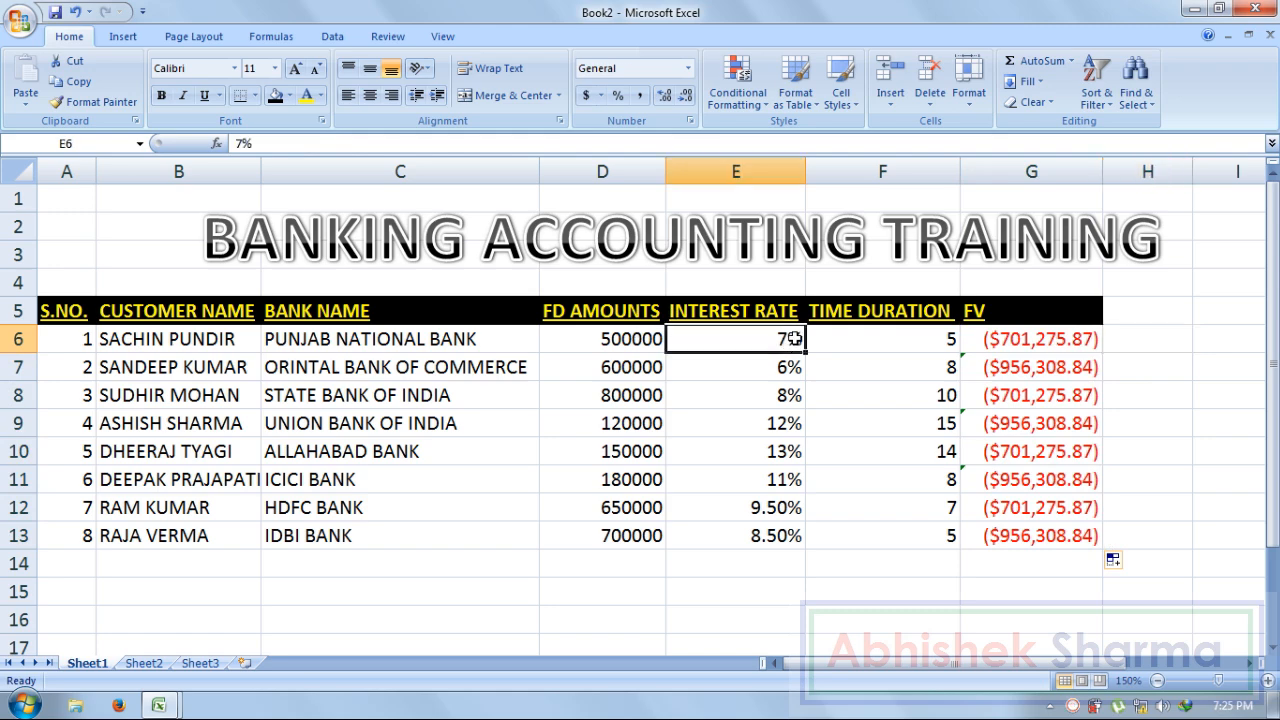
pyautogui.click(874, 341)
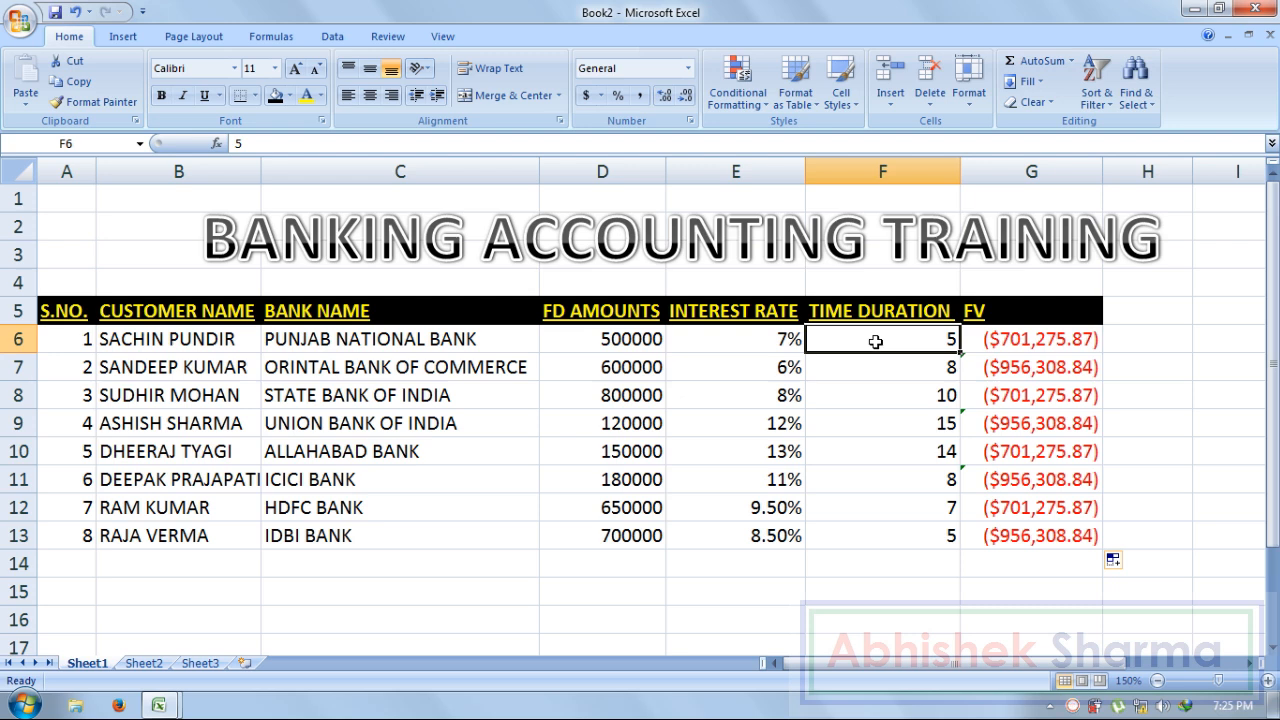
pyautogui.click(1035, 345)
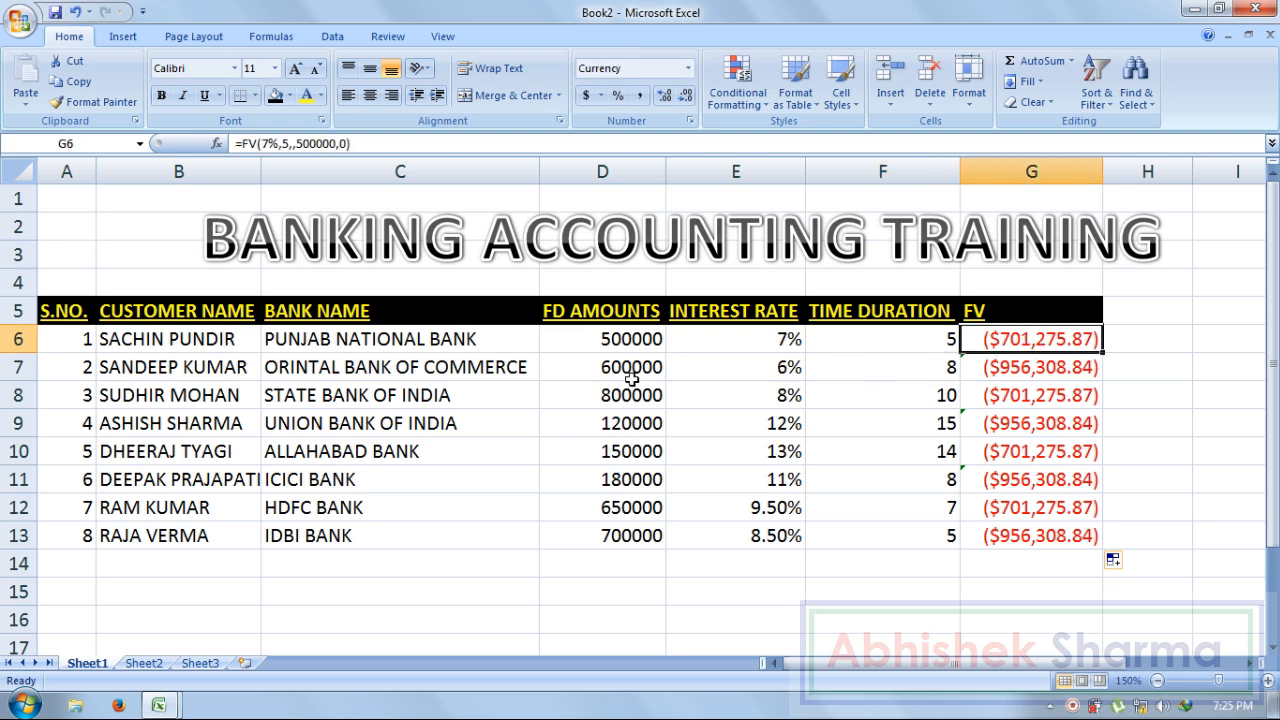
pyautogui.click(628, 369)
pyautogui.click(751, 370)
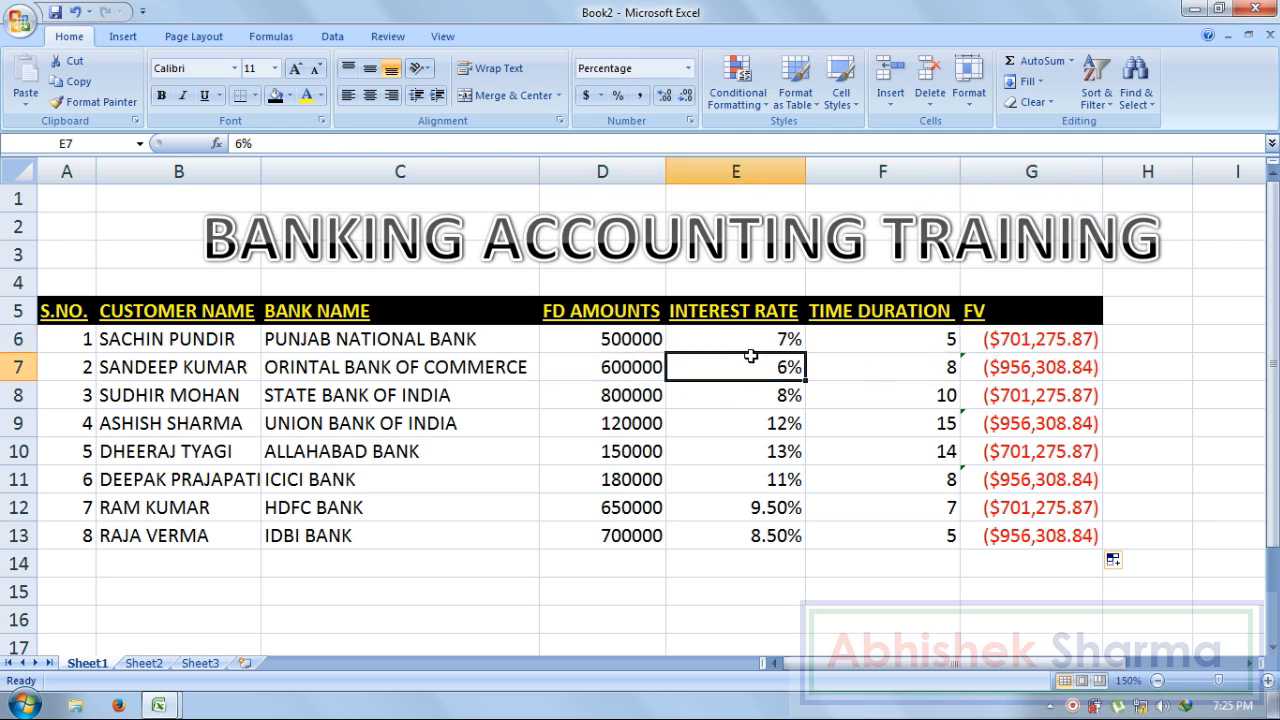
pyautogui.click(901, 372)
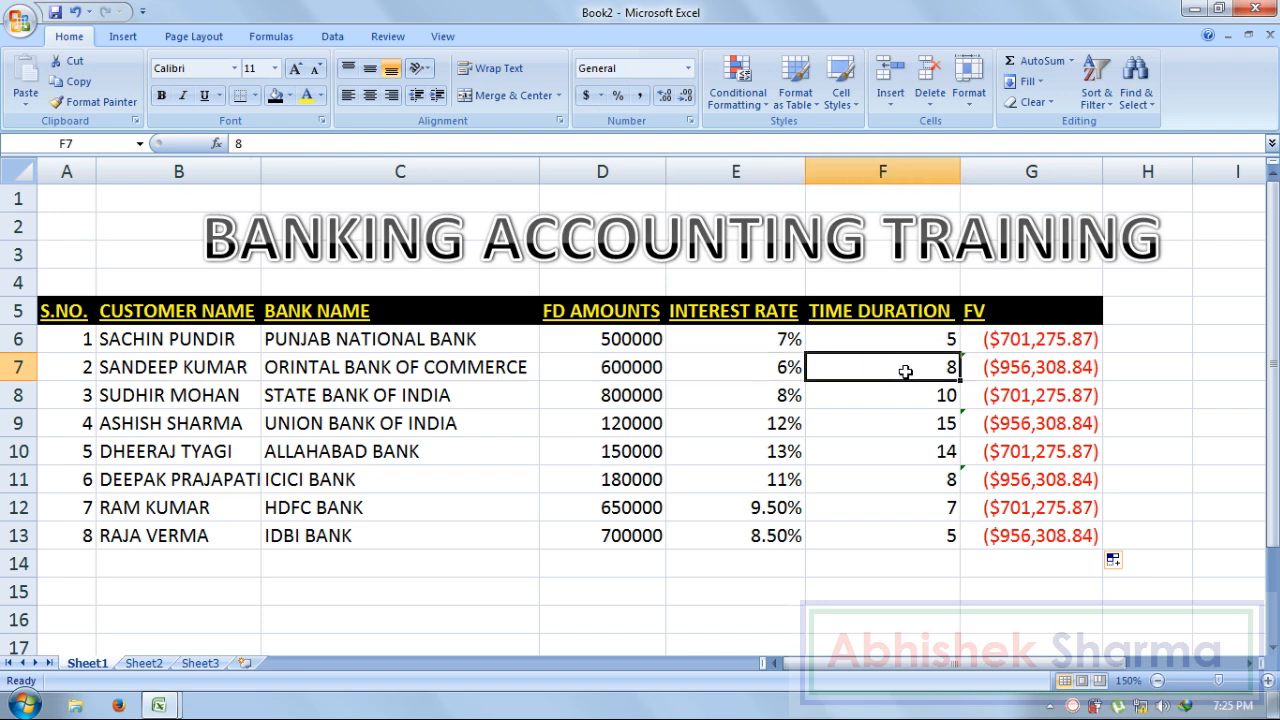
pyautogui.click(1072, 371)
pyautogui.click(649, 397)
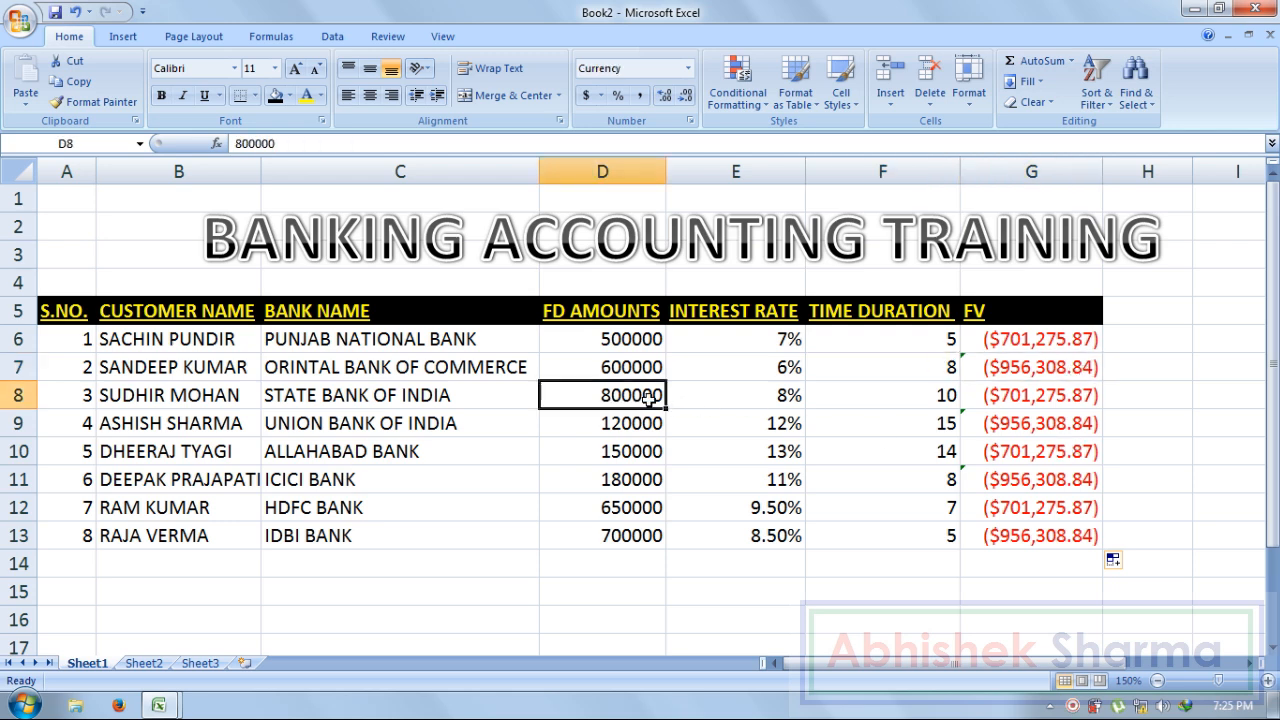
pyautogui.click(752, 396)
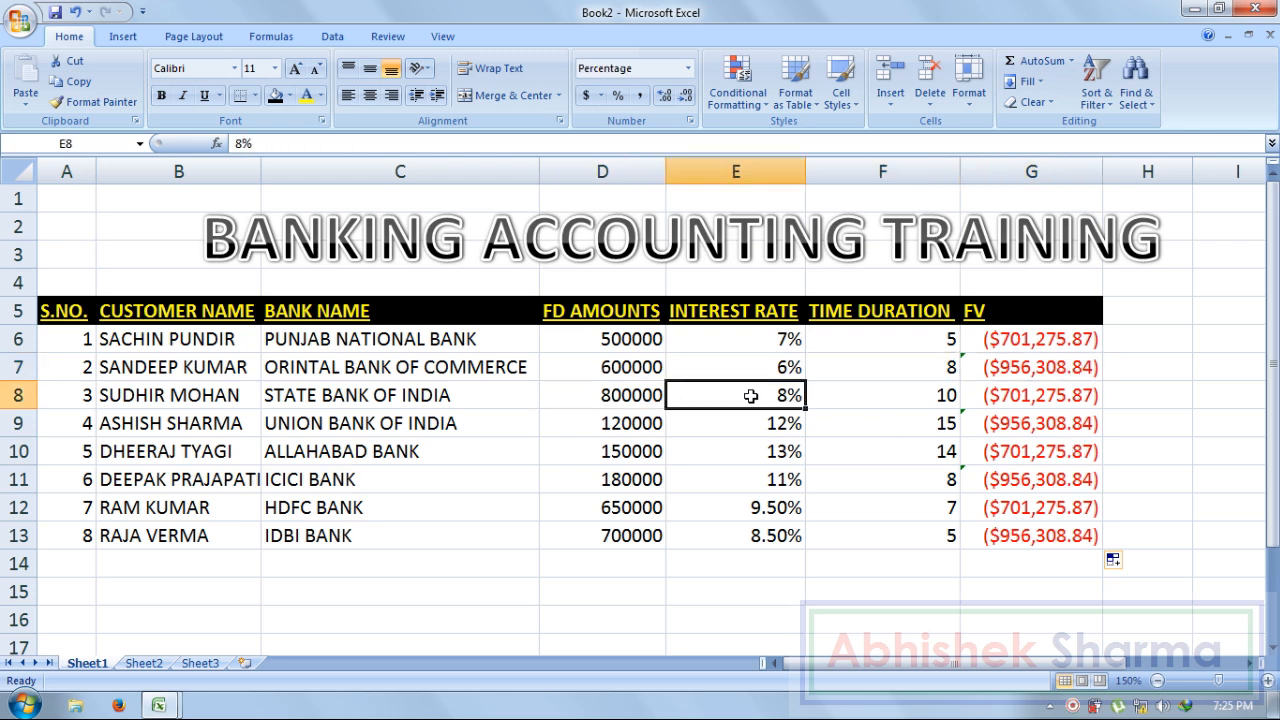
pyautogui.click(929, 397)
pyautogui.click(1026, 406)
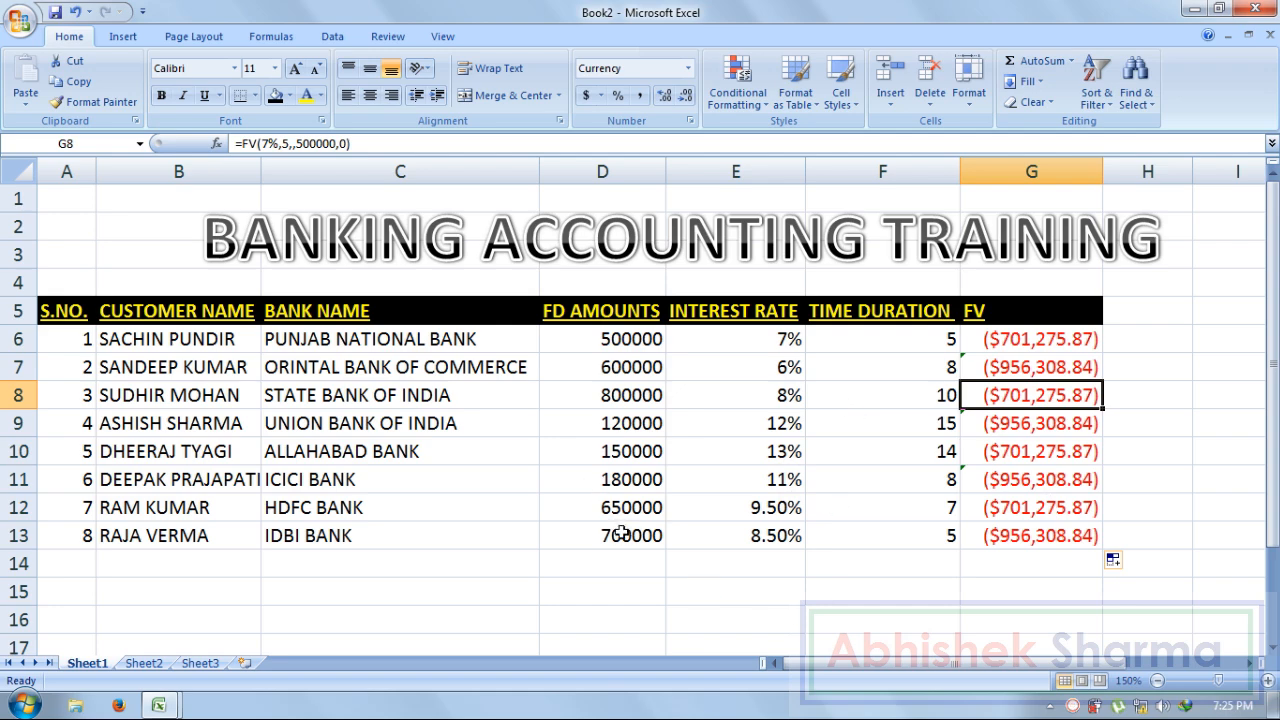
pyautogui.click(936, 616)
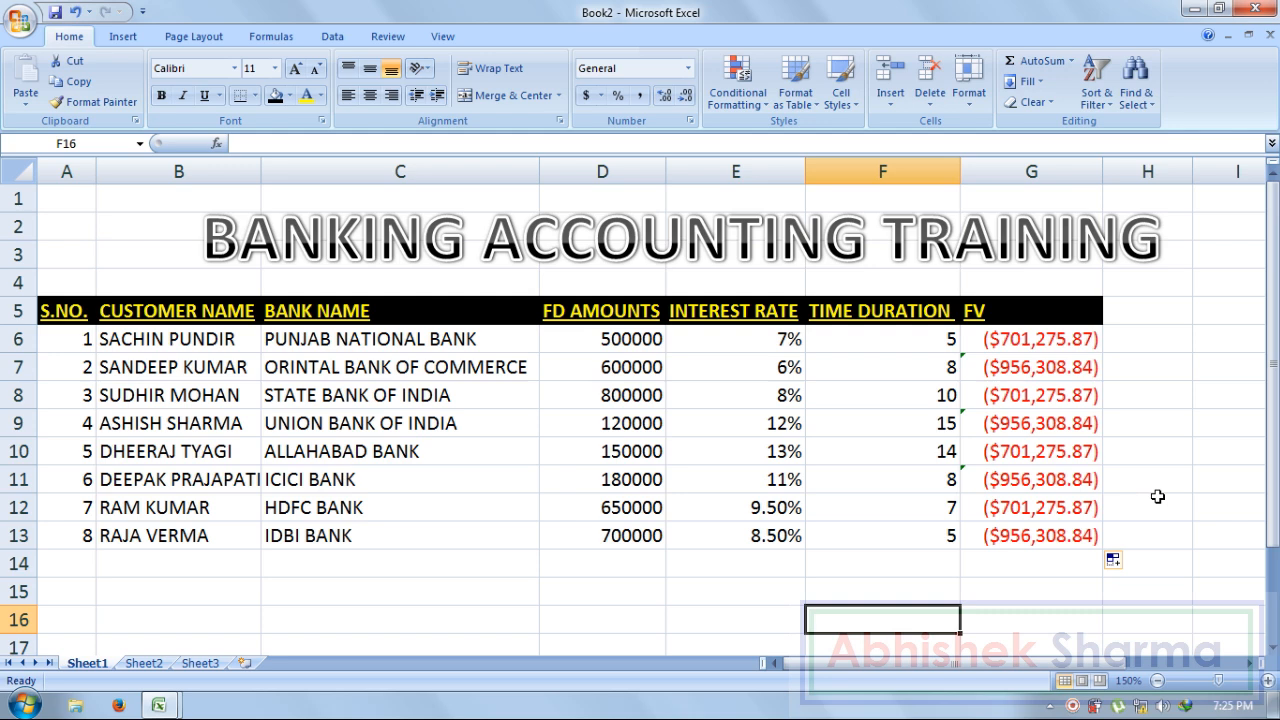
pyautogui.click(1088, 705)
pyautogui.rightClick(1088, 705)
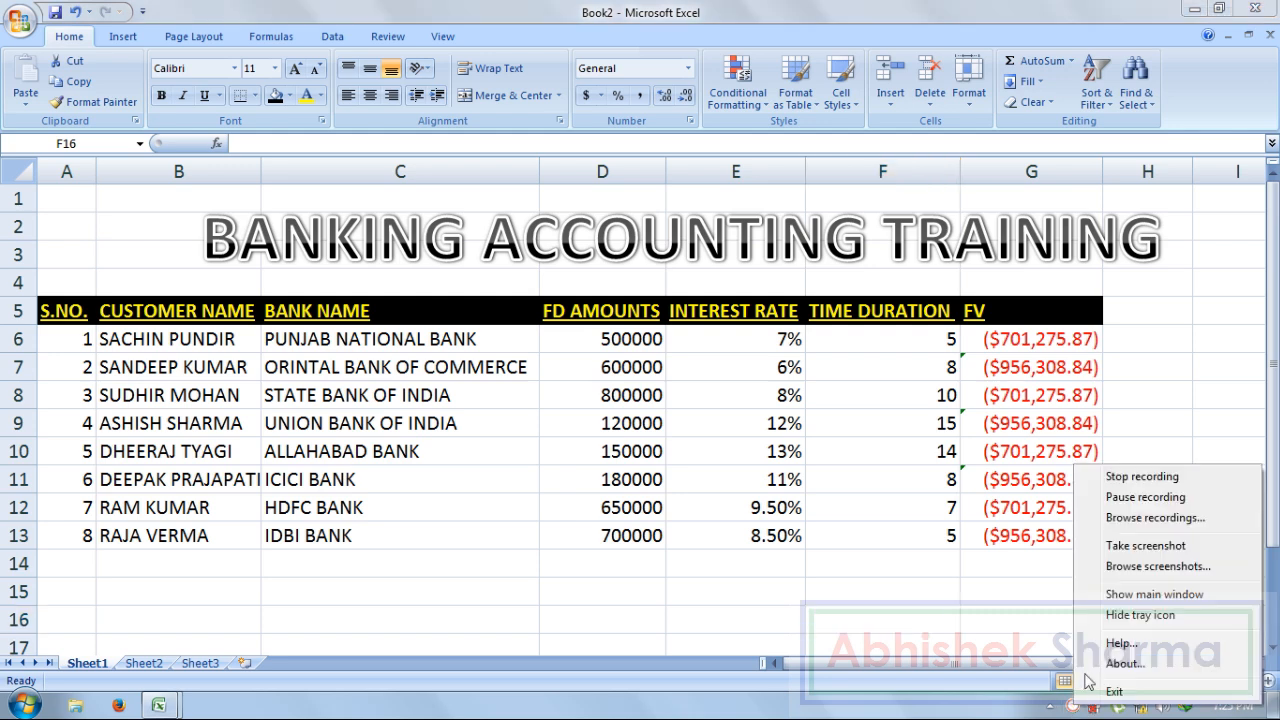